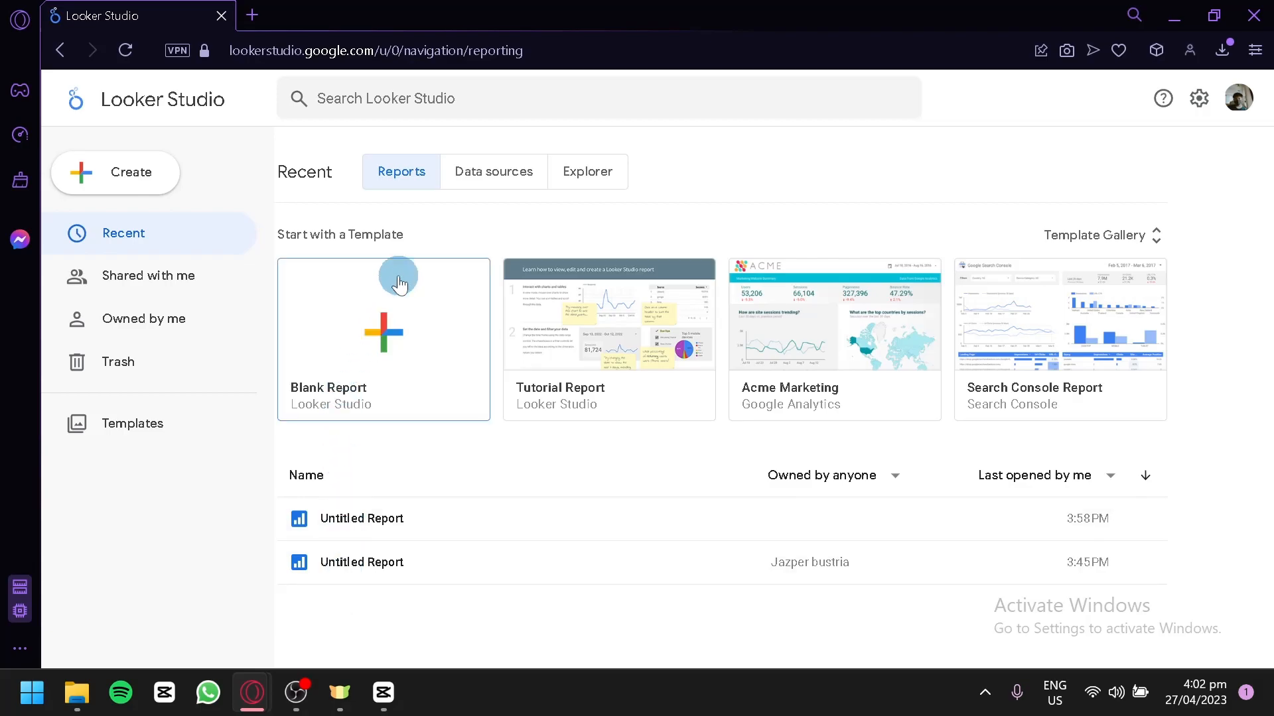
# Step: View the recent data sources and Explorer items, and return to the recent reports
pyautogui.click(486, 171)
pyautogui.click(581, 170)
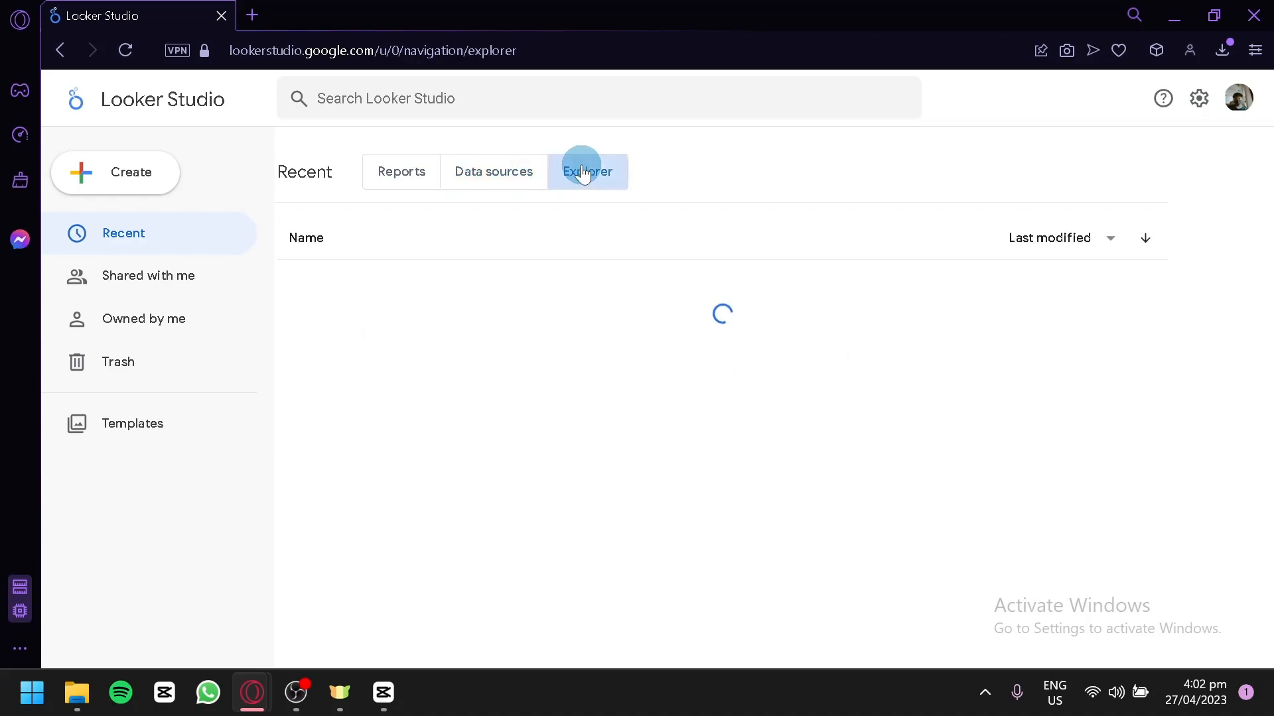
pyautogui.click(408, 177)
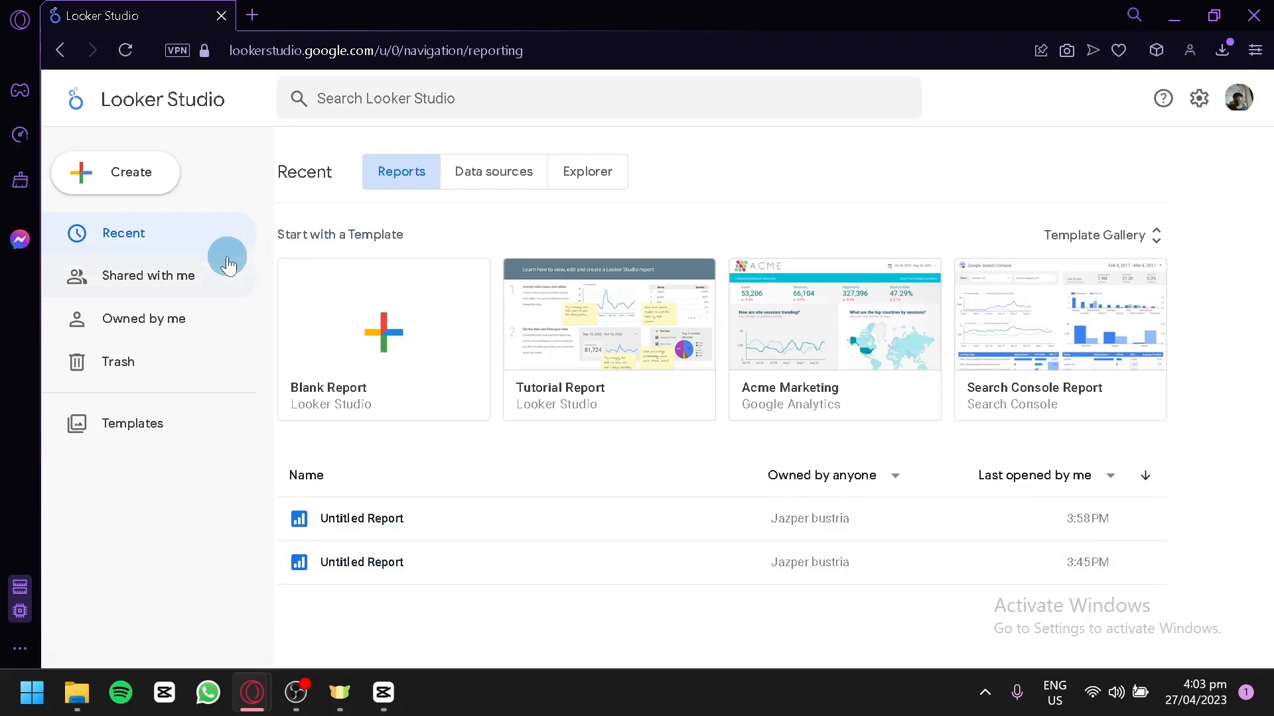
# Step: Look through the shared, owned and trashed reports, and return to the recent reports
pyautogui.click(187, 277)
pyautogui.click(201, 317)
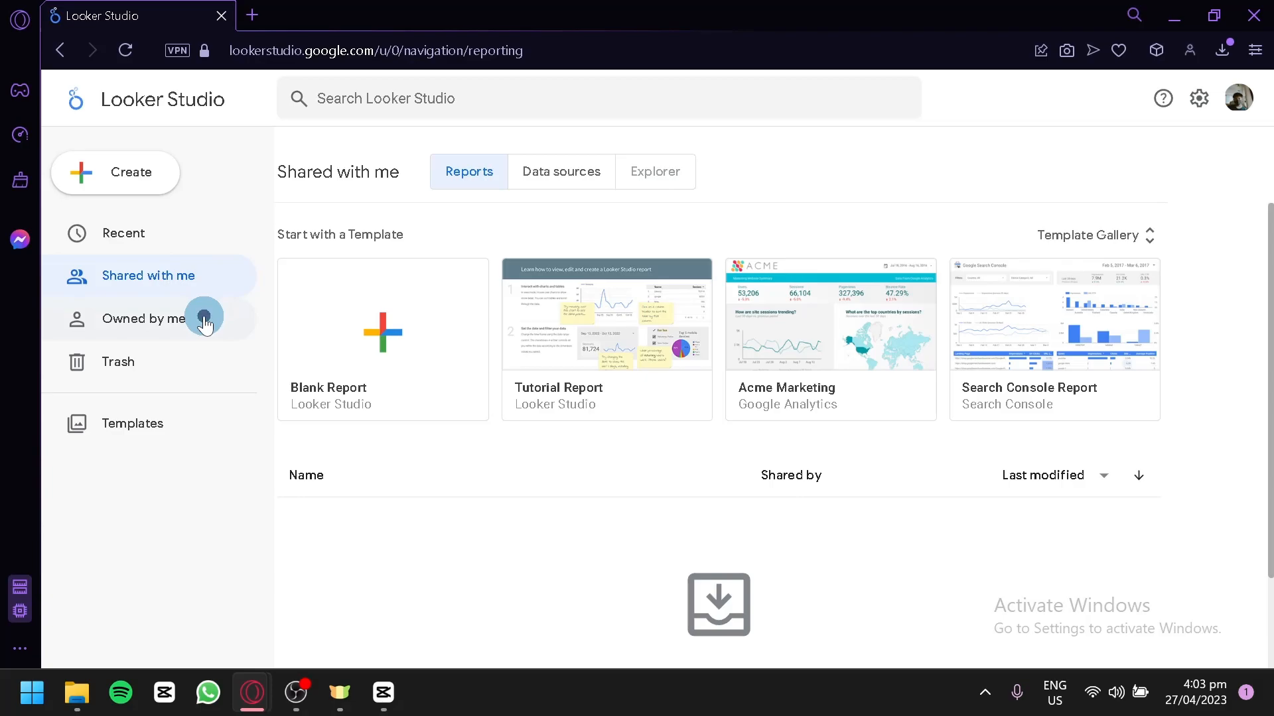
pyautogui.click(183, 362)
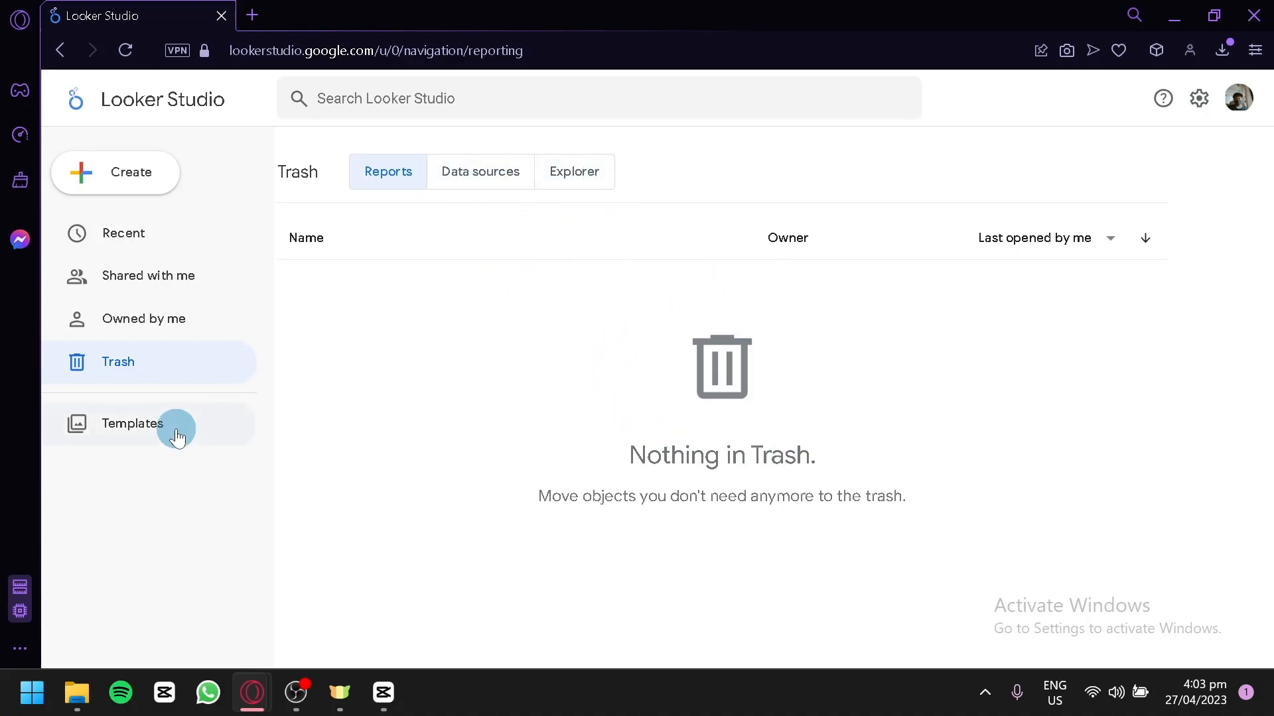
pyautogui.click(155, 234)
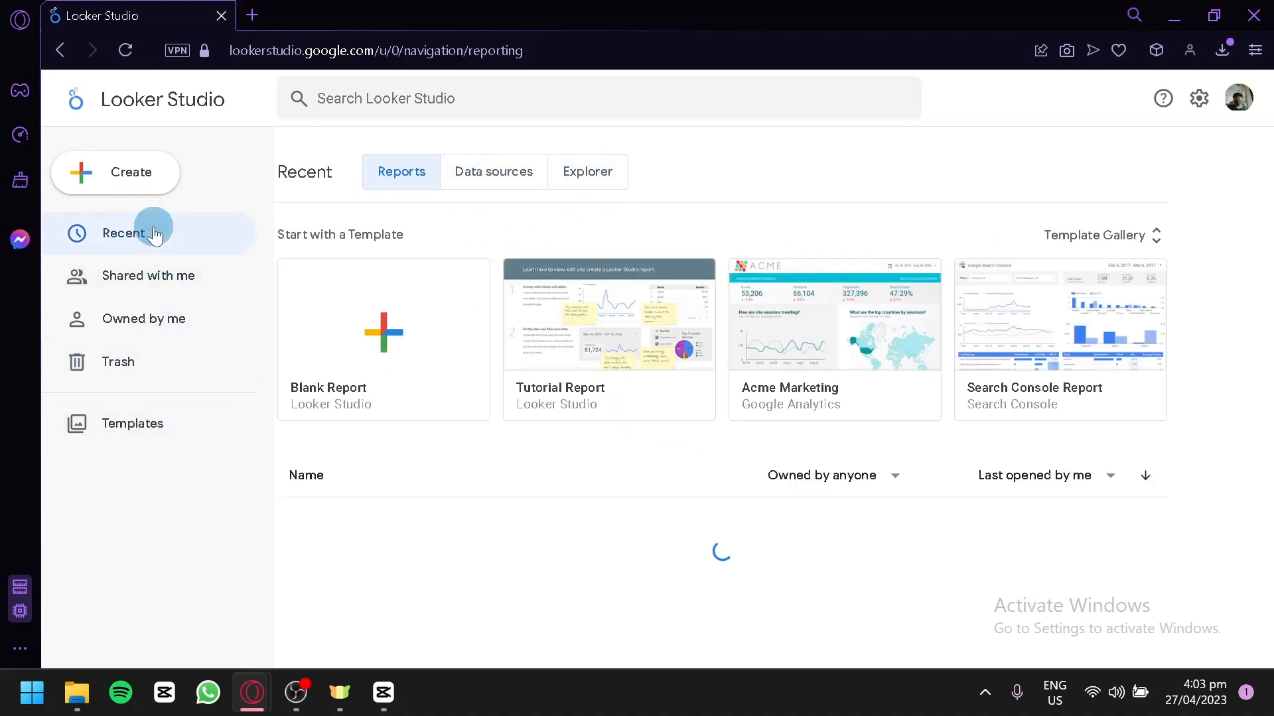
pyautogui.click(145, 194)
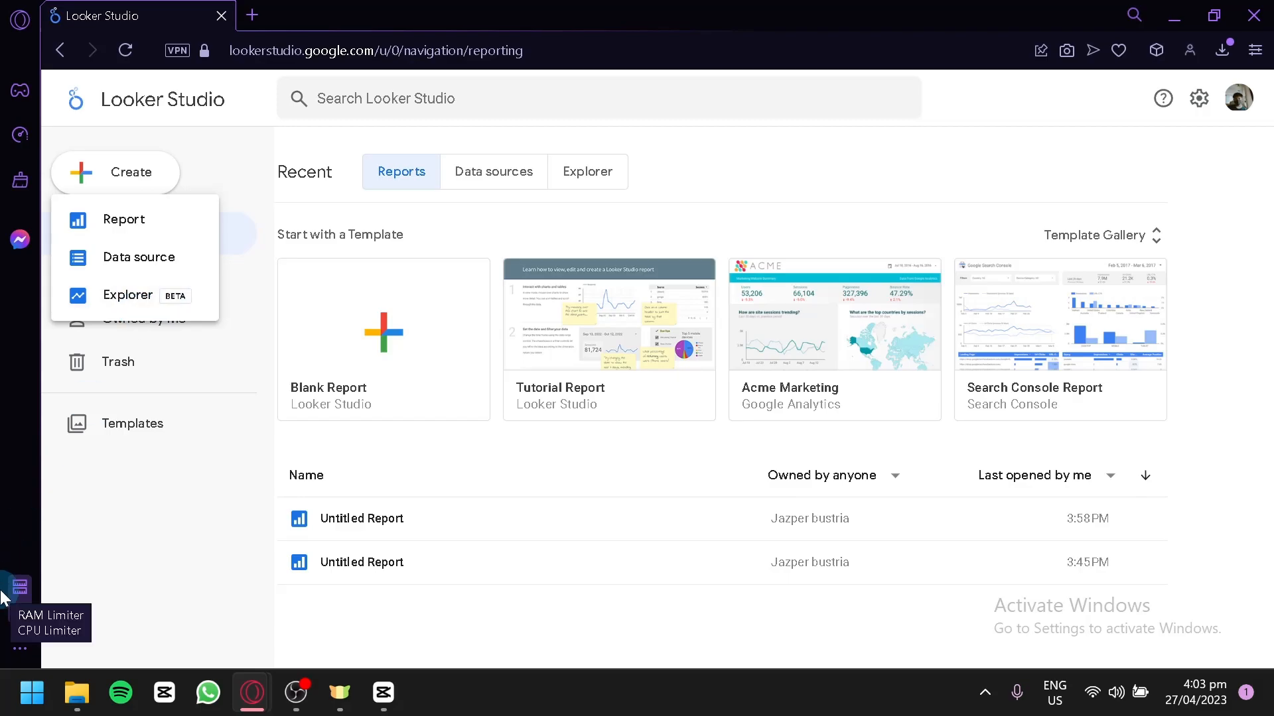
pyautogui.click(1113, 242)
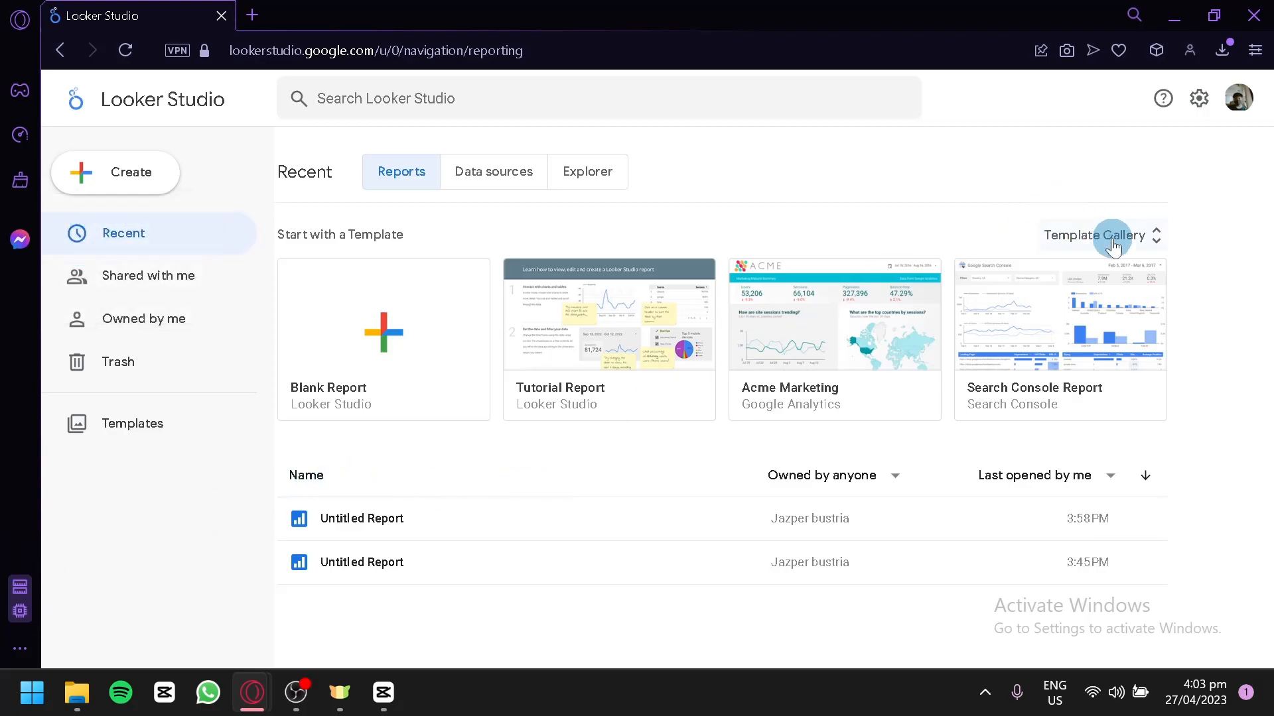
# Step: Open the Template Gallery and examine its category filter options without selecting any
pyautogui.click(1107, 243)
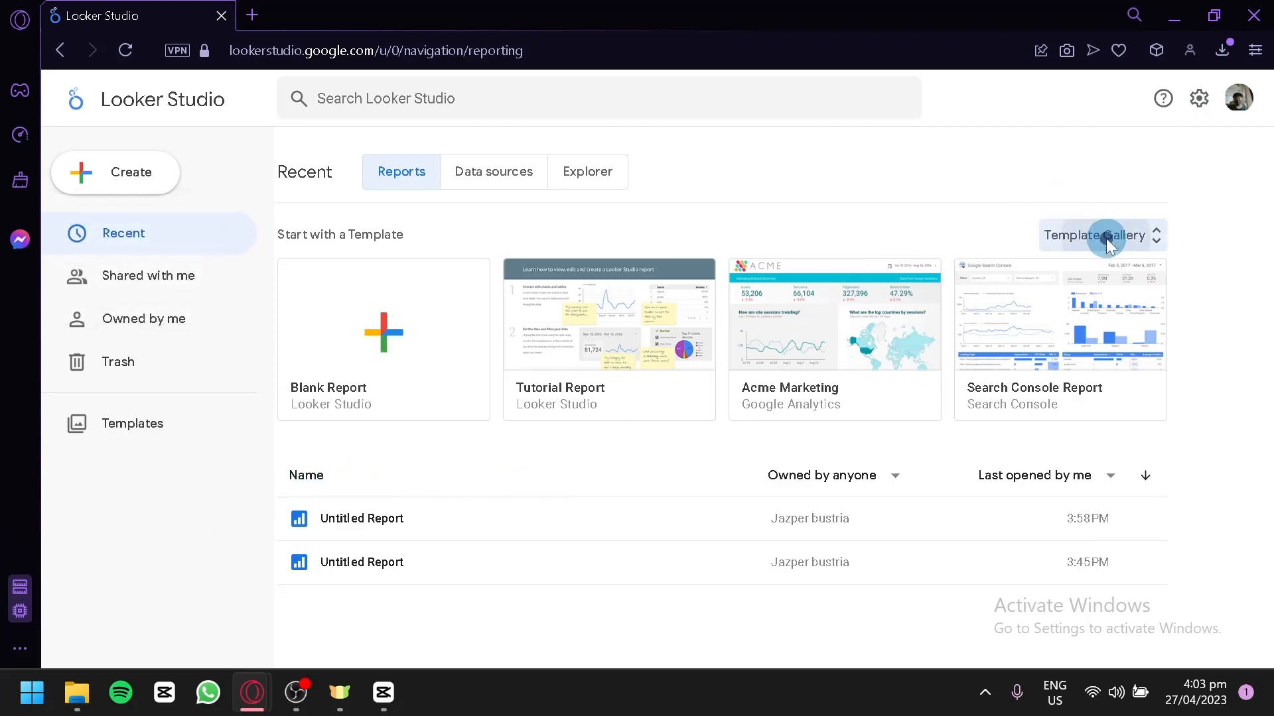
pyautogui.click(407, 213)
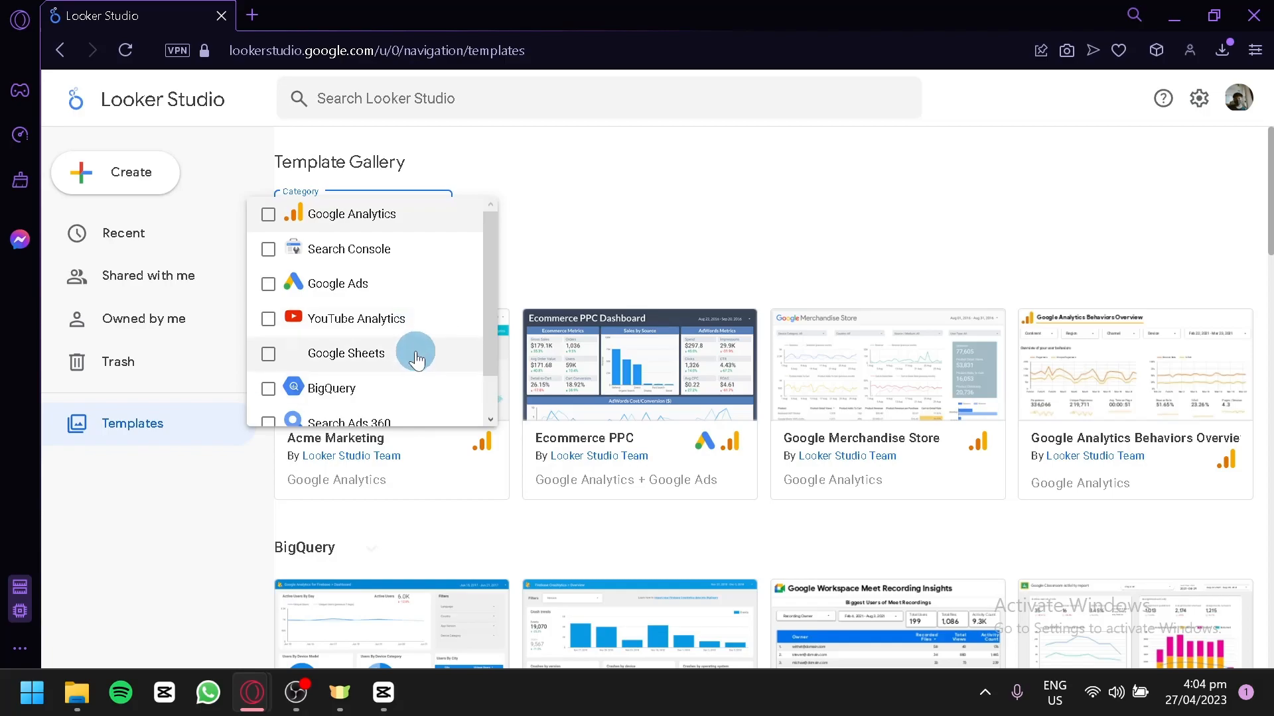
pyautogui.scroll(-1, 411, 372)
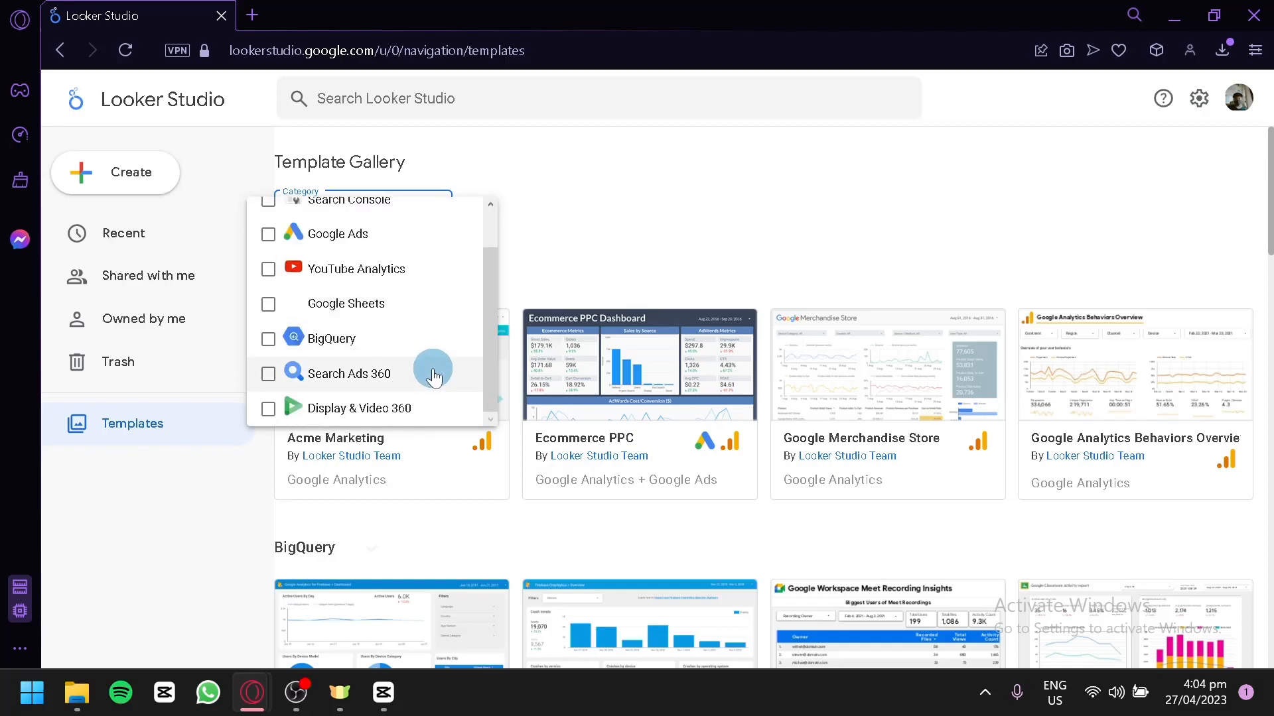
pyautogui.click(686, 183)
pyautogui.click(305, 209)
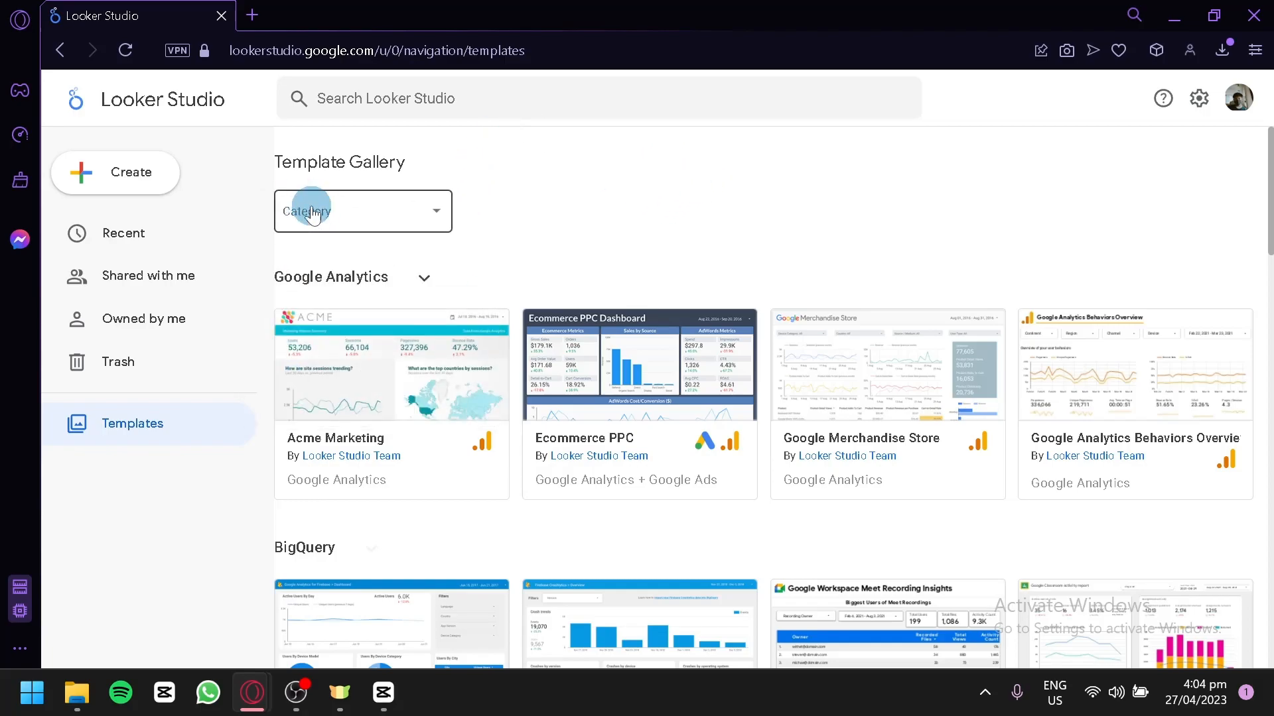
pyautogui.click(639, 223)
# Step: Browse the report templates in every category of the gallery, from Google Analytics down to Search Ads 360
pyautogui.scroll(-20, 619, 239)
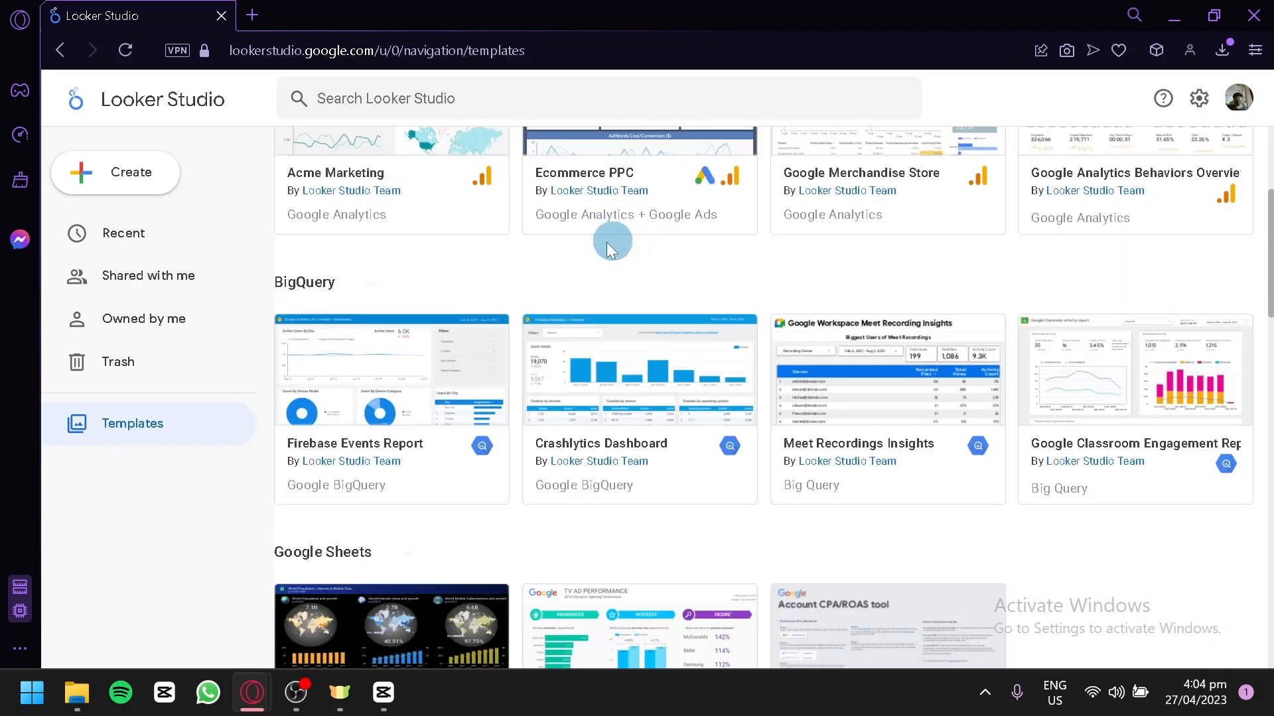
pyautogui.scroll(2, 332, 211)
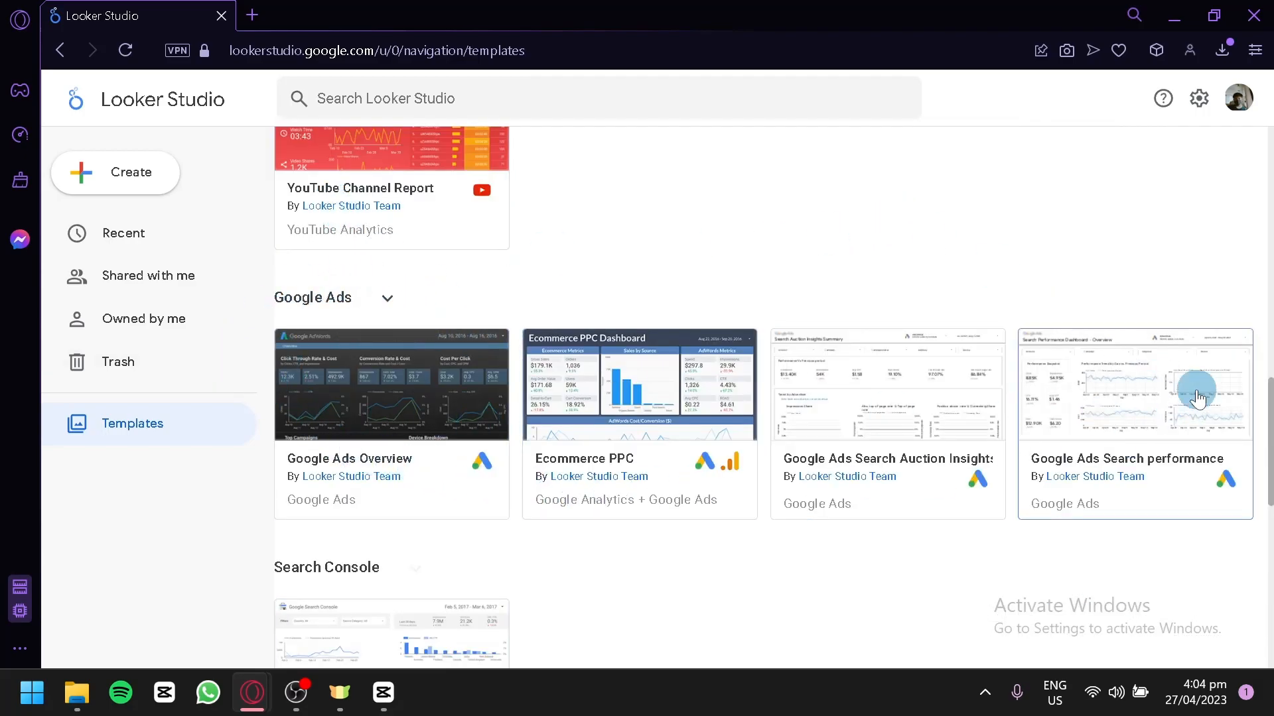
pyautogui.scroll(-8, 1006, 531)
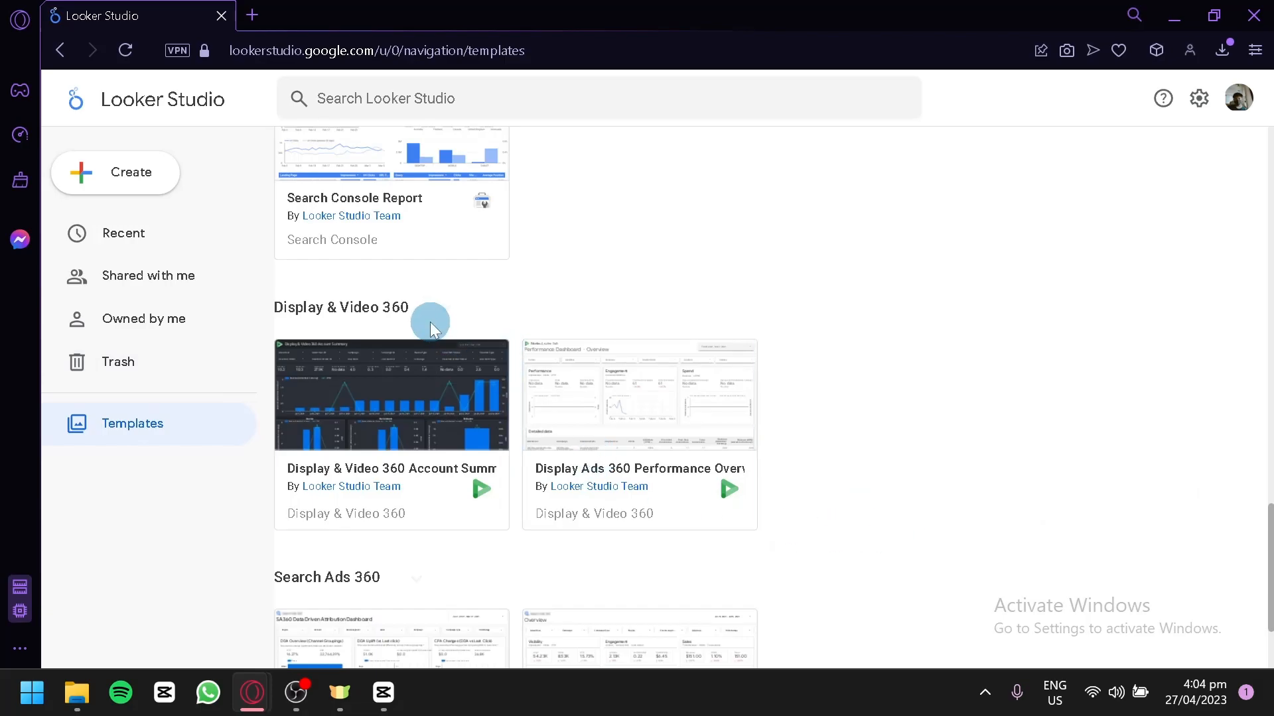
pyautogui.scroll(-2, 520, 442)
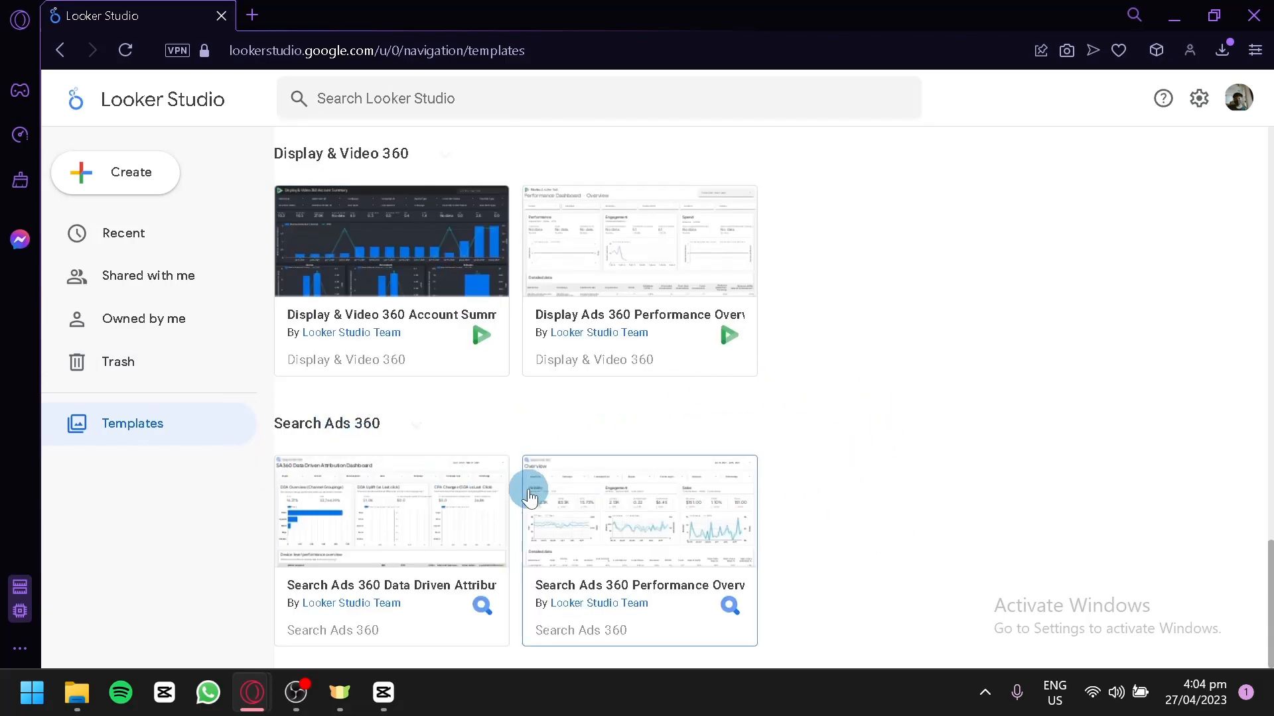
pyautogui.scroll(15, 917, 485)
pyautogui.scroll(4, 917, 484)
pyautogui.scroll(-10, 917, 484)
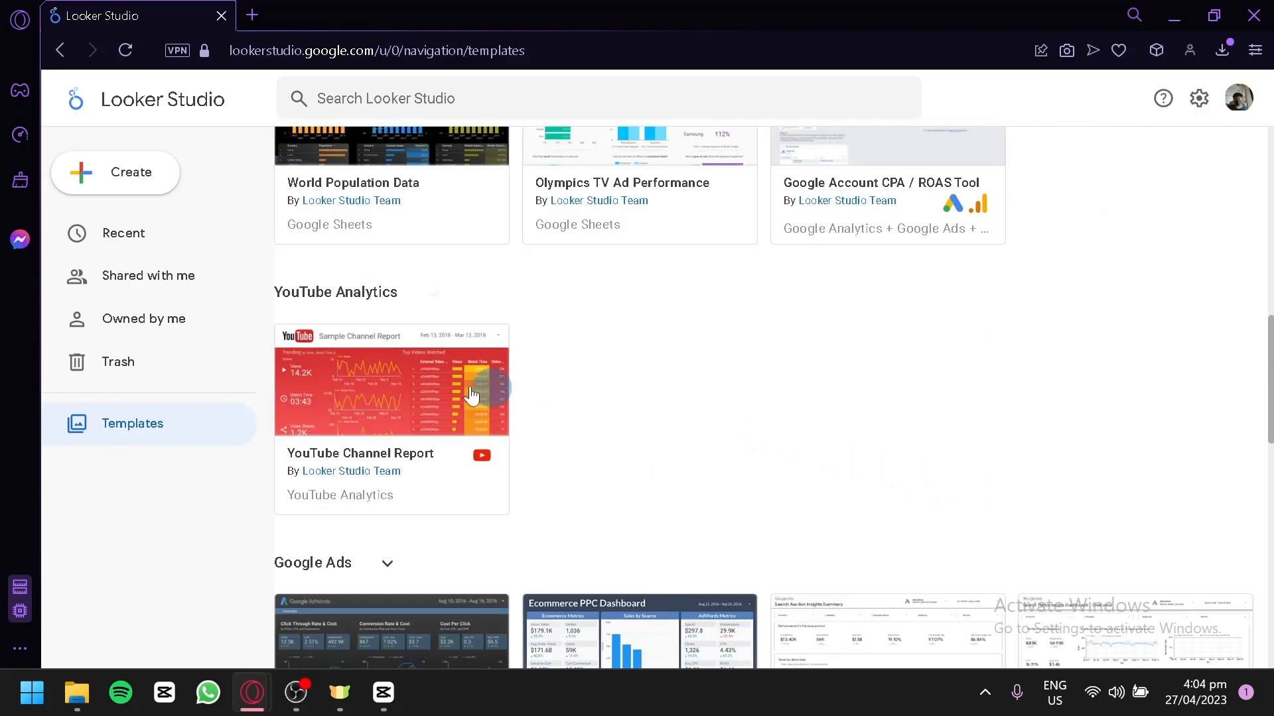
pyautogui.scroll(12, 620, 484)
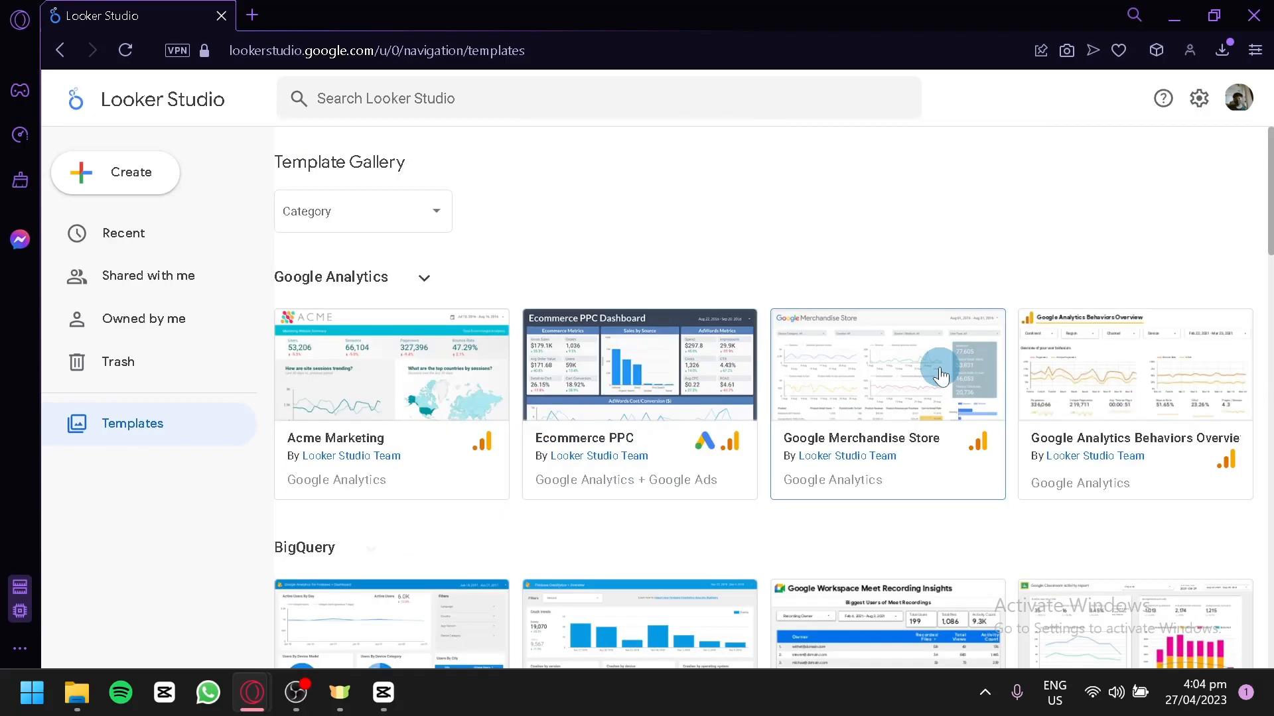
# Step: Open the Google Merchandise Store template and look over the full sample ecommerce report
pyautogui.click(941, 376)
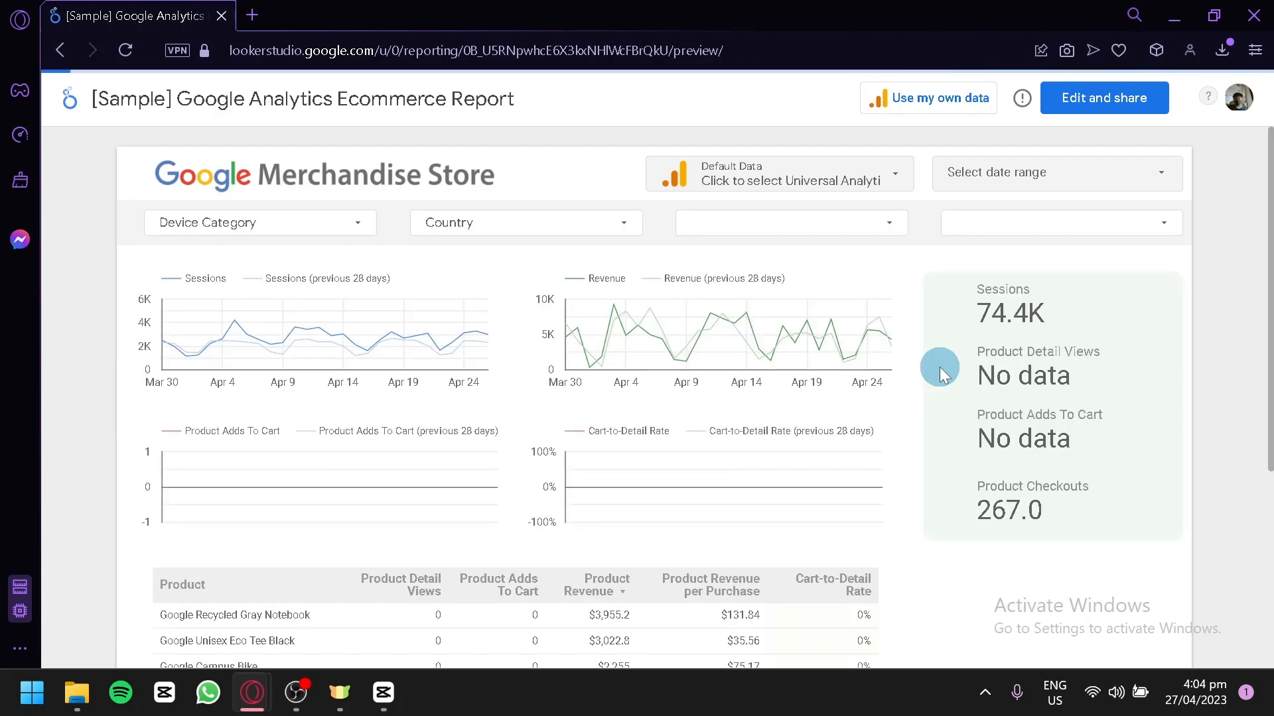
pyautogui.scroll(-4, 461, 325)
pyautogui.scroll(4, 460, 325)
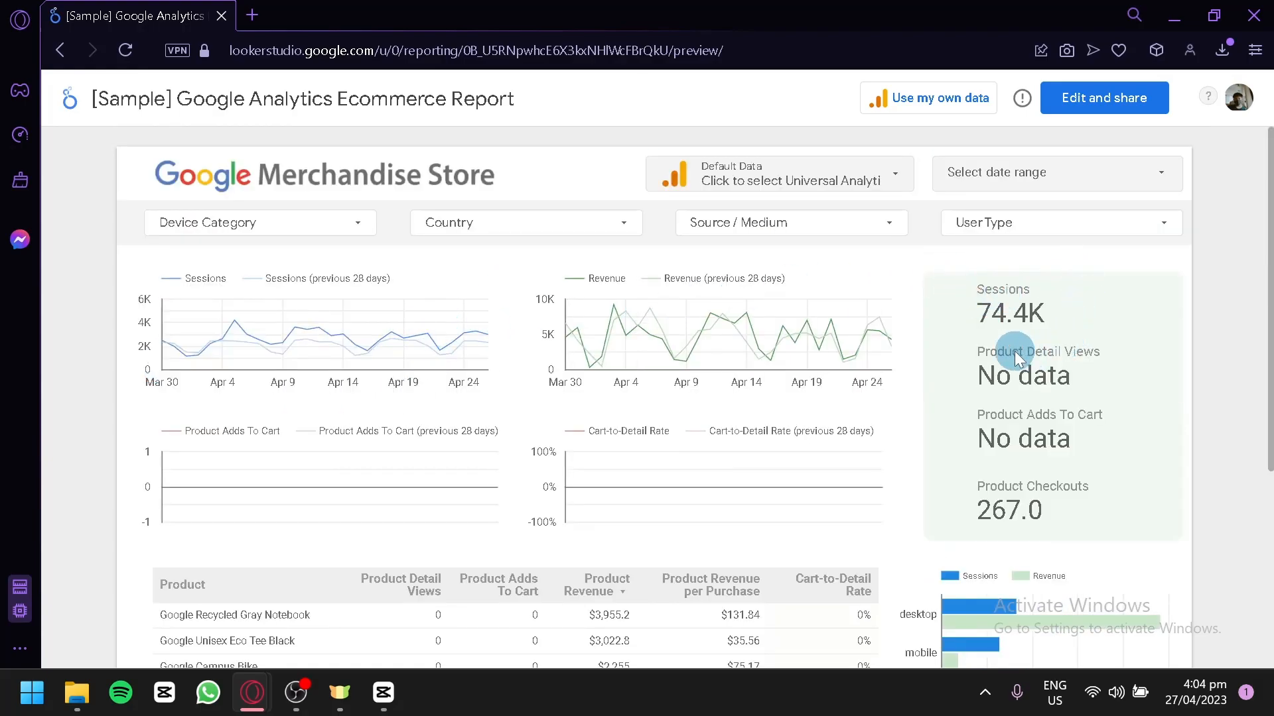
# Step: Check the Default Data control in the sample report's header without changing the data selection
pyautogui.click(889, 178)
pyautogui.click(594, 153)
pyautogui.click(805, 178)
pyautogui.click(591, 175)
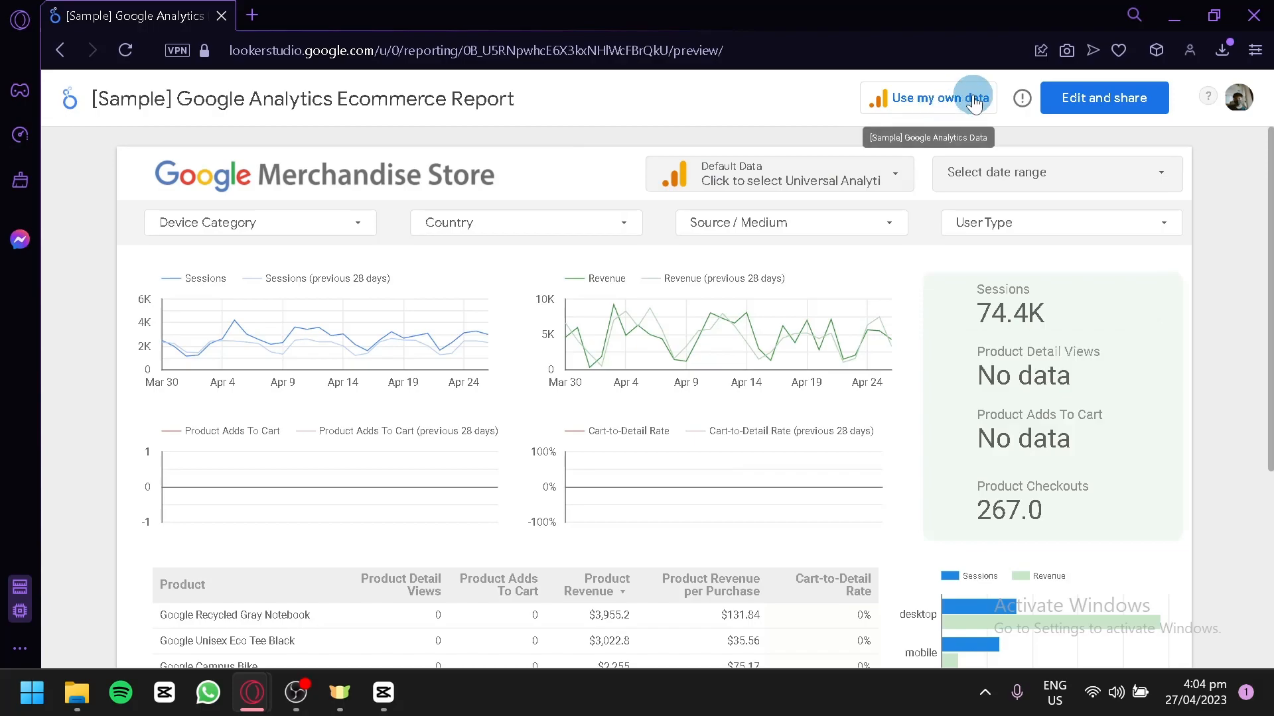
# Step: Create an editable copy of the sample ecommerce report, agreeing to add its data to the report
pyautogui.click(1090, 100)
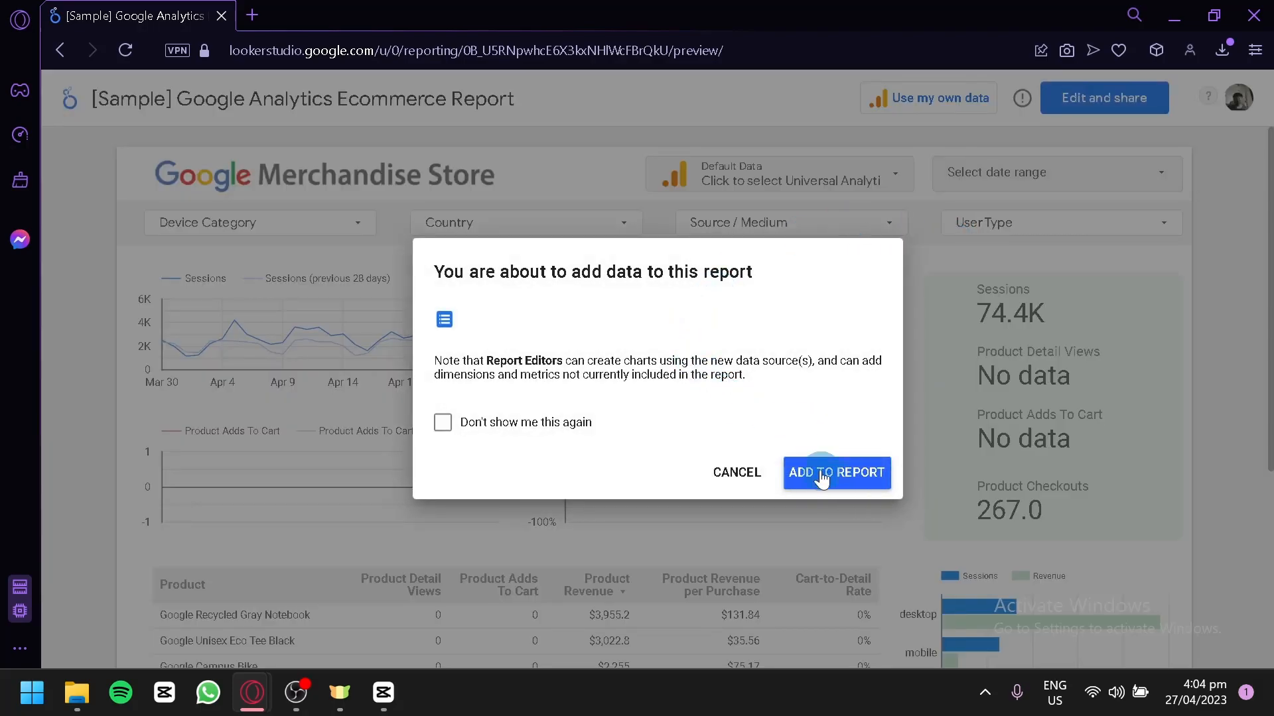
pyautogui.click(823, 479)
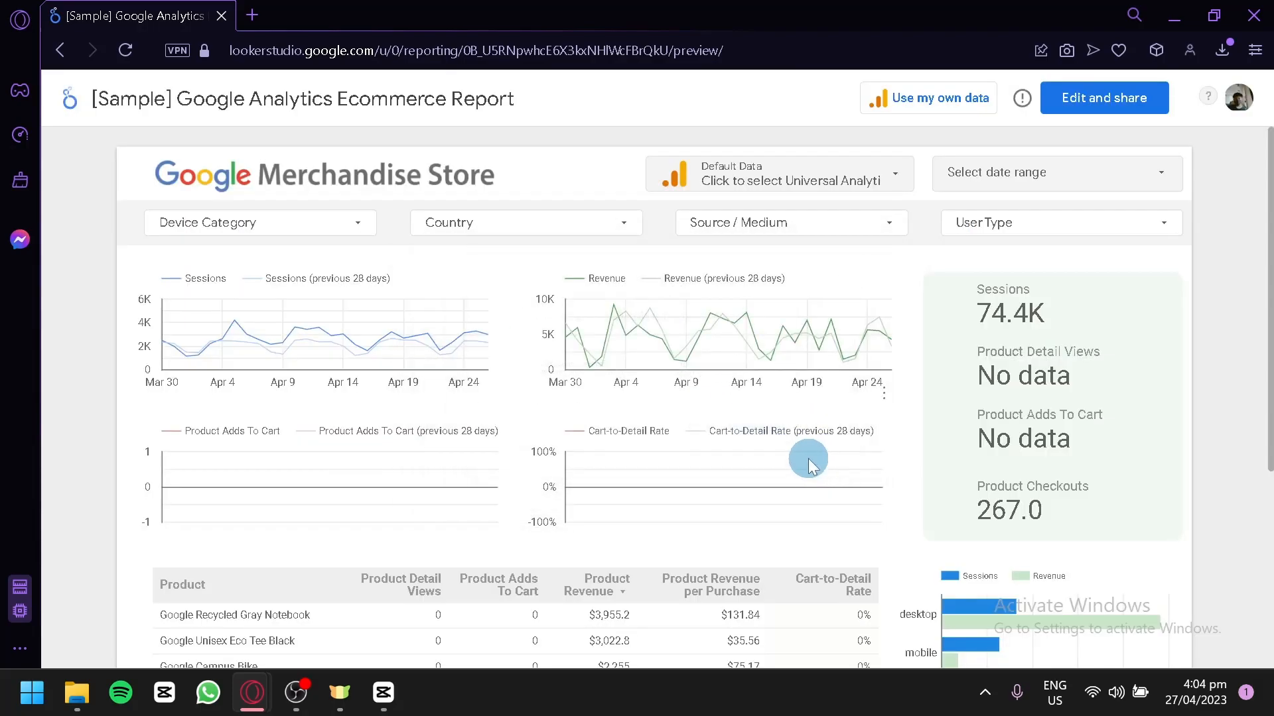
pyautogui.scroll(-5, 808, 459)
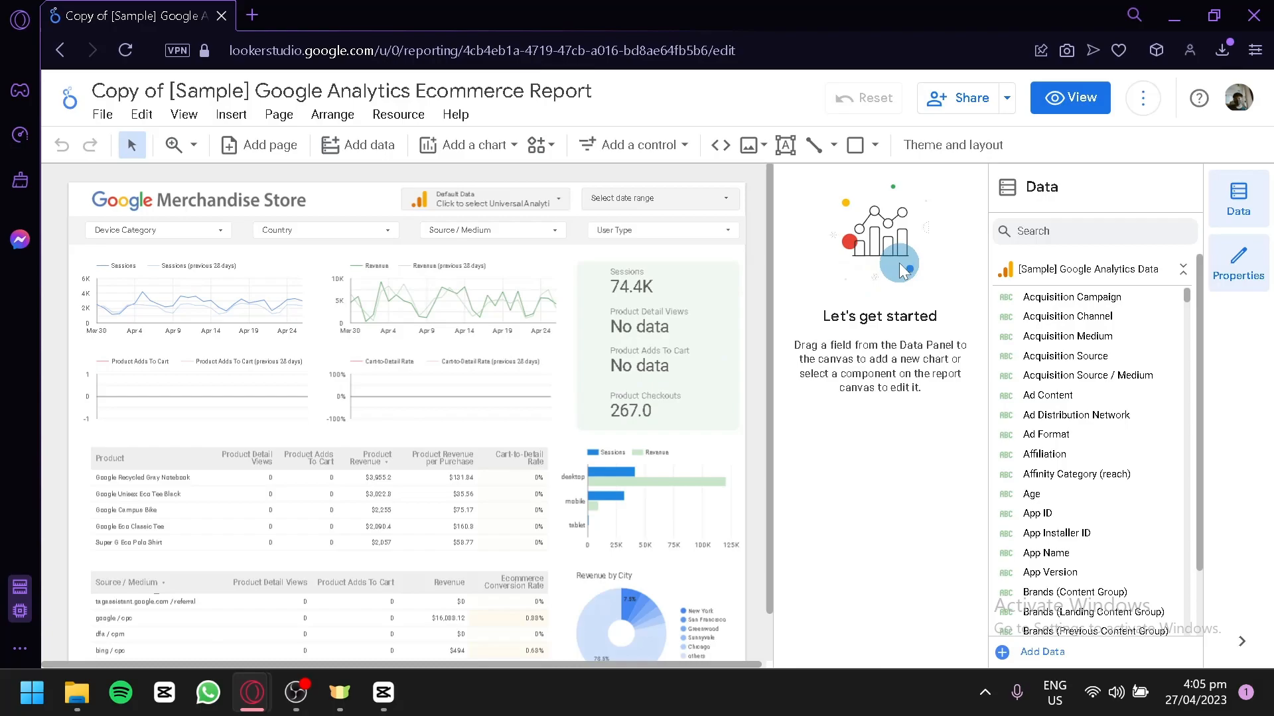
pyautogui.scroll(-1, 645, 256)
pyautogui.scroll(1, 644, 256)
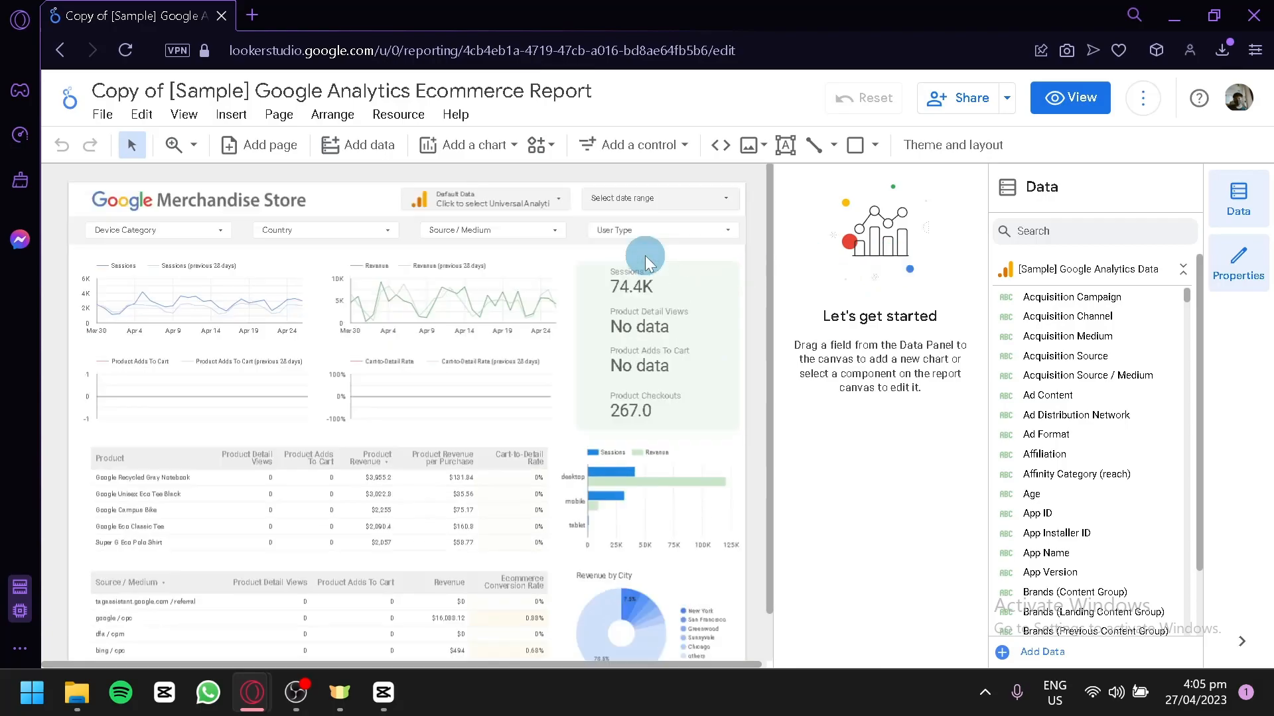
# Step: Add a blank second page to the report and return to page 1
pyautogui.click(241, 150)
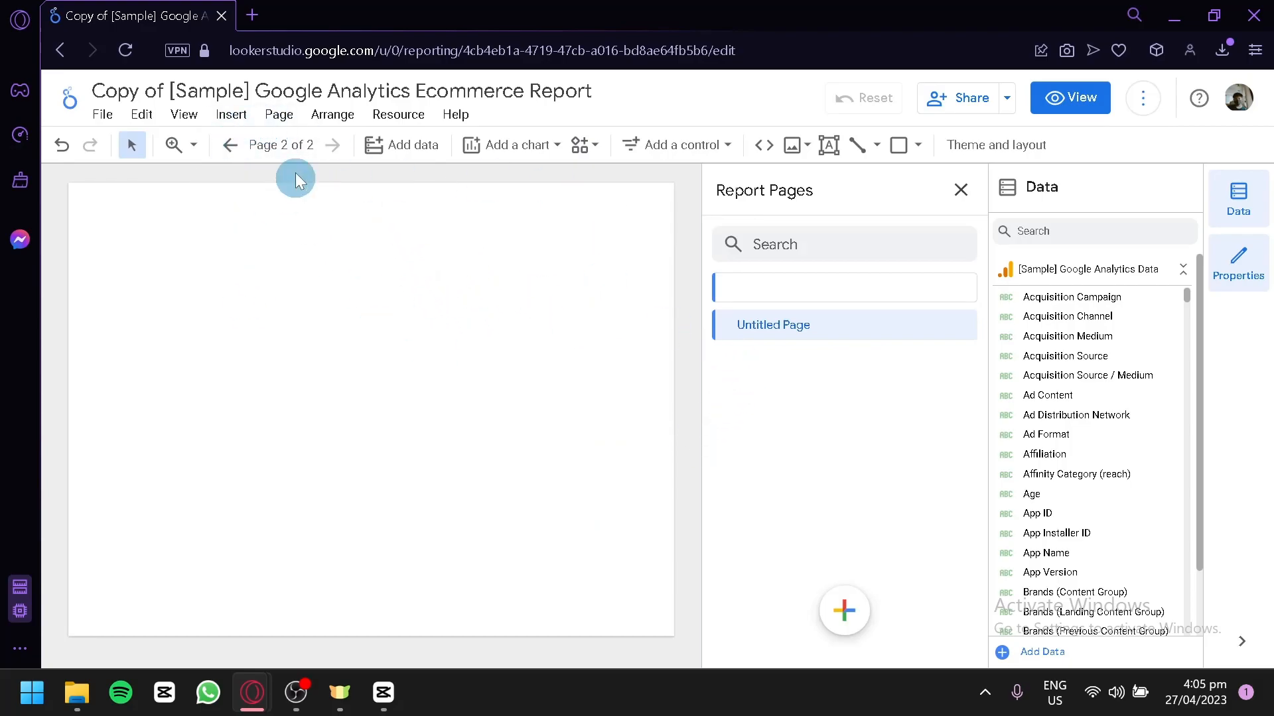
pyautogui.click(226, 147)
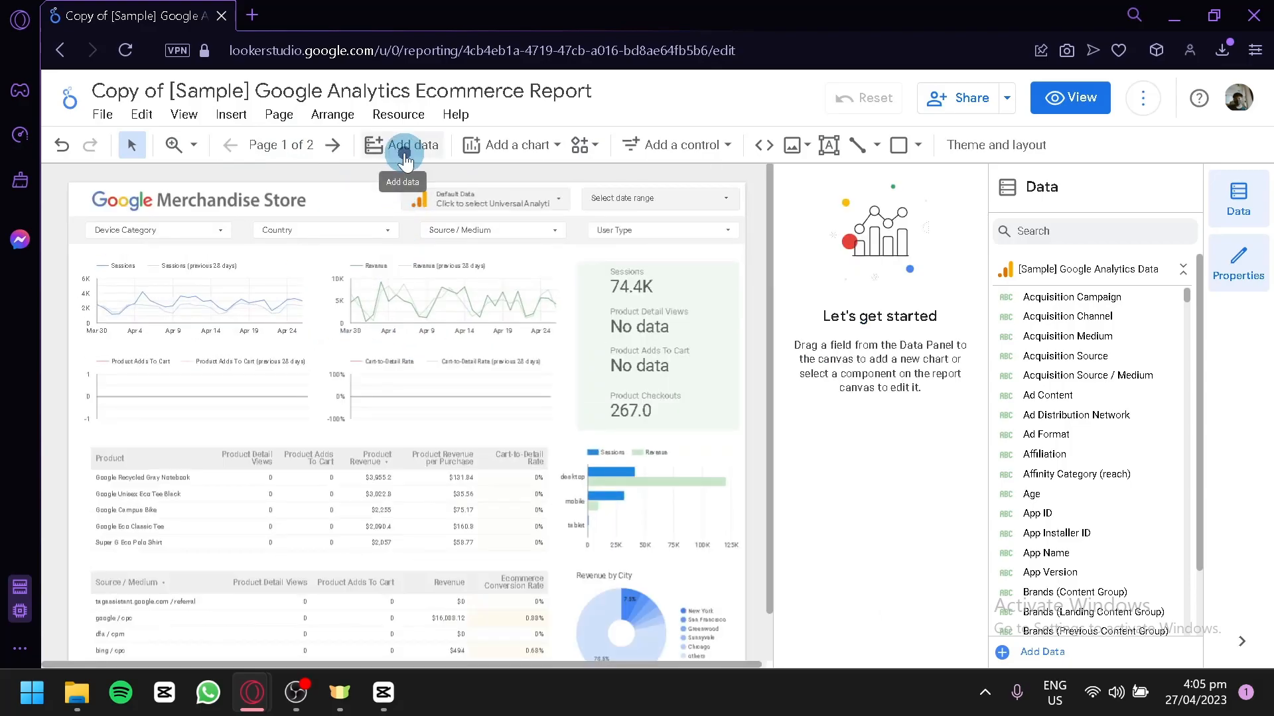
# Step: Start adding data to the report and browse the available Google and partner connectors
pyautogui.click(405, 159)
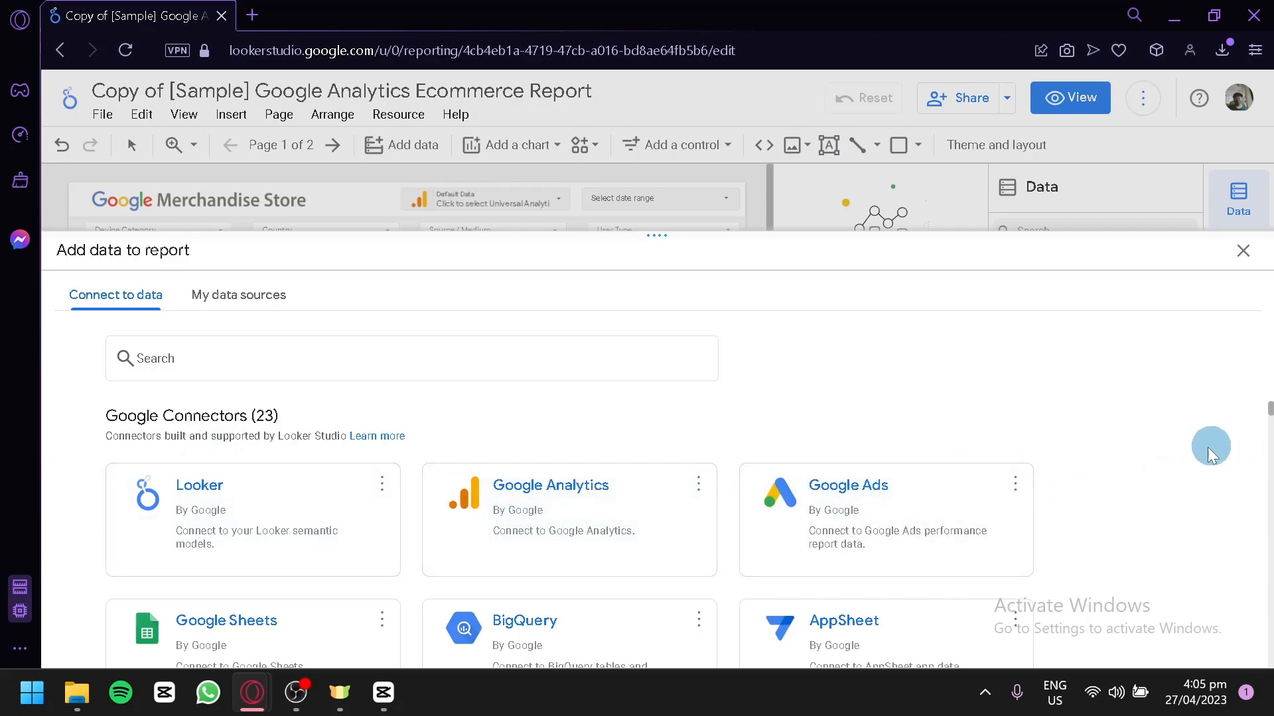
pyautogui.scroll(-2, 1195, 463)
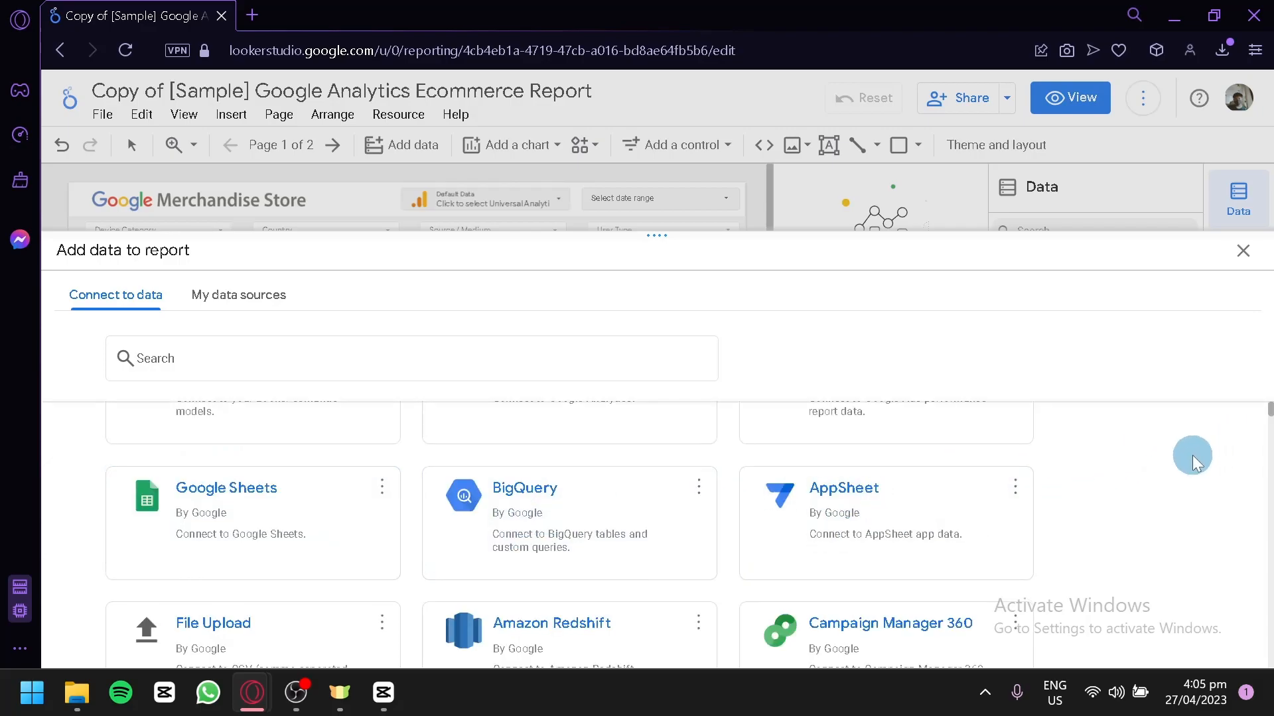
pyautogui.scroll(-2, 1194, 463)
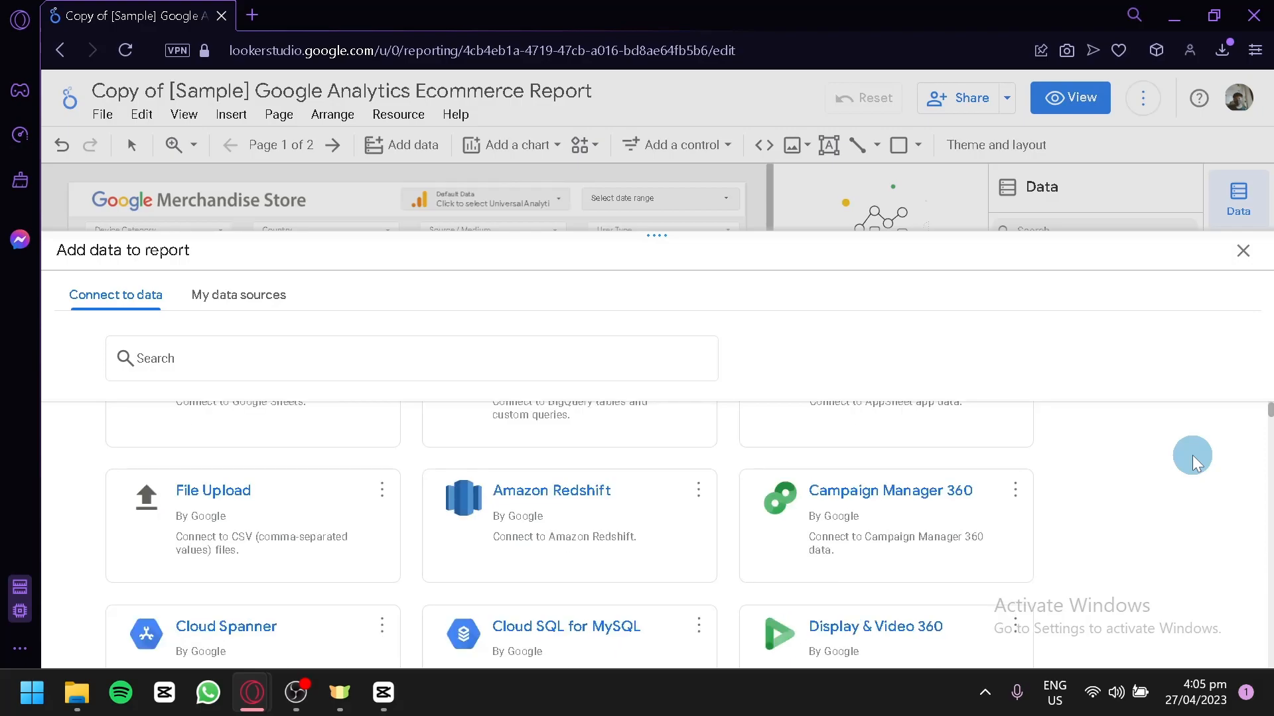
pyautogui.scroll(-2, 1194, 462)
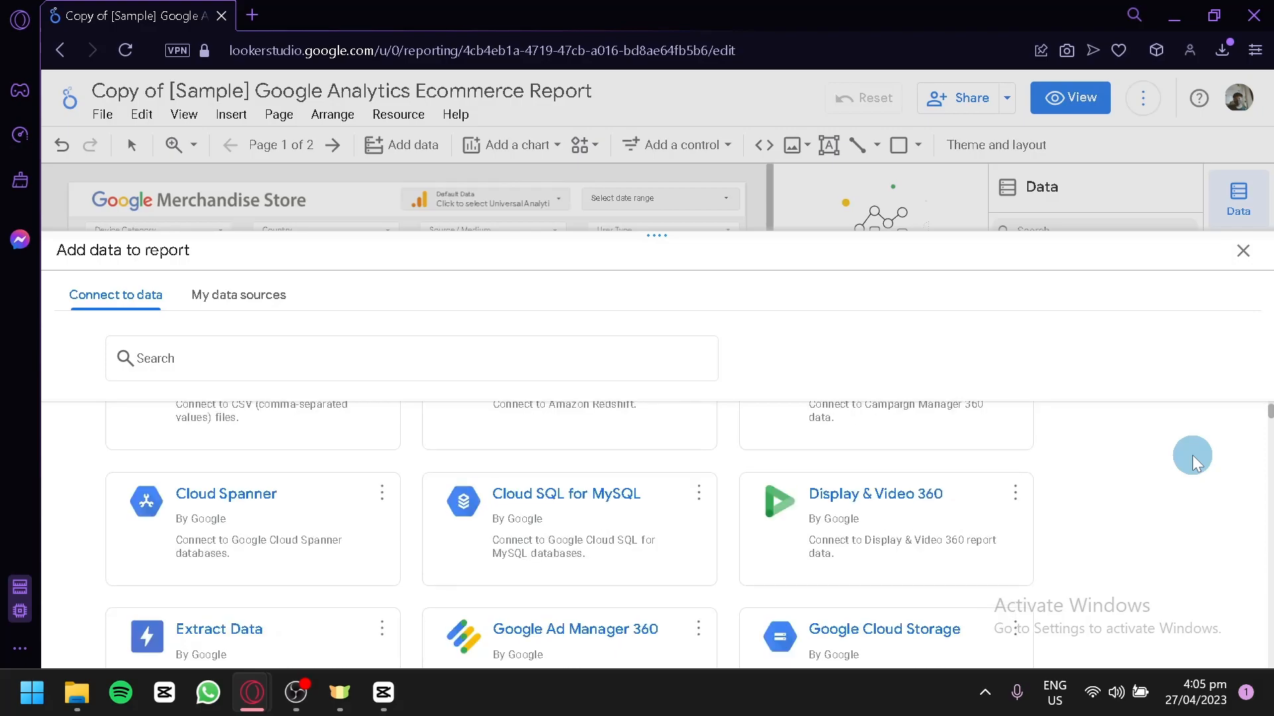
pyautogui.scroll(-6, 1194, 463)
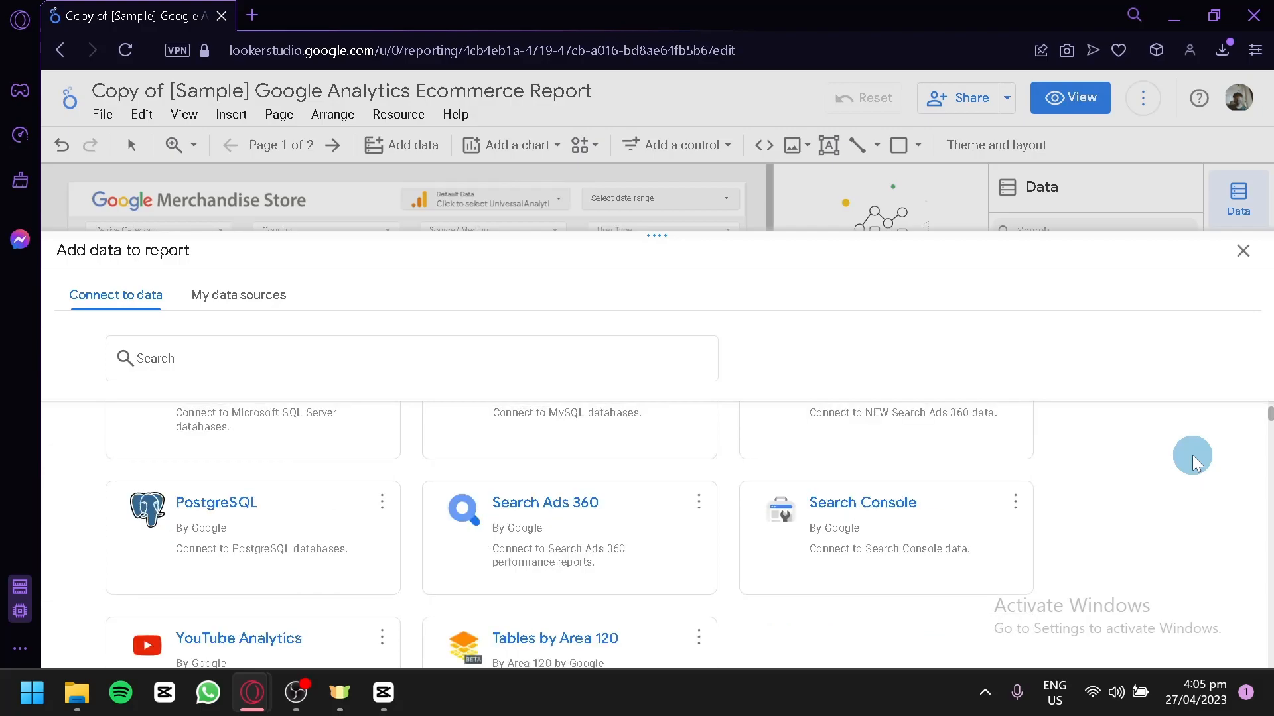
pyautogui.scroll(-10, 1192, 462)
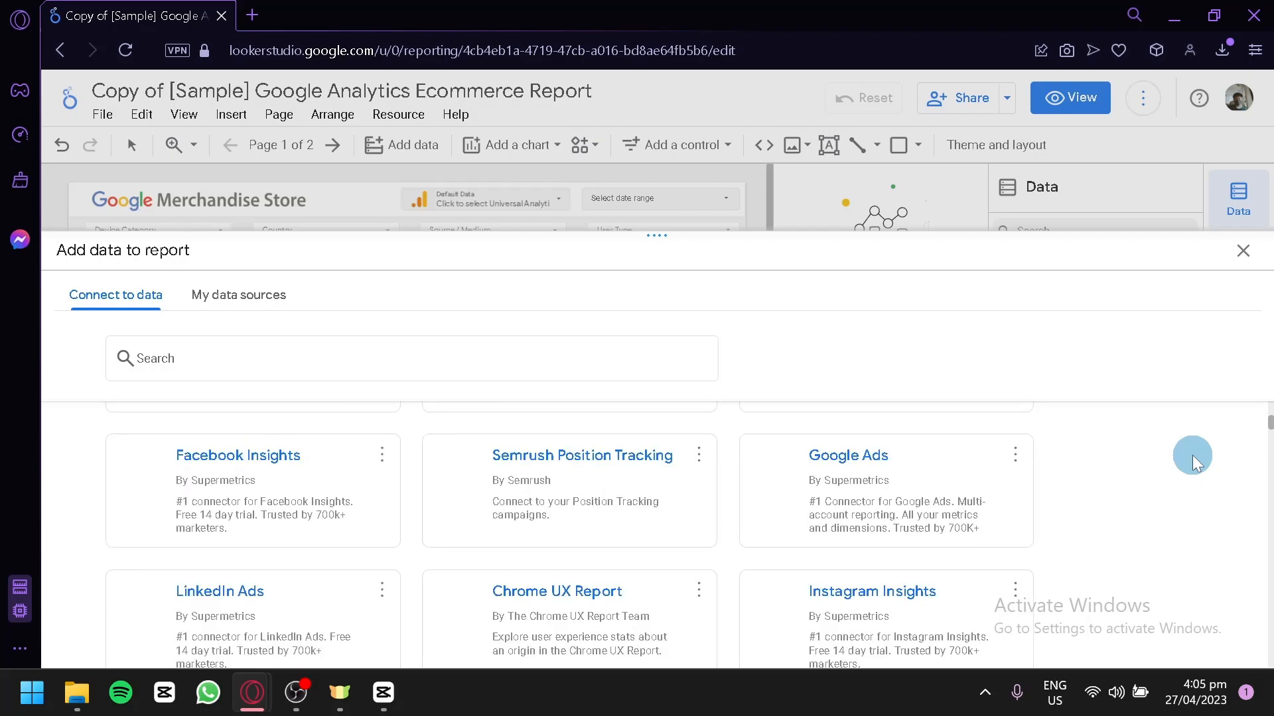
pyautogui.moveTo(1267, 431); pyautogui.dragTo(1223, 542)
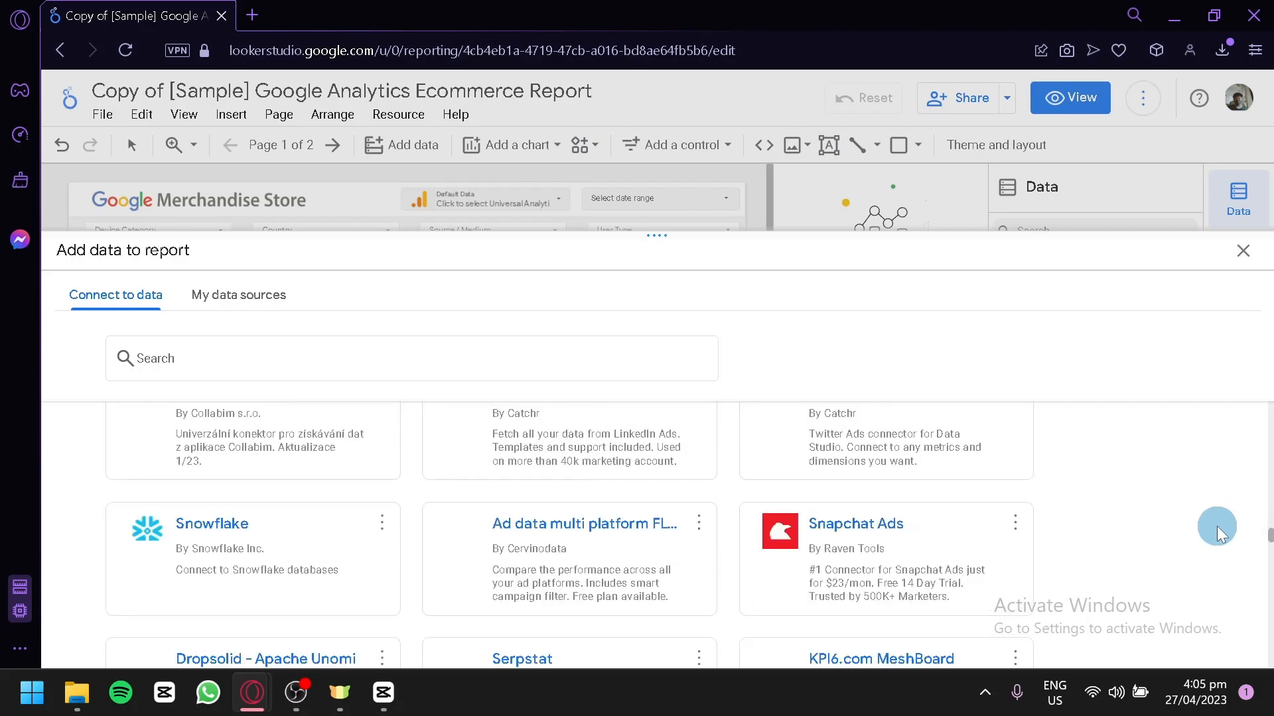
pyautogui.scroll(-8, 1217, 531)
# Step: Search the data connectors for "shopify" and look over the matching connectors
pyautogui.click(545, 357)
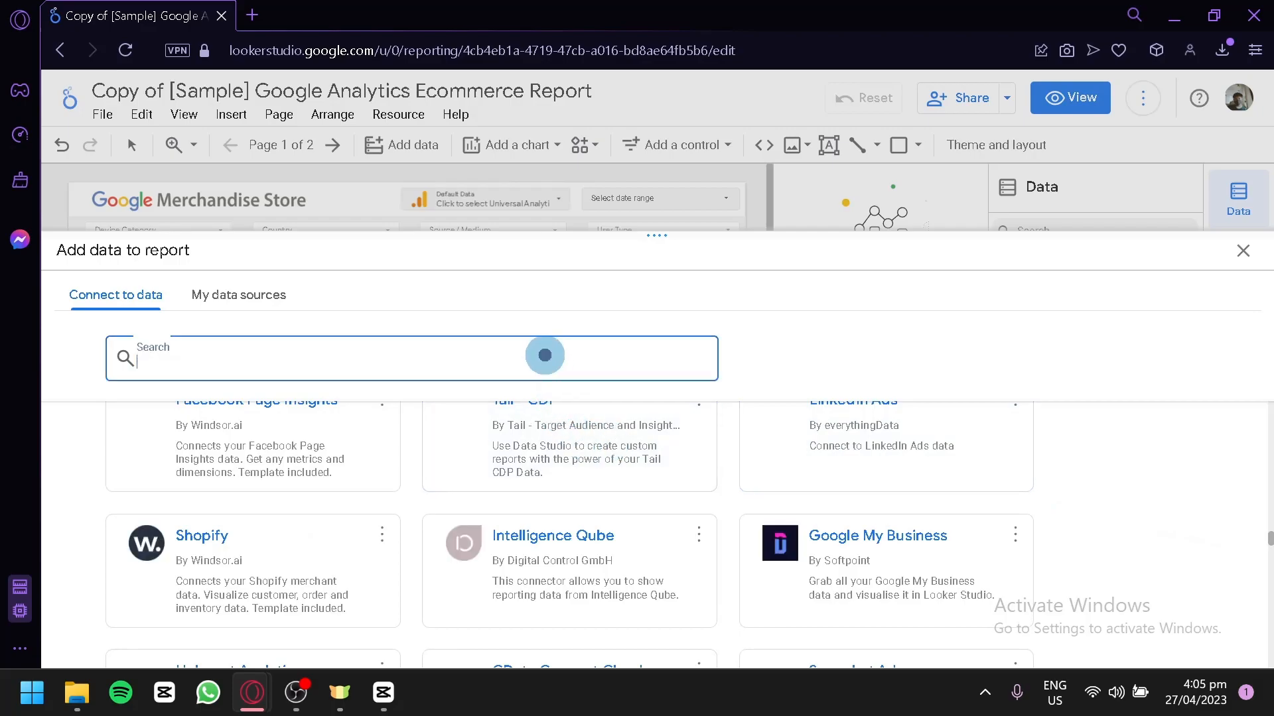
pyautogui.write('shopify')
pyautogui.scroll(-4, 1101, 484)
pyautogui.scroll(4, 1095, 482)
pyautogui.scroll(-4, 575, 428)
pyautogui.scroll(4, 451, 439)
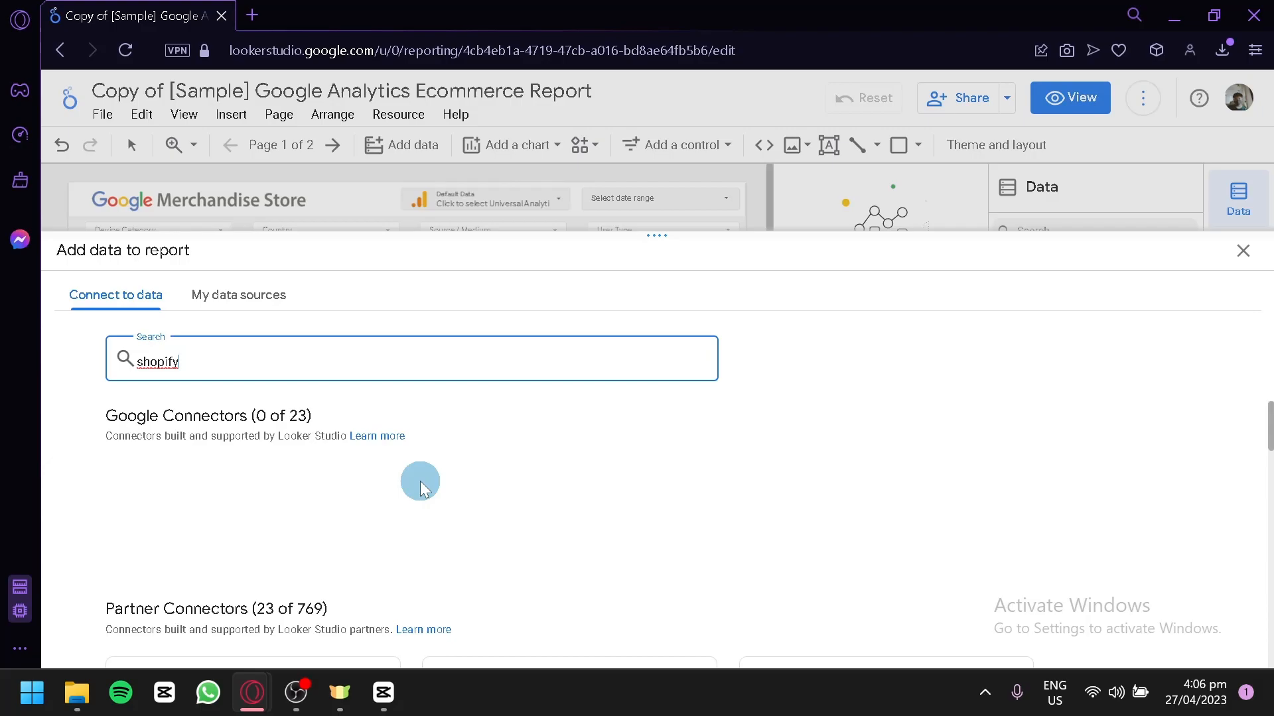
# Step: Browse the existing sample data sources offered for the report, and leave the data selection without adding any
pyautogui.click(213, 292)
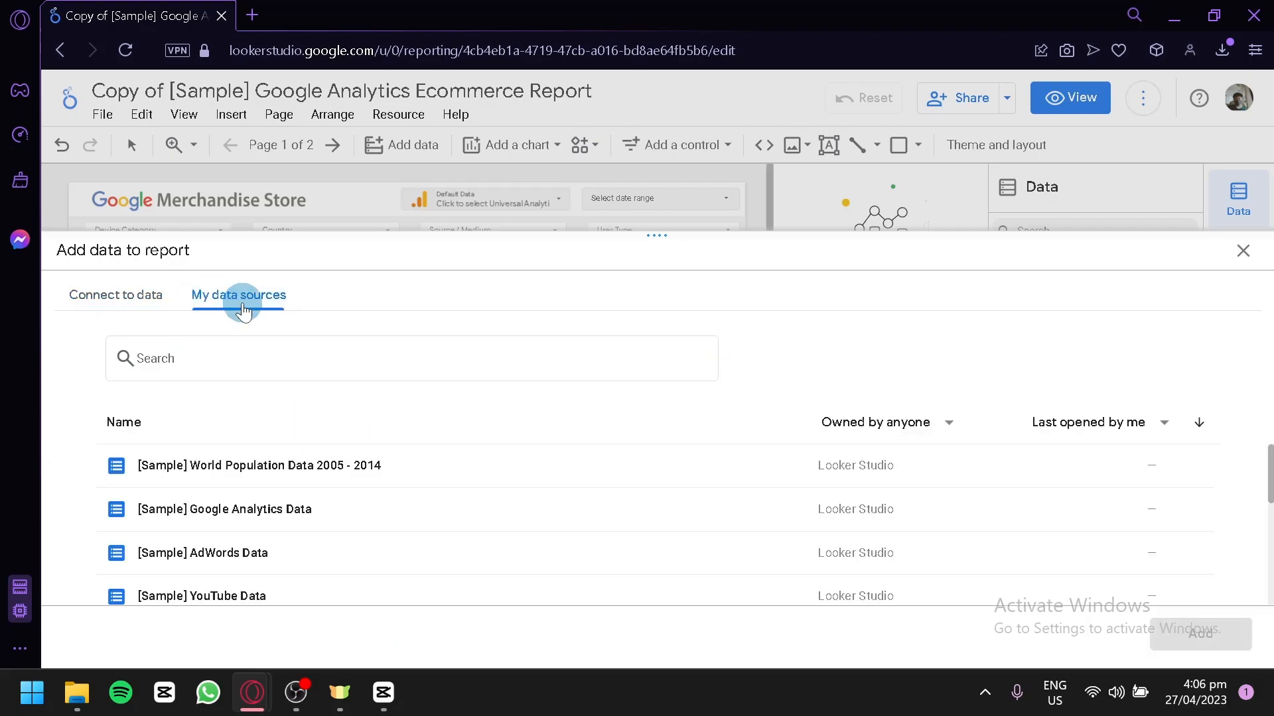
pyautogui.scroll(-3, 452, 458)
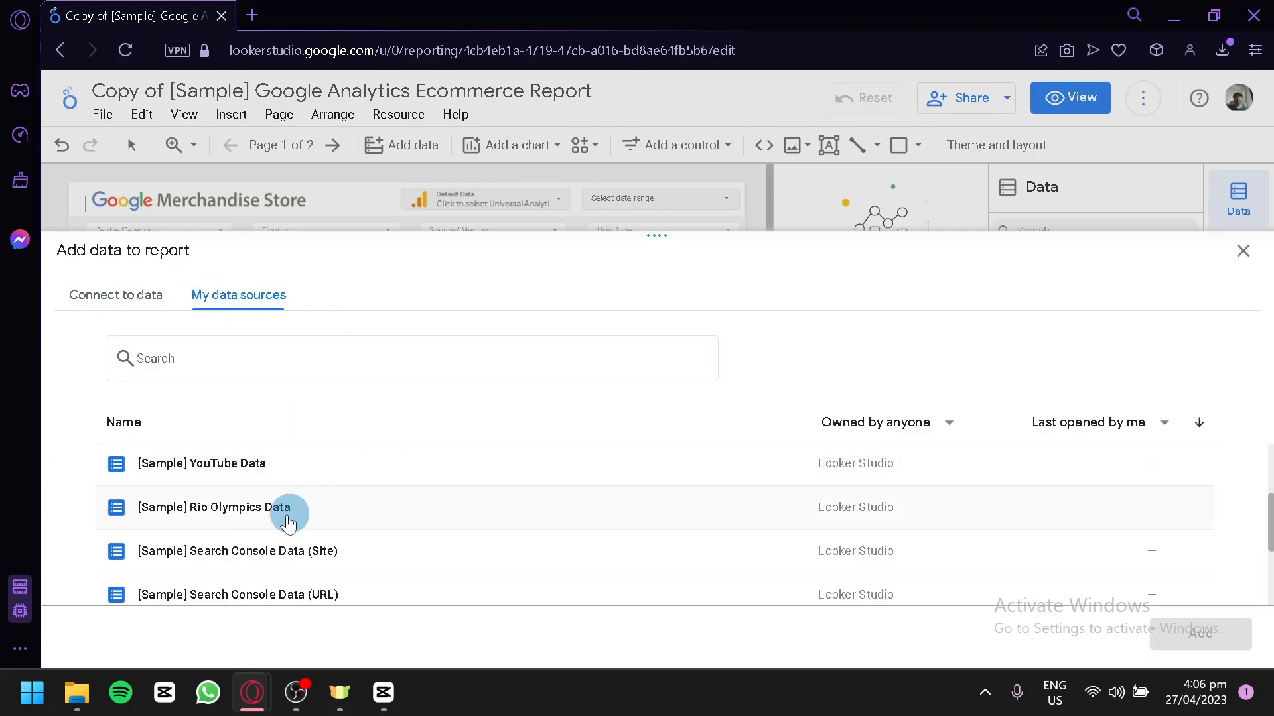
pyautogui.scroll(-3, 286, 518)
pyautogui.scroll(3, 288, 501)
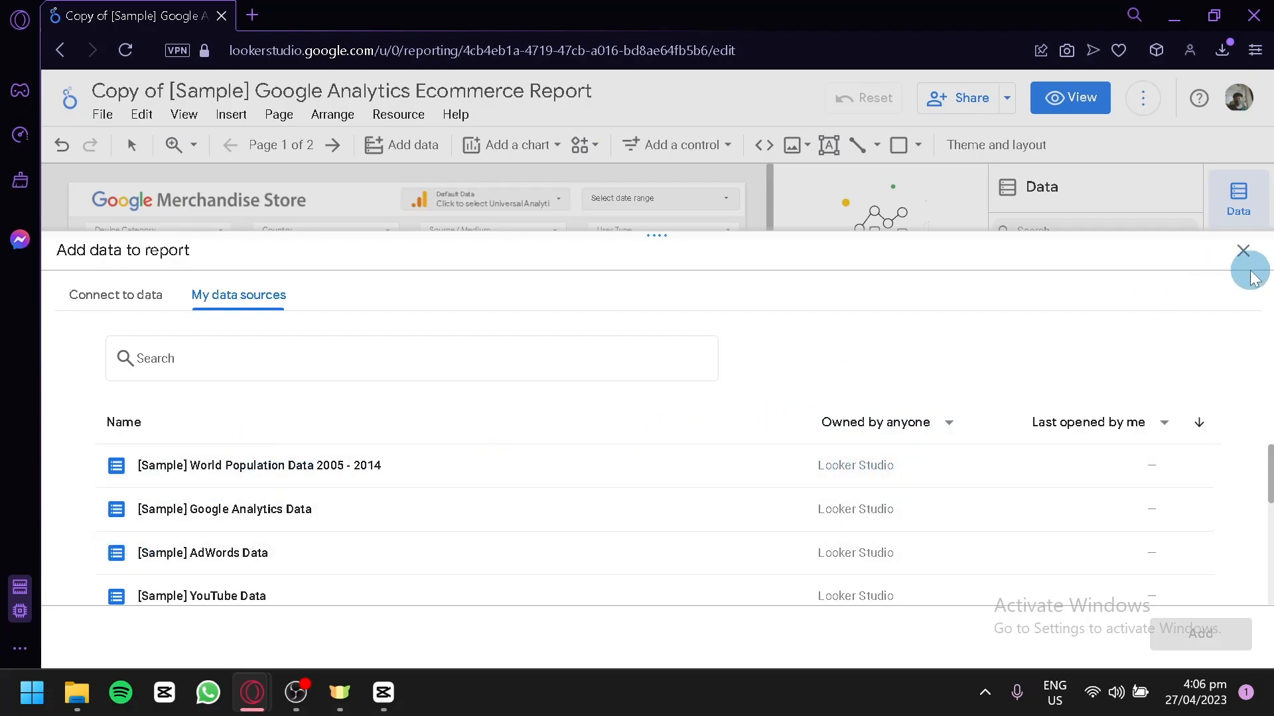
pyautogui.click(1248, 252)
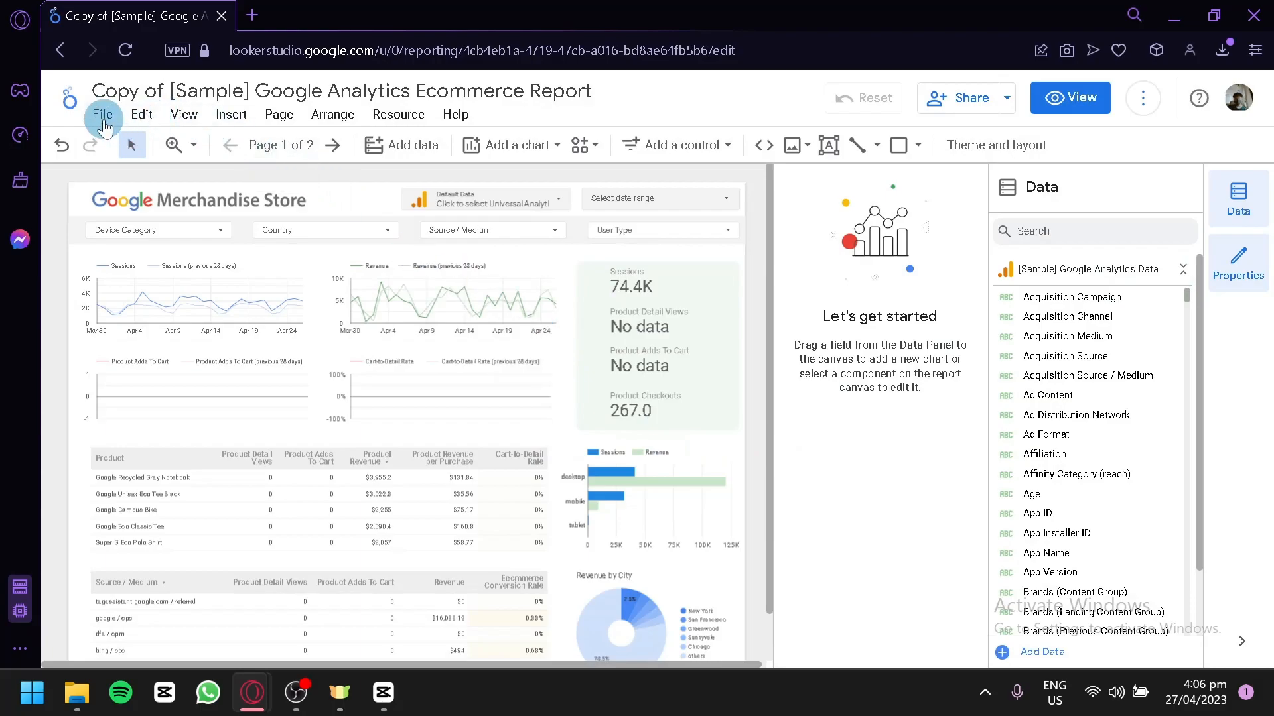
# Step: Look over the editing commands and turn on the grid display for the report canvas
pyautogui.click(140, 118)
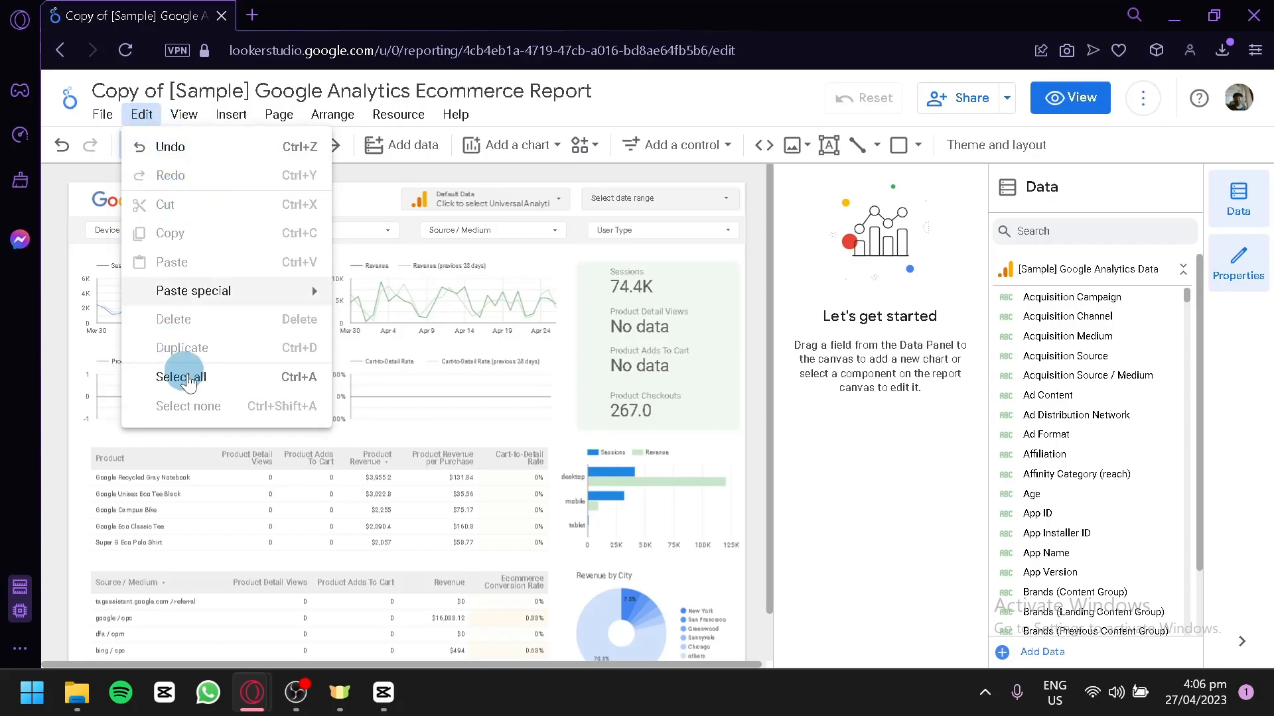
pyautogui.click(183, 114)
pyautogui.click(184, 116)
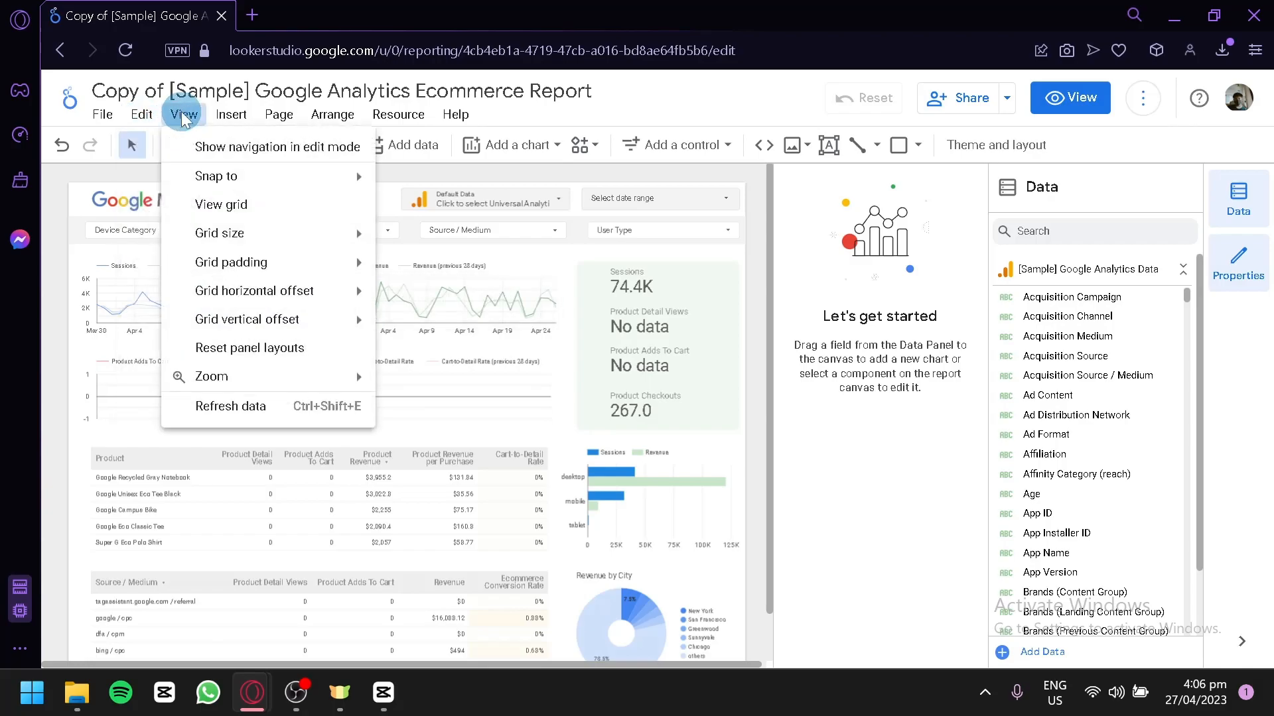
pyautogui.moveTo(285, 186)
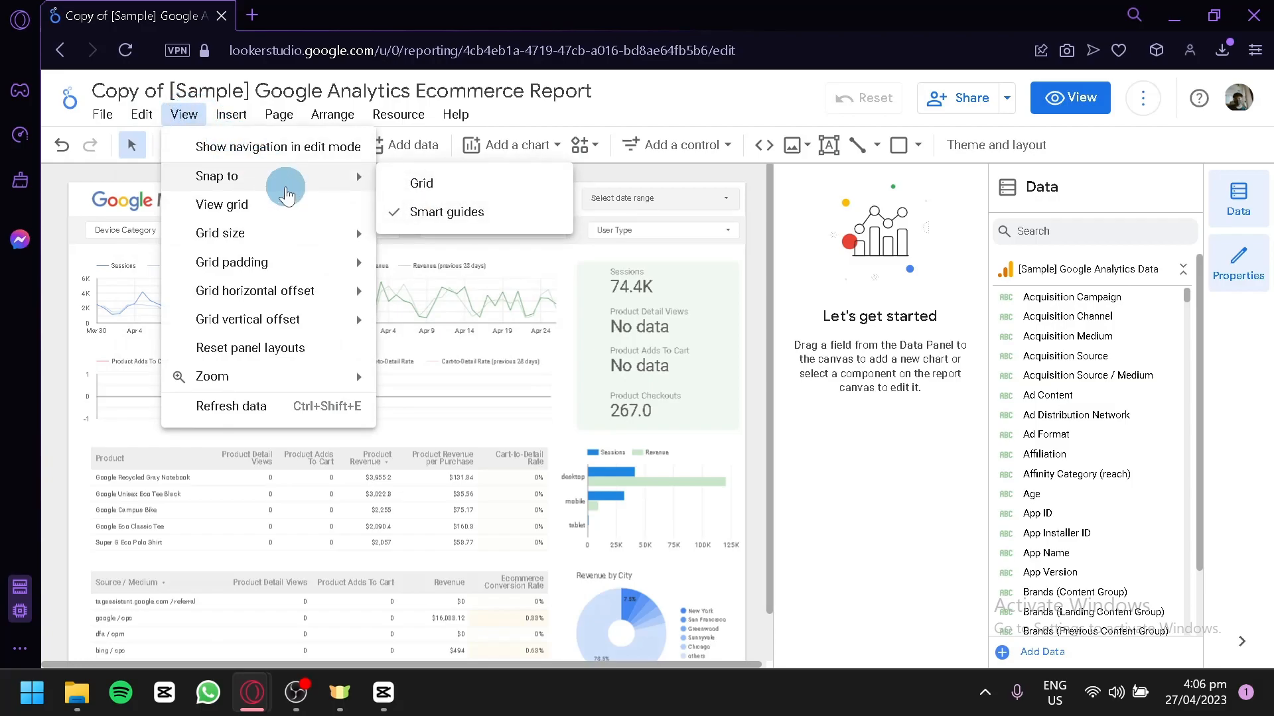
pyautogui.click(287, 202)
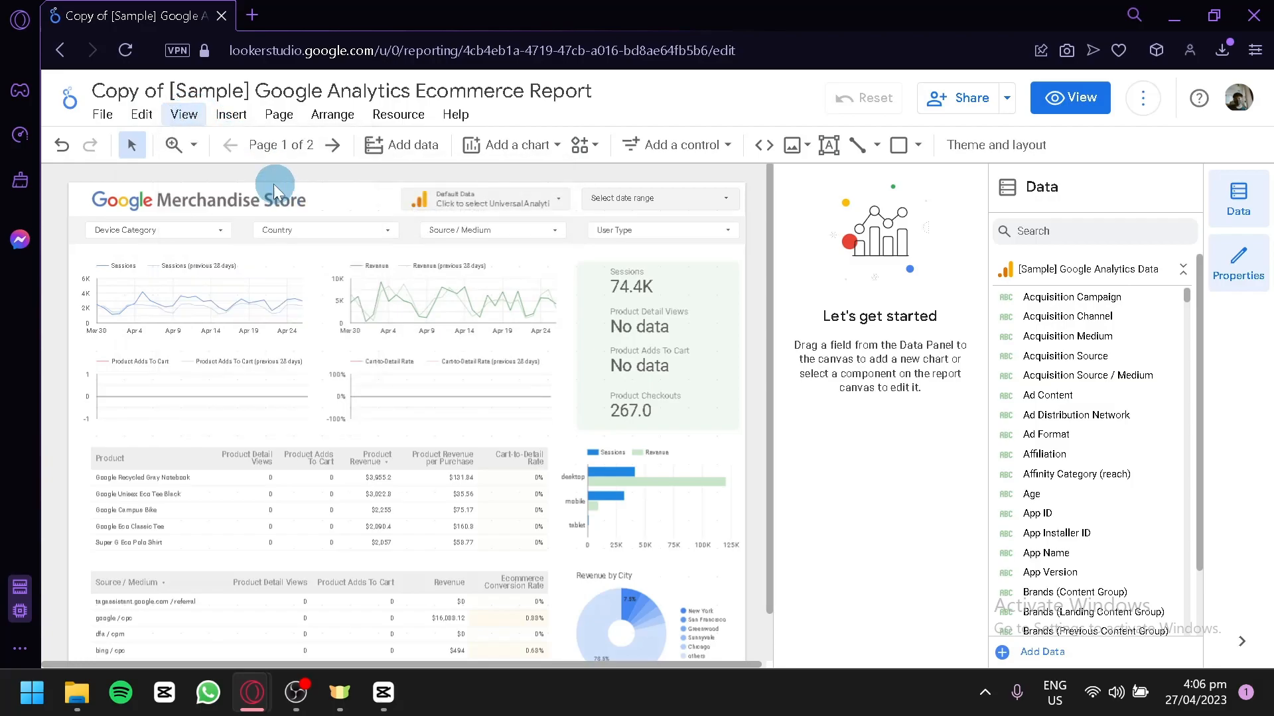
# Step: Examine the grid padding and offset options, and look through the charts, controls and shapes that can be inserted
pyautogui.click(188, 114)
pyautogui.moveTo(303, 239)
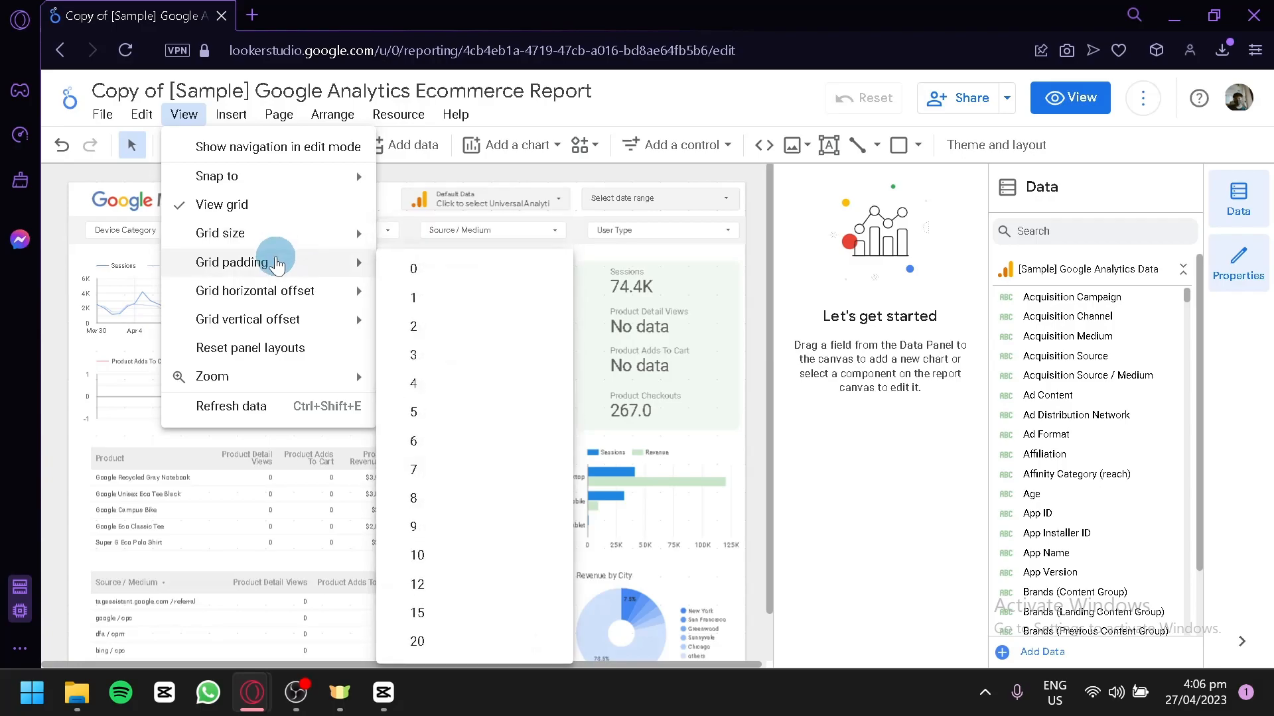
pyautogui.moveTo(239, 295)
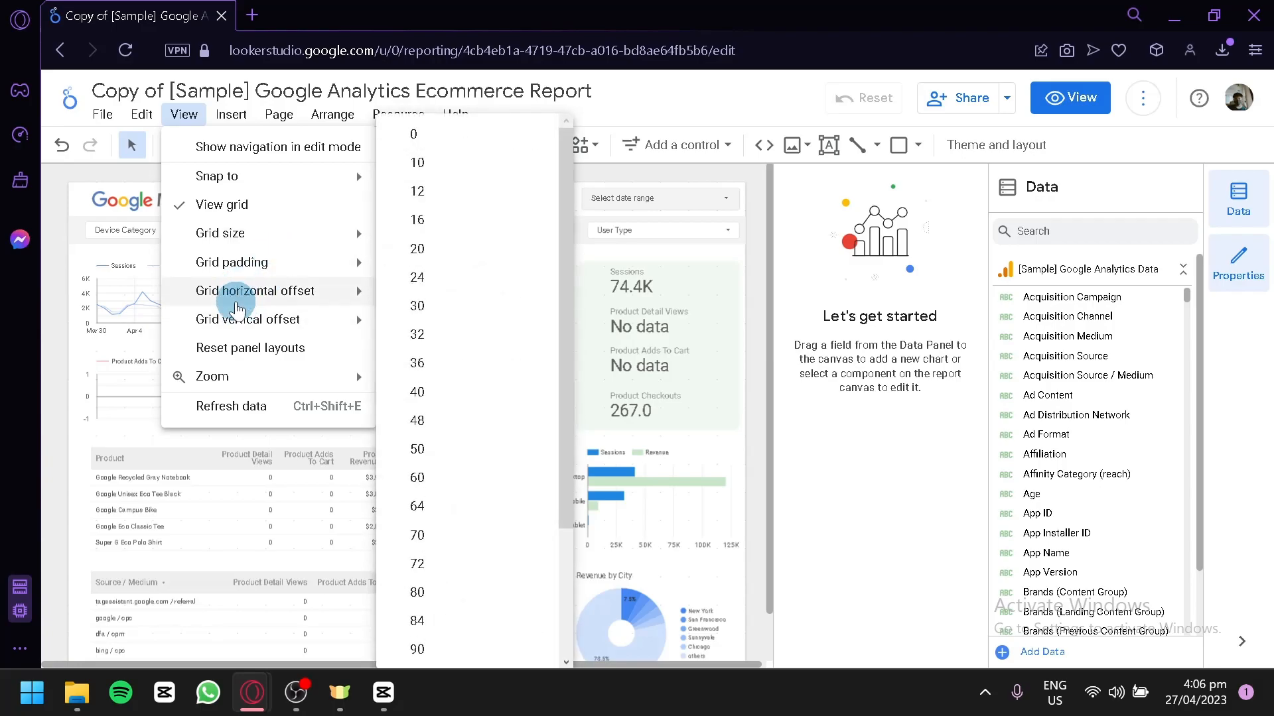
pyautogui.click(231, 114)
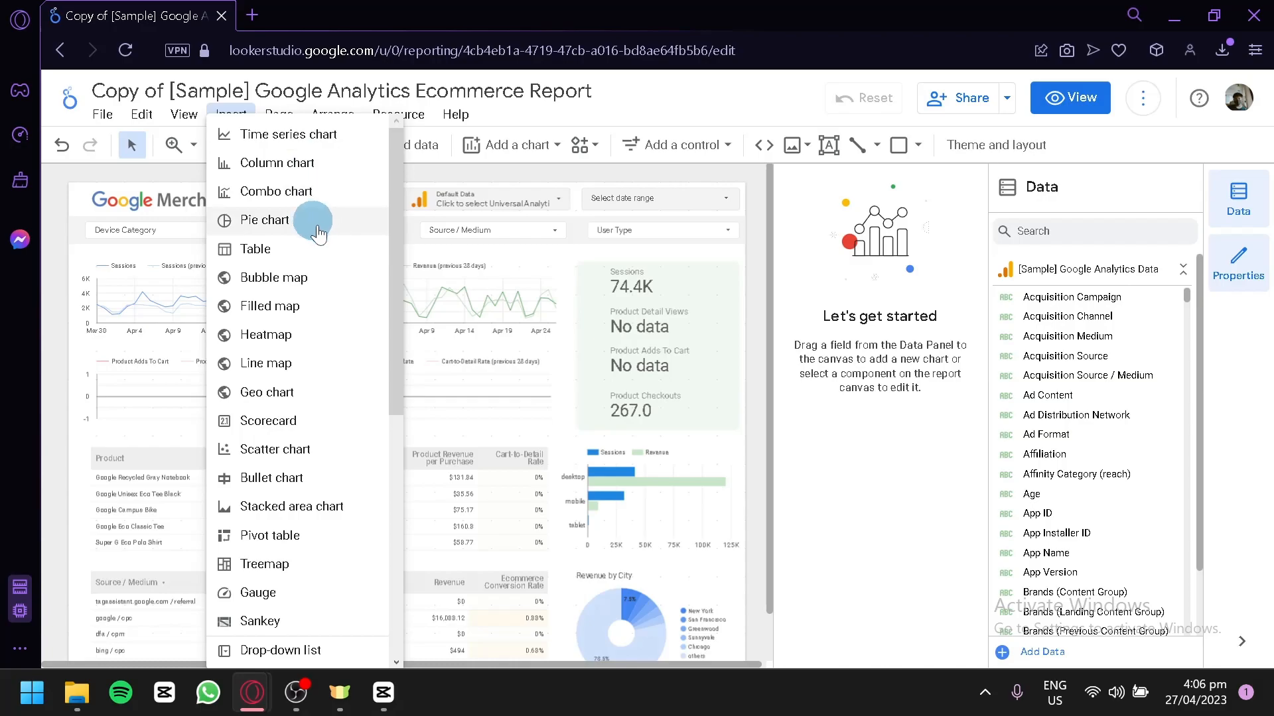
pyautogui.scroll(-7, 312, 385)
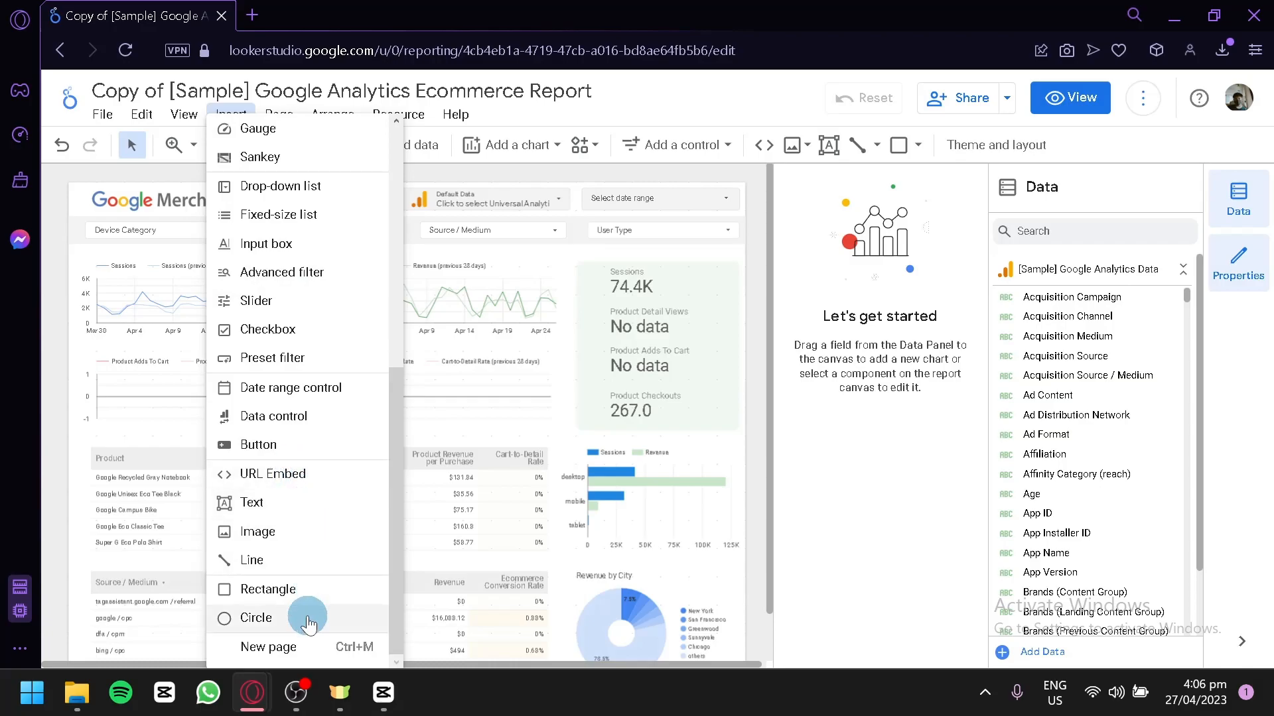
pyautogui.scroll(4, 325, 279)
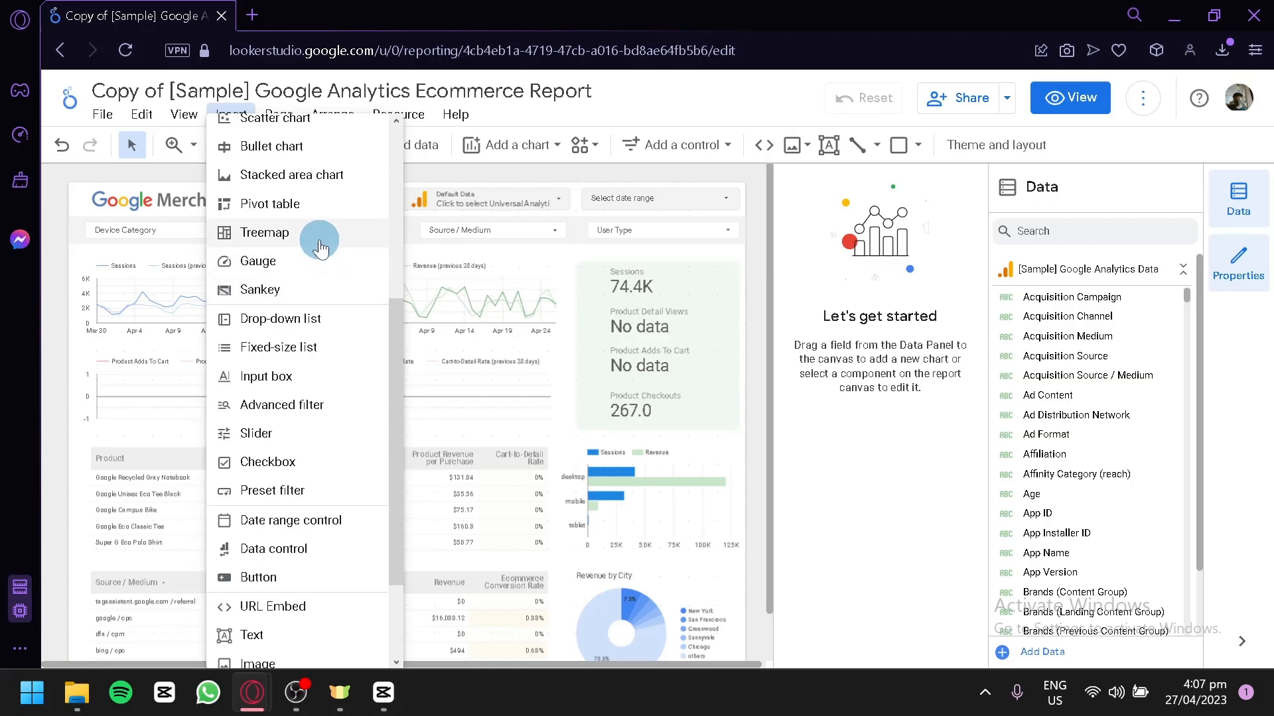
pyautogui.scroll(3, 314, 244)
# Step: Look over the page, arrangement and resource management commands, and browse the chart types that can be added
pyautogui.click(278, 114)
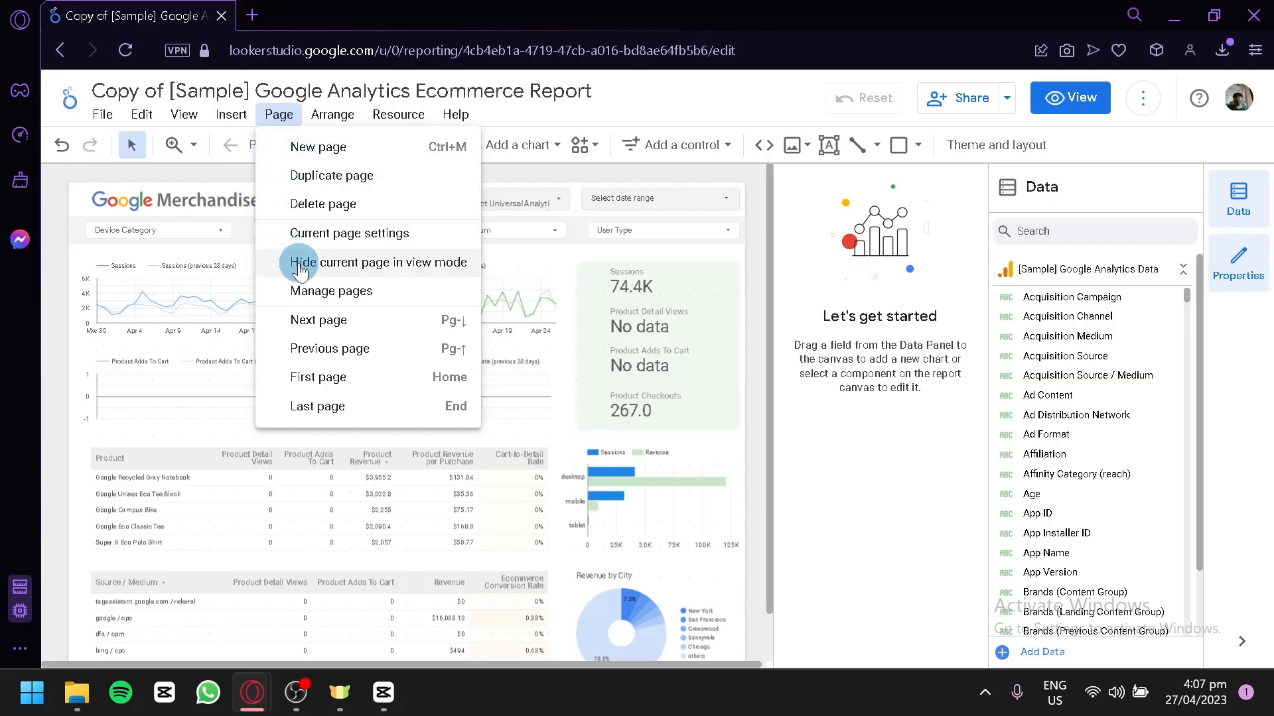
pyautogui.click(339, 120)
pyautogui.click(339, 120)
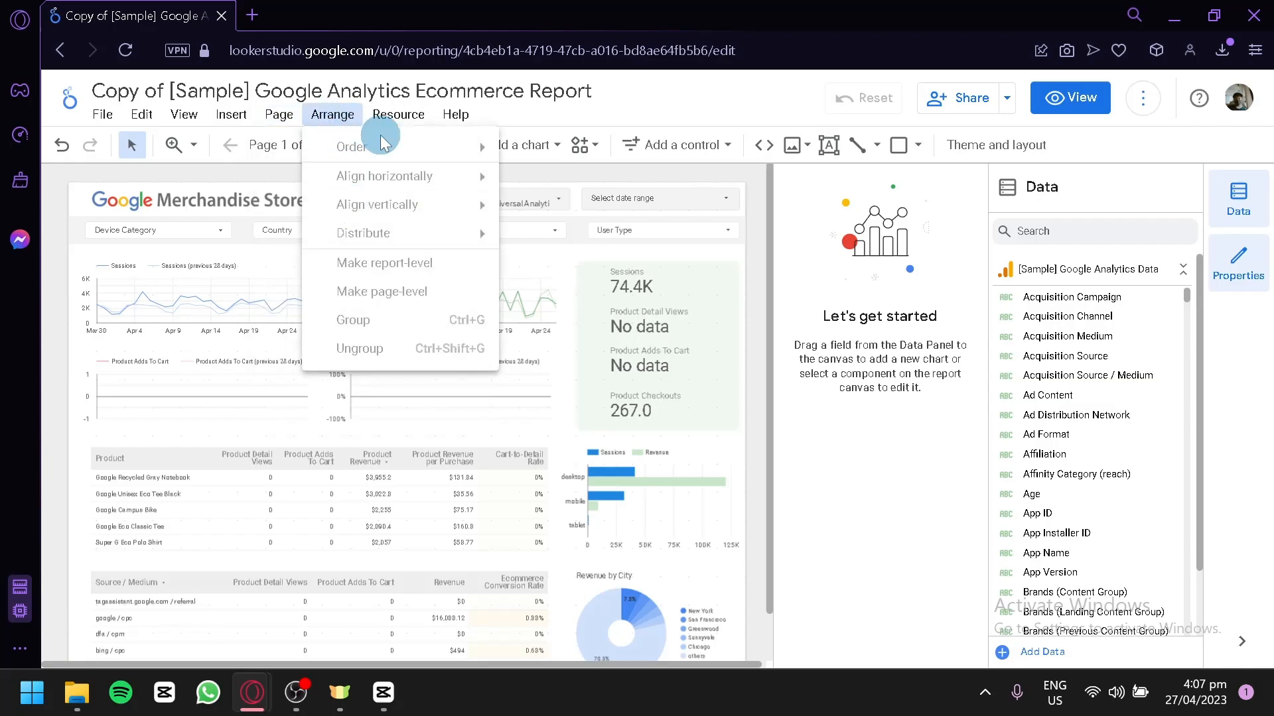
pyautogui.click(399, 114)
pyautogui.click(399, 114)
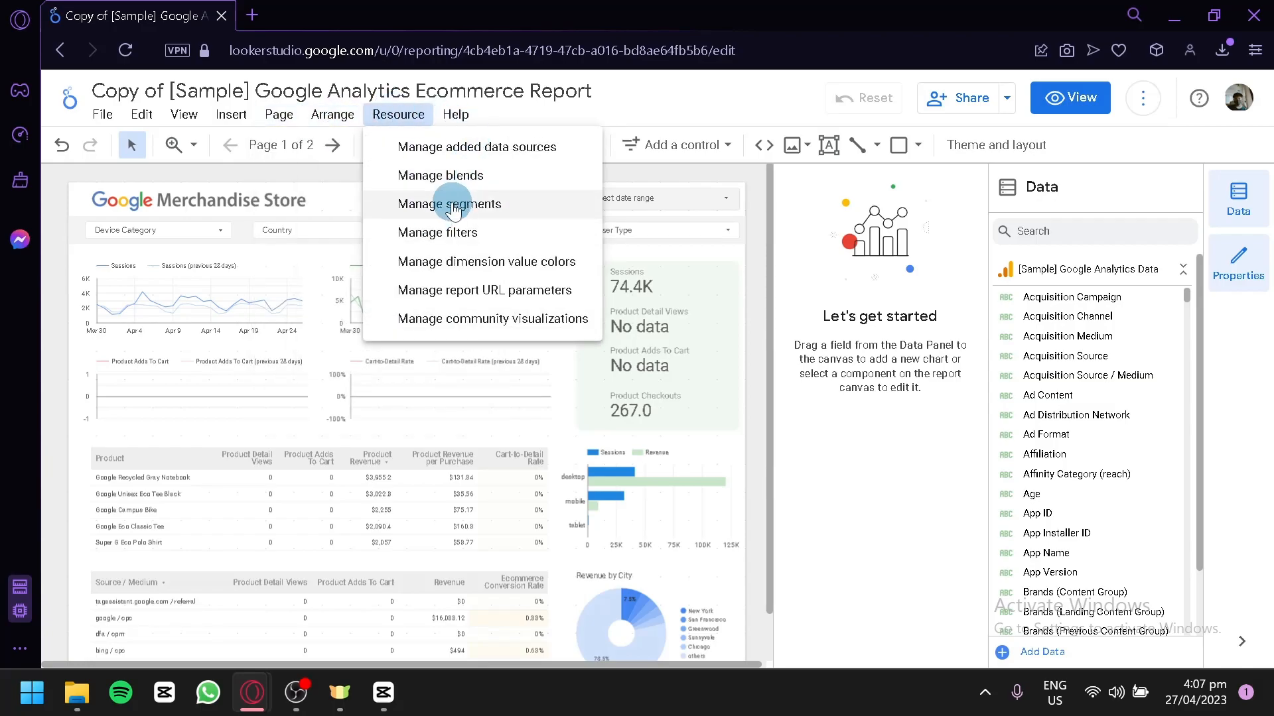
pyautogui.click(546, 136)
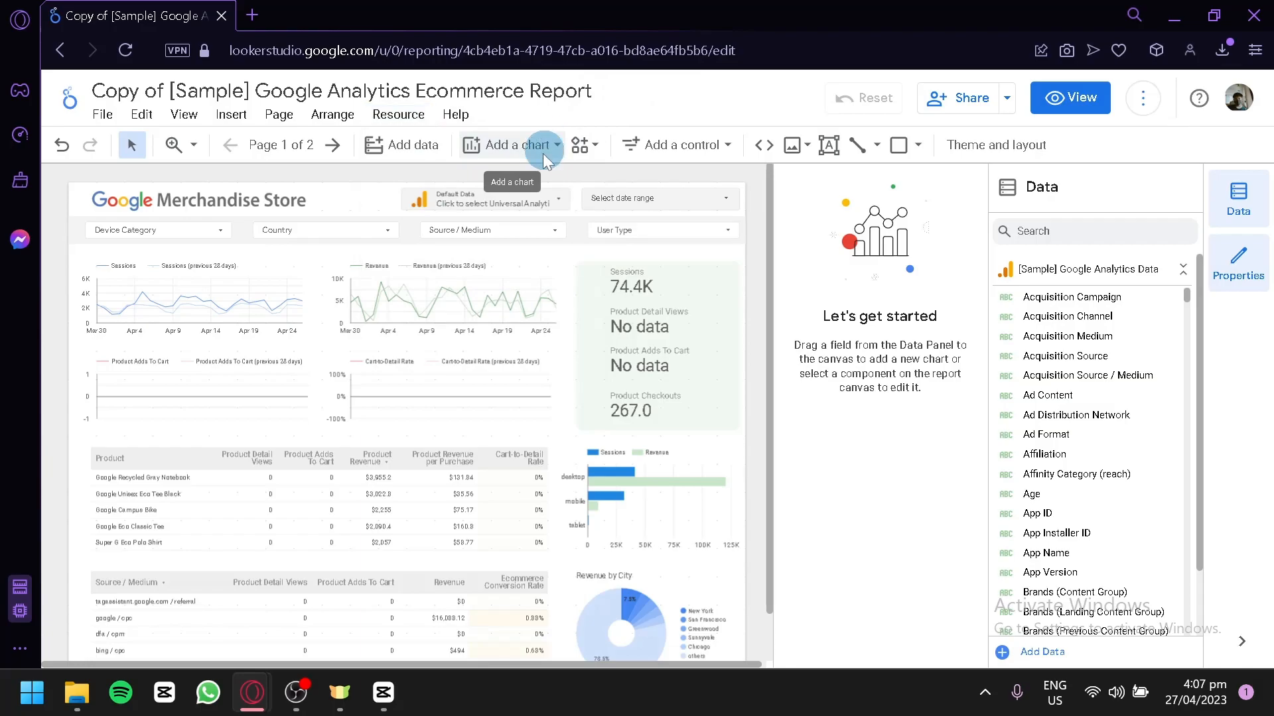
pyautogui.click(556, 146)
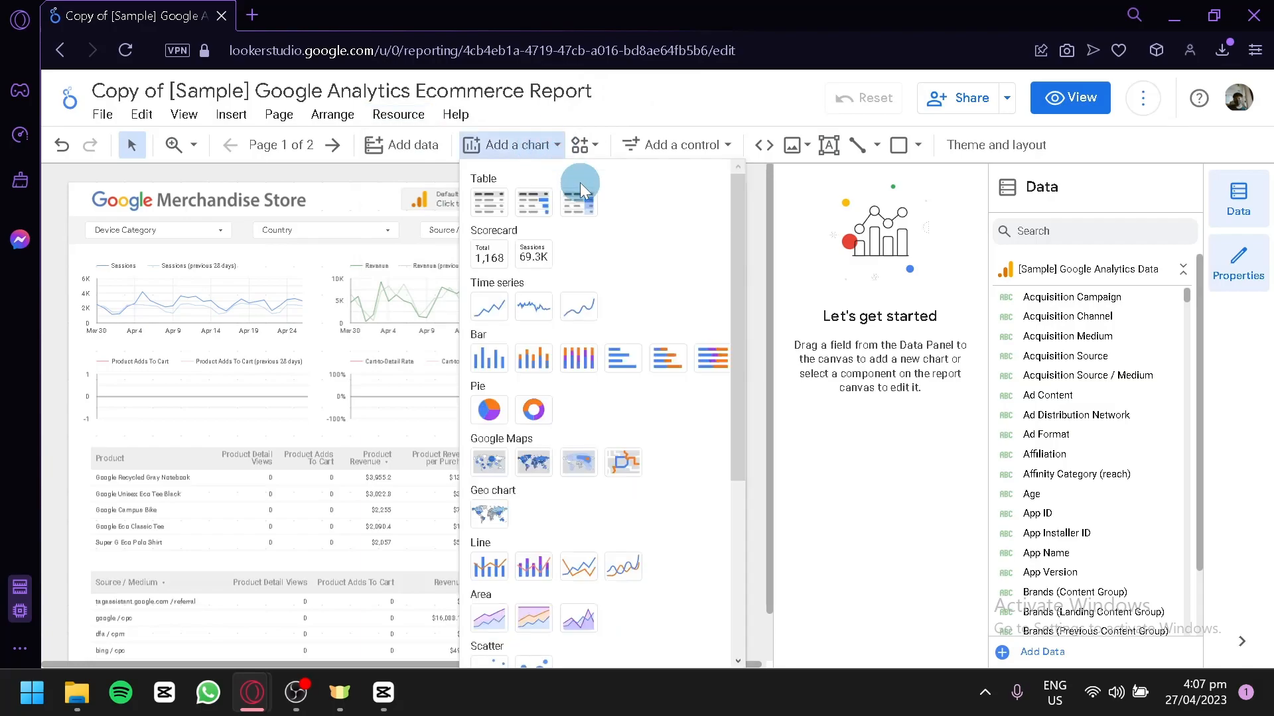
pyautogui.scroll(-5, 578, 342)
pyautogui.scroll(5, 581, 351)
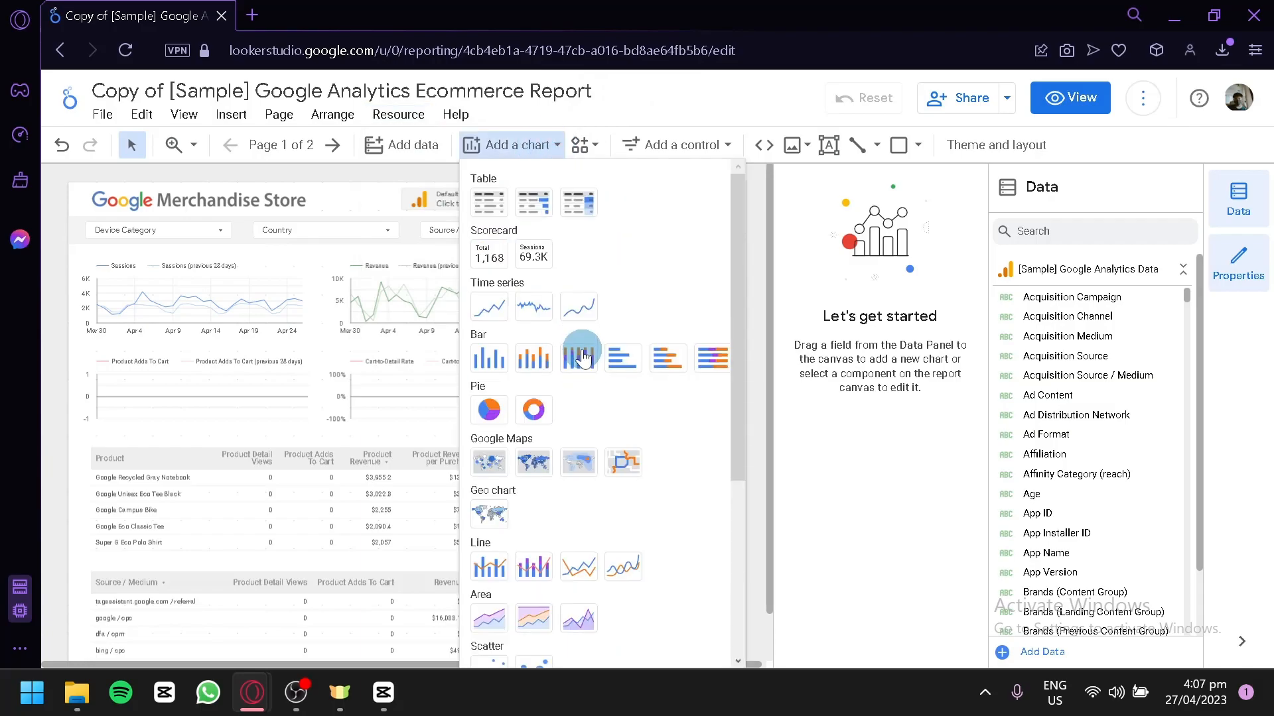
# Step: Delete the empty Product Adds To Cart time series chart from page 1
pyautogui.click(222, 405)
pyautogui.click(231, 383)
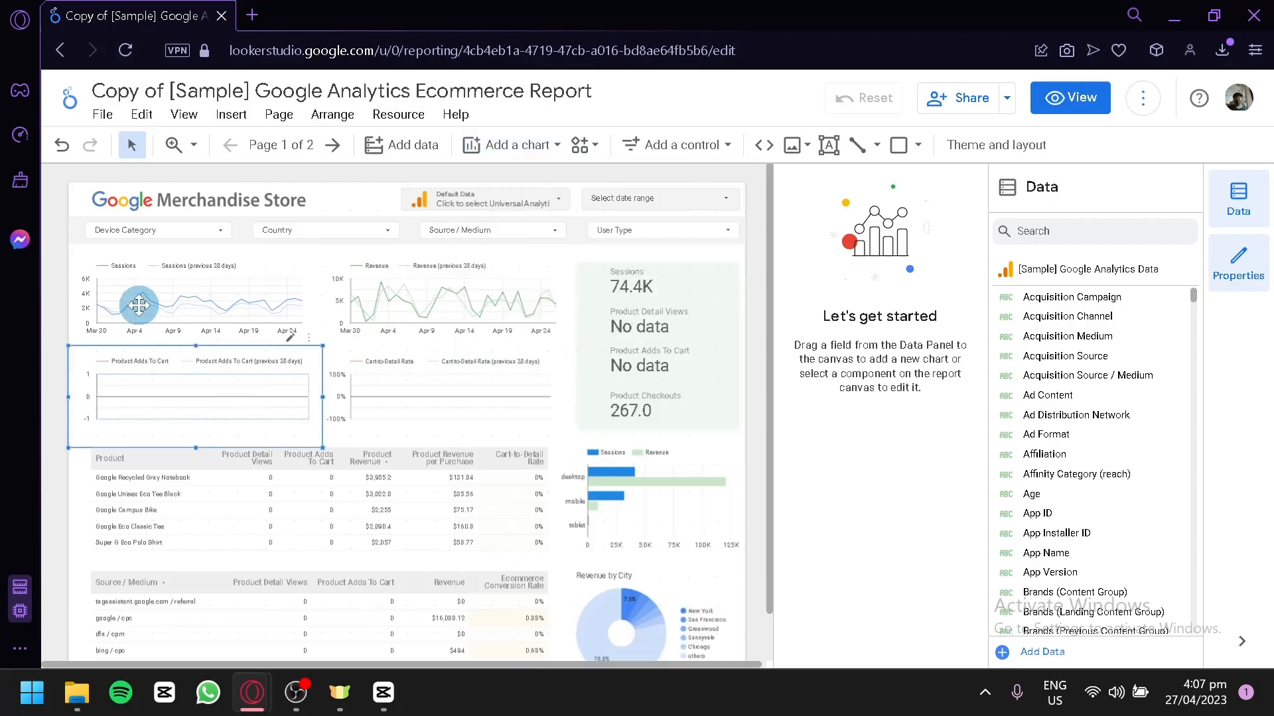
pyautogui.press('Delete')
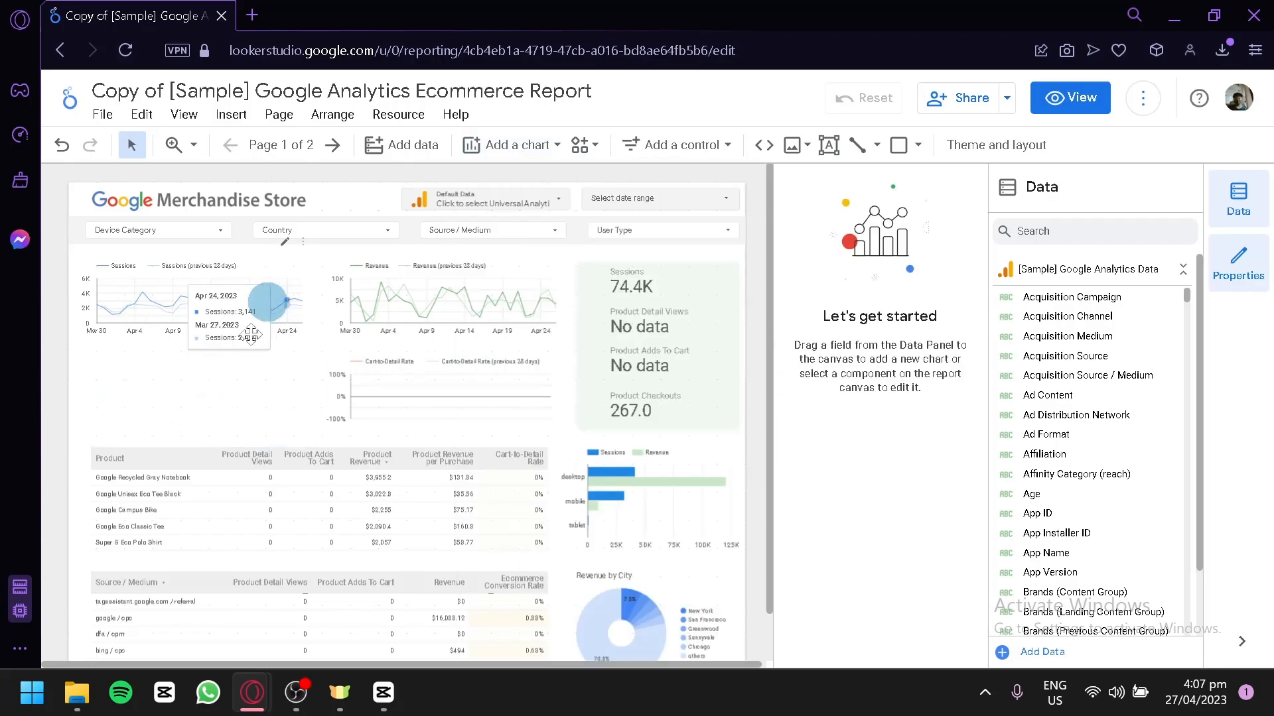
# Step: Add a pie chart in the space left free below the Sessions time series chart
pyautogui.click(514, 145)
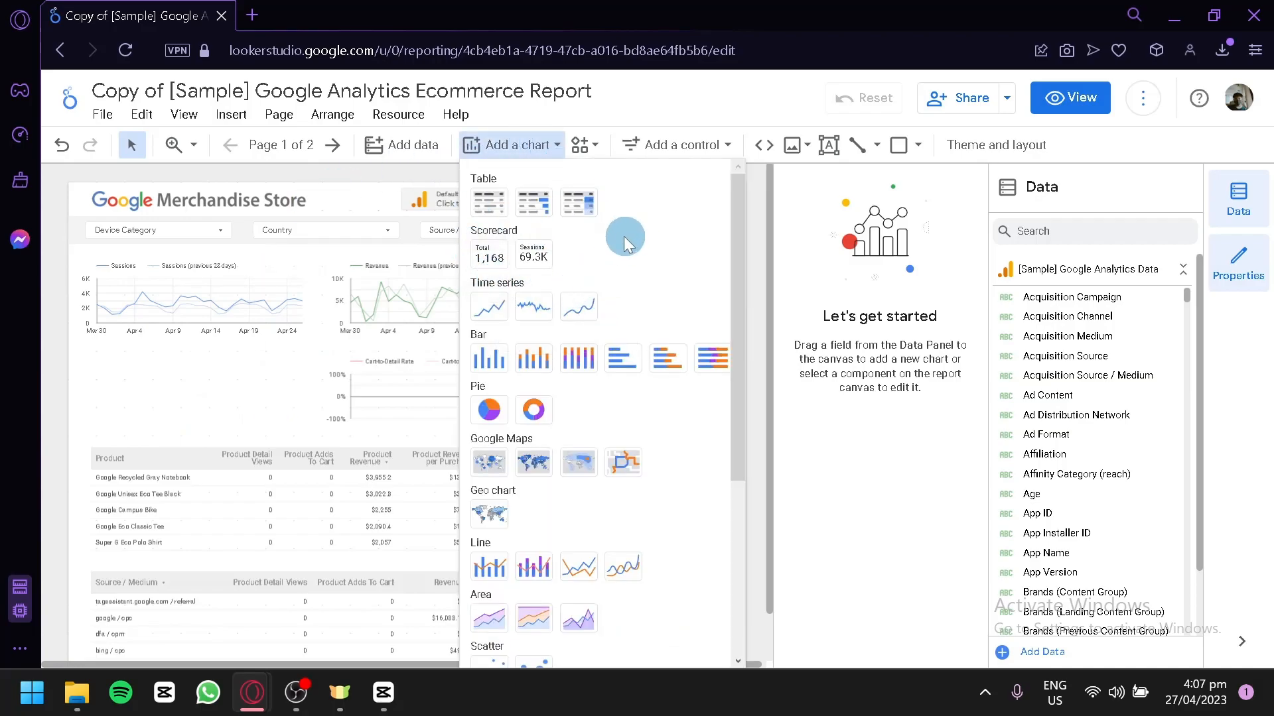
pyautogui.scroll(-2, 611, 245)
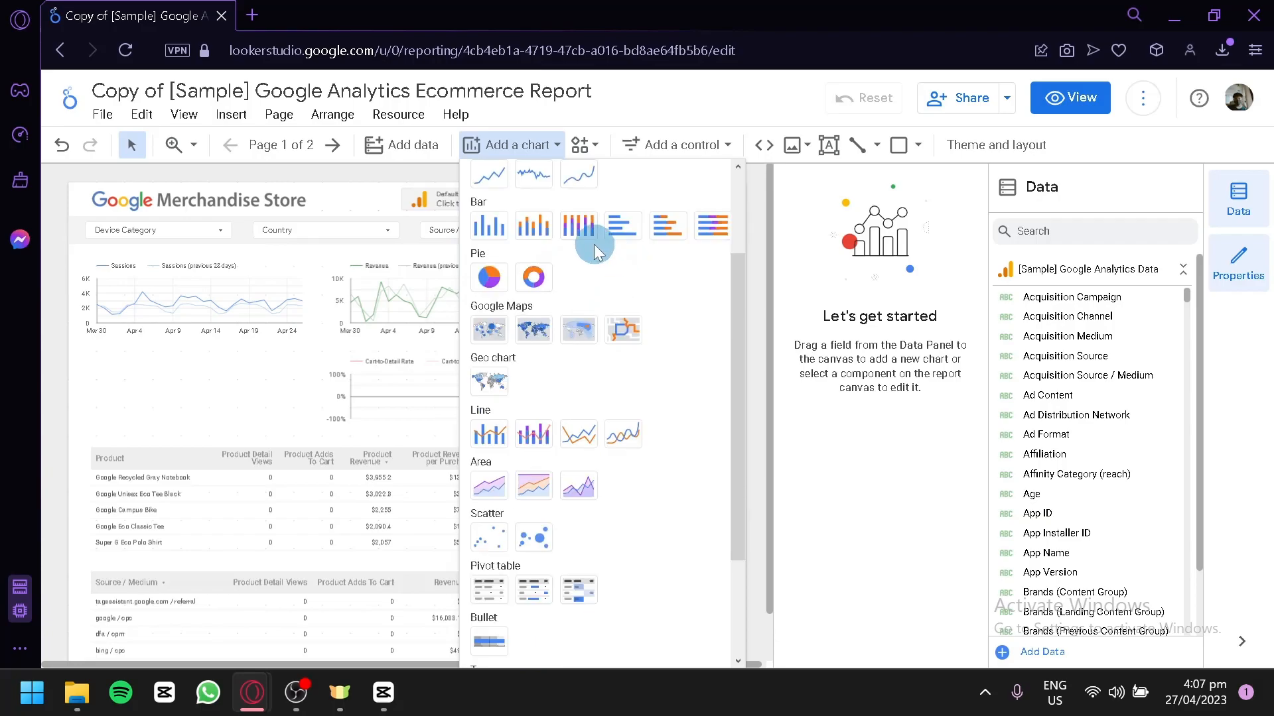
pyautogui.click(489, 277)
pyautogui.moveTo(289, 458); pyautogui.dragTo(74, 307)
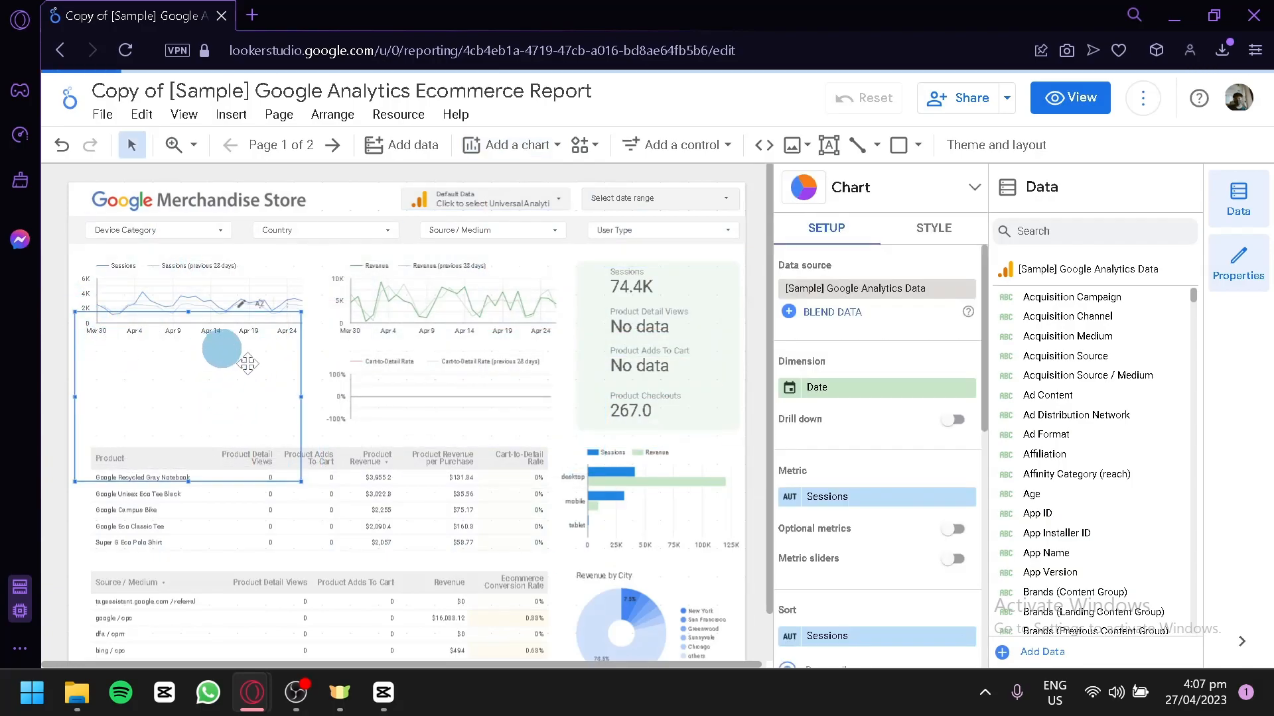
# Step: Reposition and shrink the pie chart so it fits between the Sessions time series chart and the product table
pyautogui.moveTo(186, 397)
pyautogui.mouseDown()
pyautogui.moveTo(198, 398)
pyautogui.moveTo(173, 395)
pyautogui.mouseUp()
pyautogui.moveTo(310, 480); pyautogui.dragTo(298, 446)
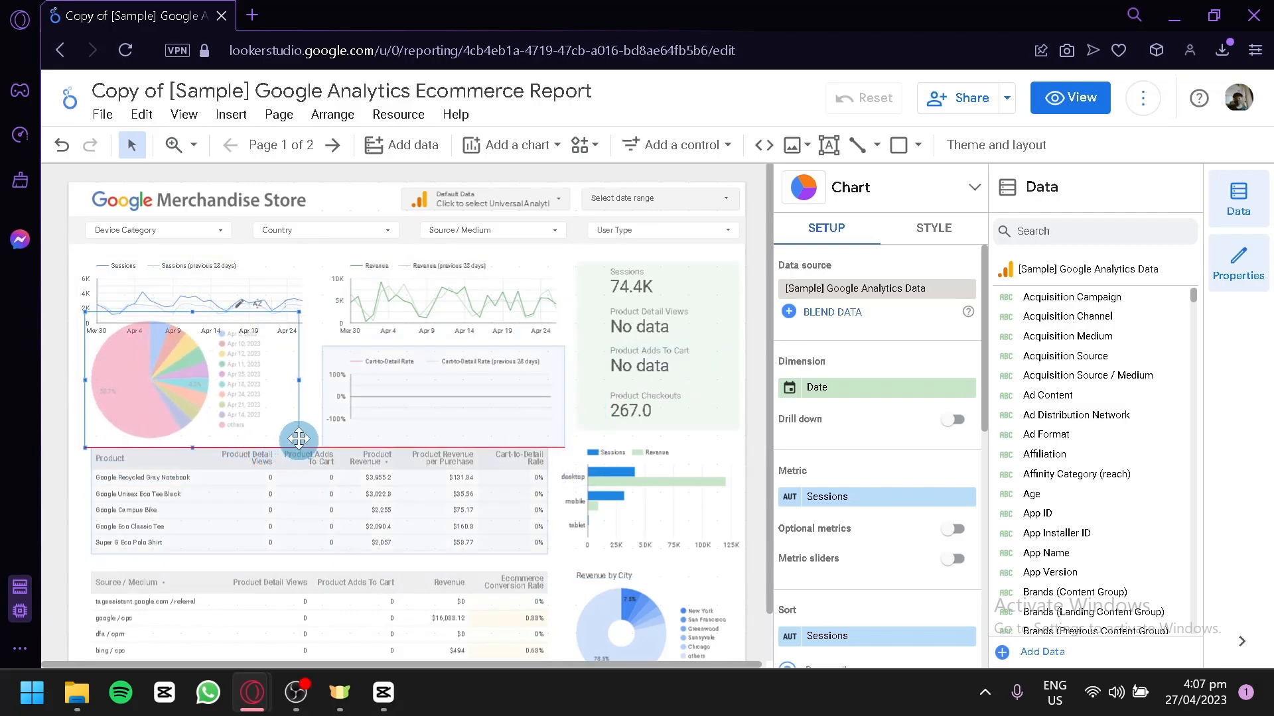
pyautogui.moveTo(192, 311); pyautogui.dragTo(193, 331)
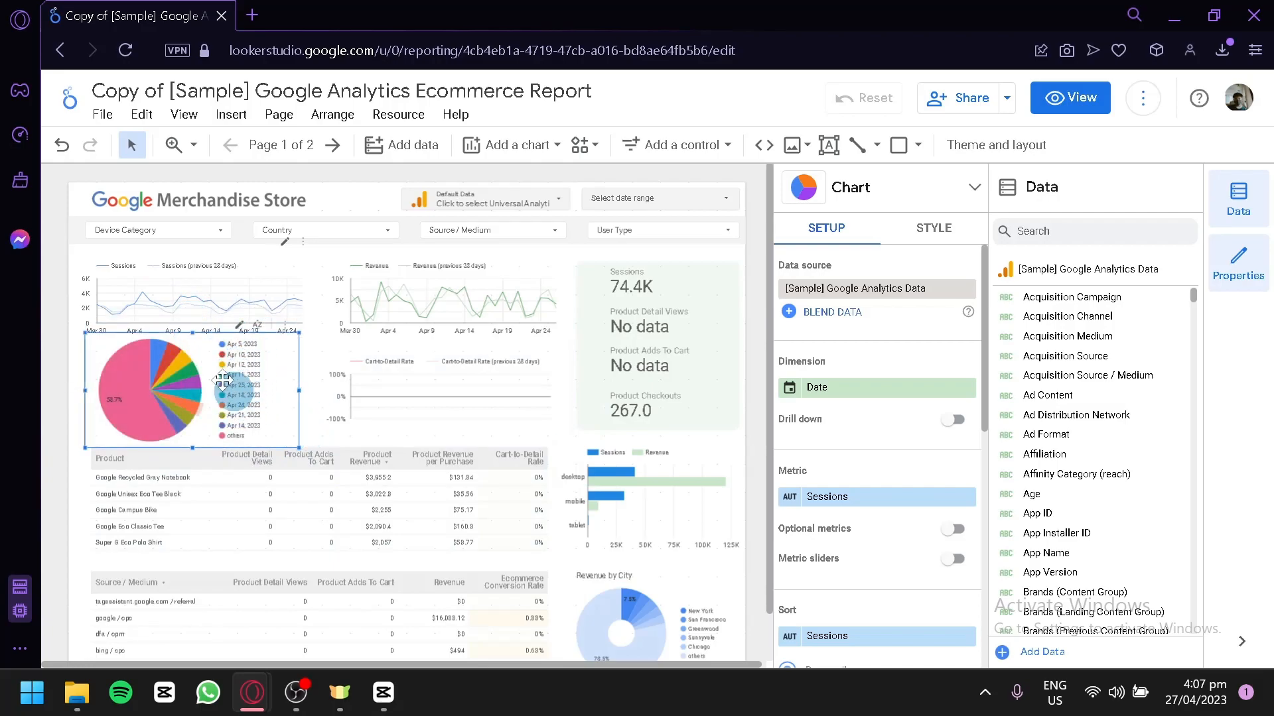
pyautogui.click(320, 494)
pyautogui.click(229, 358)
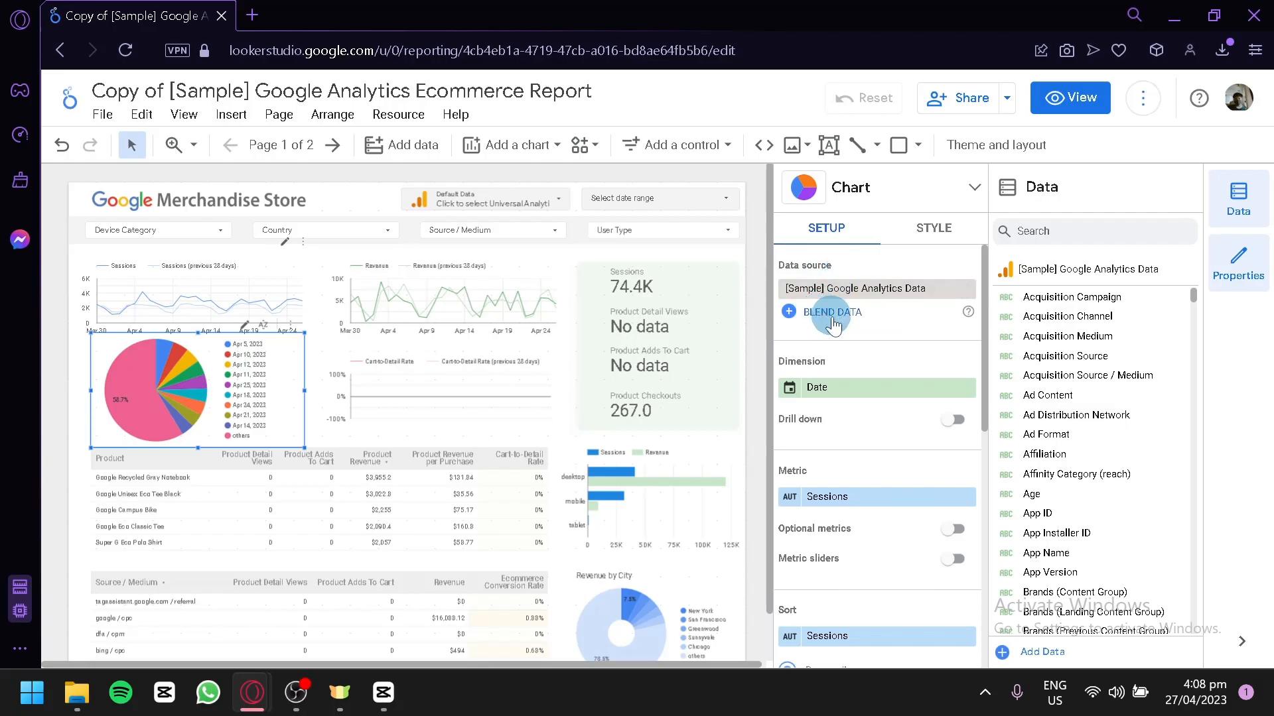
# Step: Review the pie chart's dimension, metric, sort, date range, filter and segment settings, and turn on cross-filtering
pyautogui.scroll(-2, 866, 338)
pyautogui.scroll(2, 846, 322)
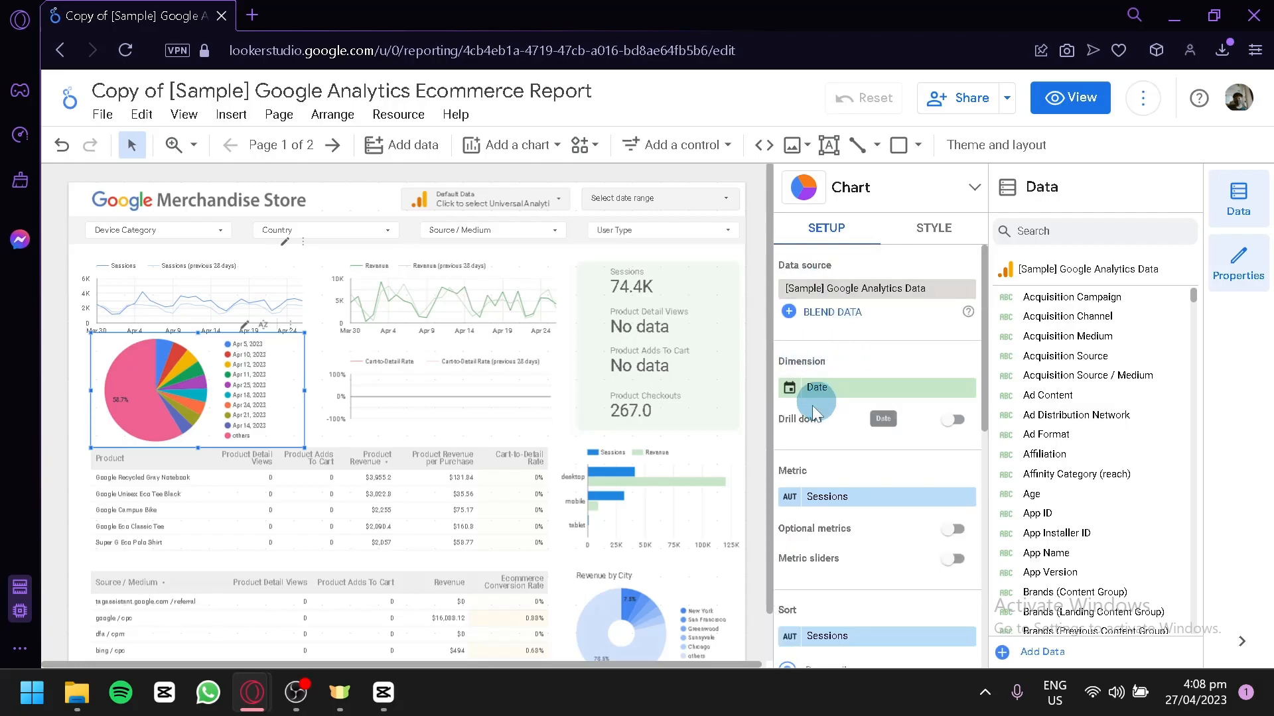
pyautogui.scroll(-2, 855, 406)
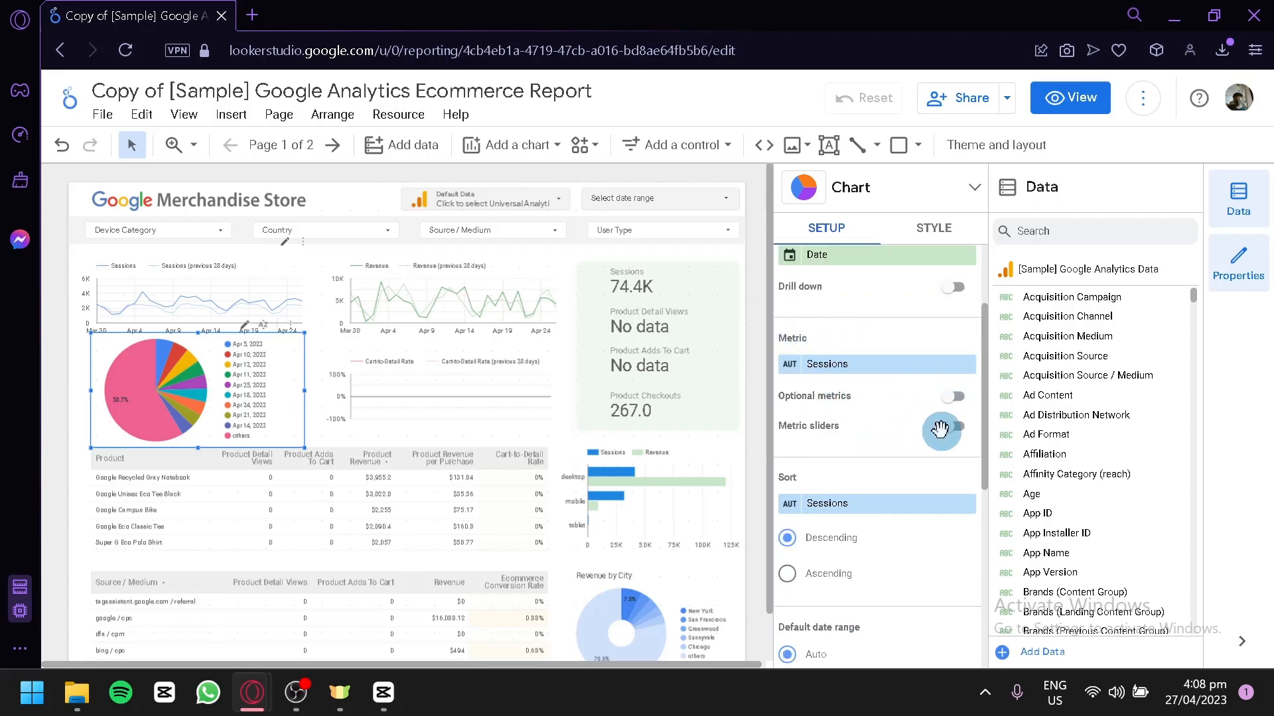
pyautogui.scroll(-4, 939, 430)
pyautogui.scroll(4, 866, 420)
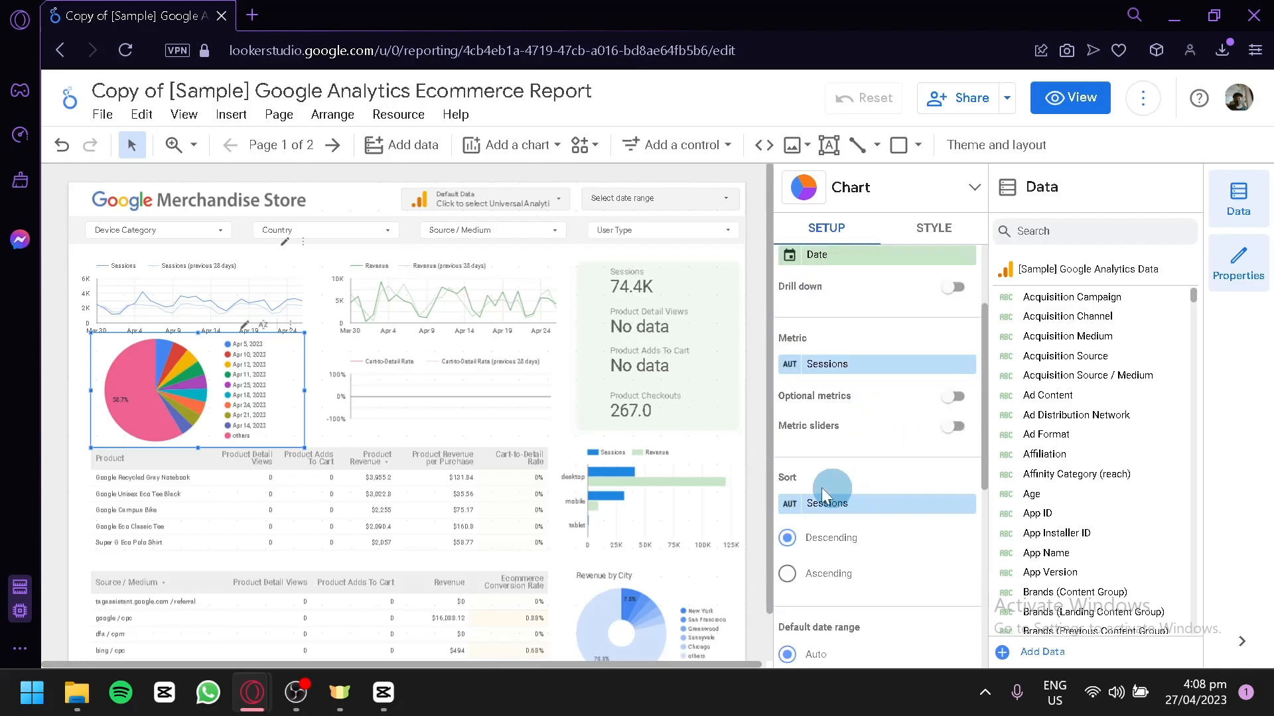
pyautogui.scroll(-4, 889, 552)
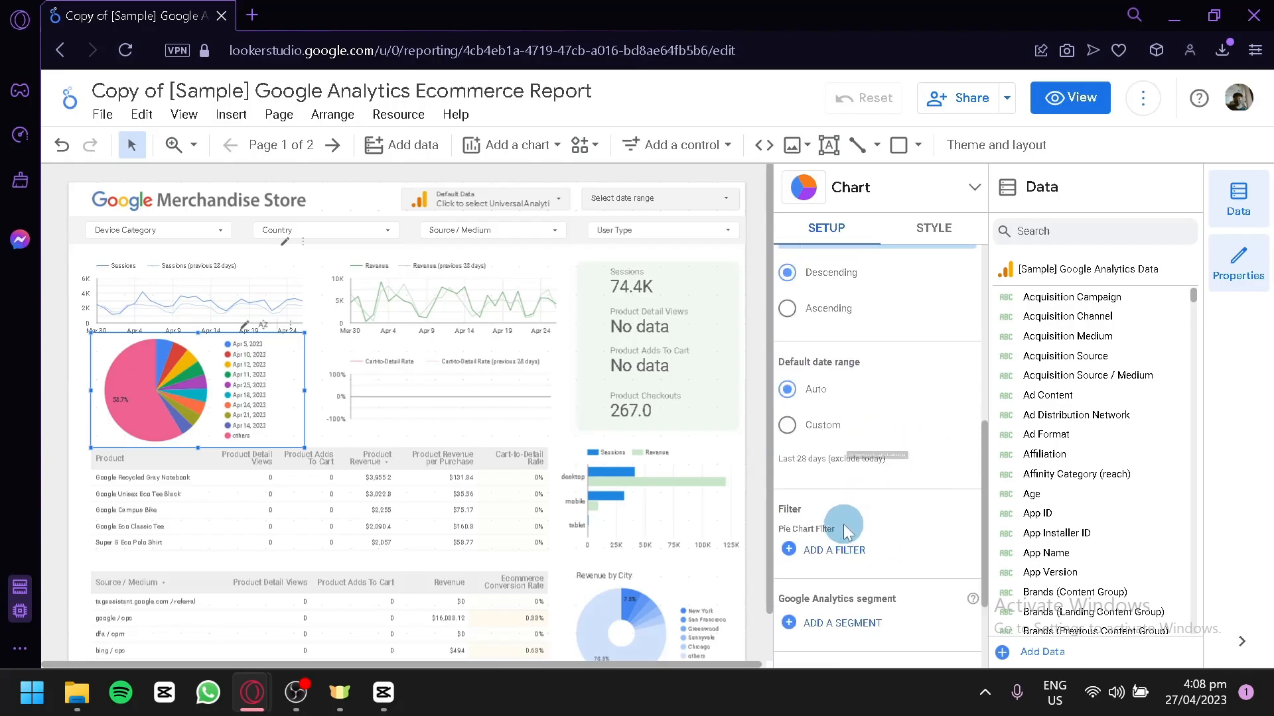
pyautogui.scroll(-2, 889, 398)
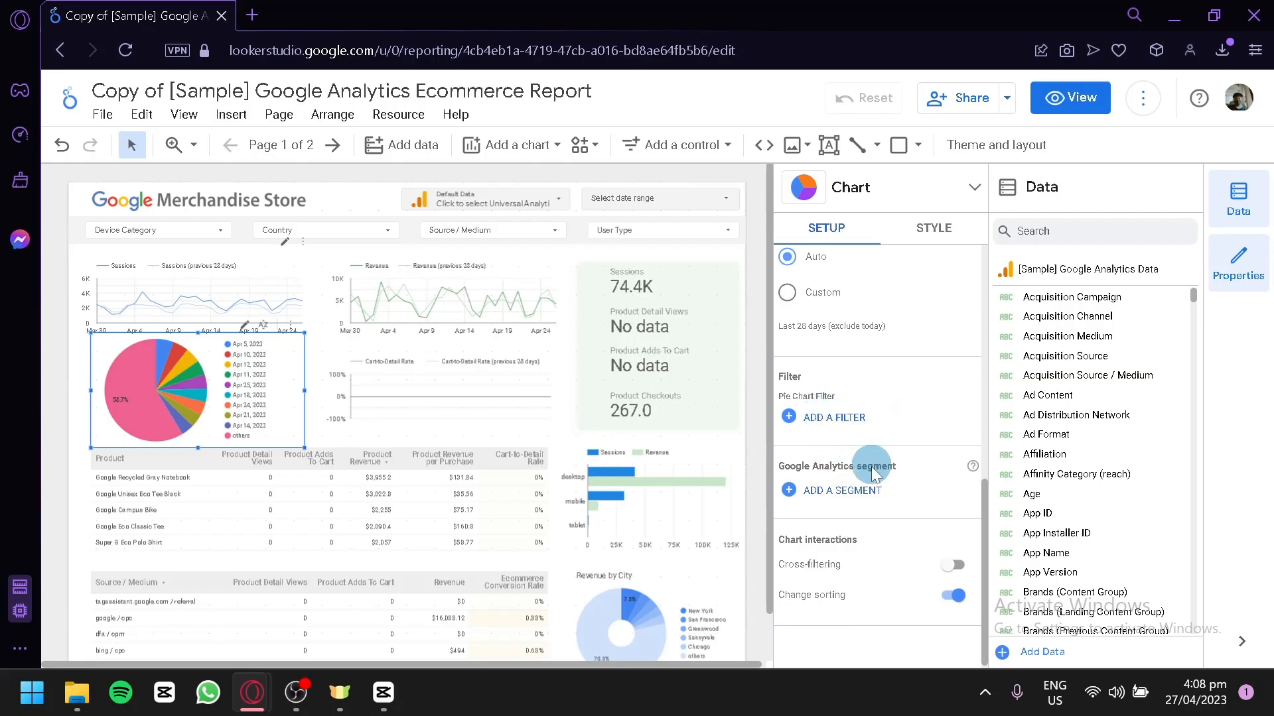
pyautogui.scroll(-1, 903, 557)
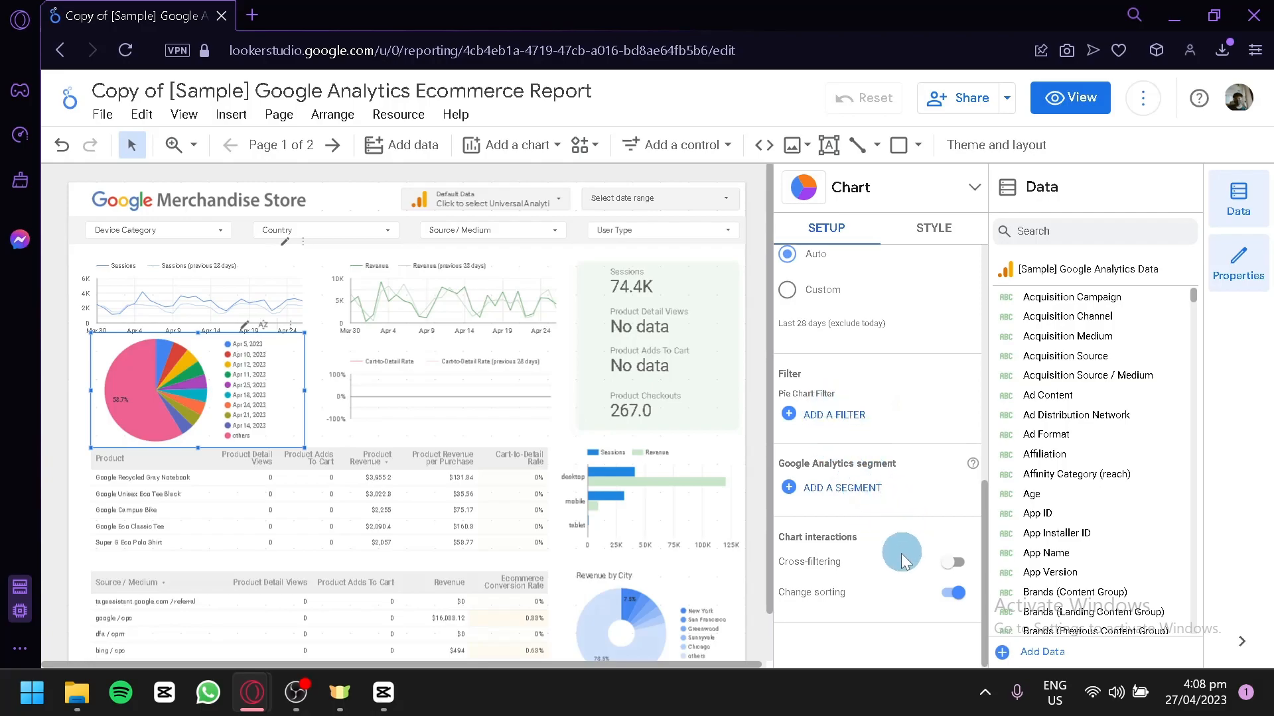
pyautogui.click(950, 565)
# Step: Color the pie chart by dimension values and enlarge its hole to nearly the maximum, leaving a thin ring
pyautogui.scroll(4, 881, 597)
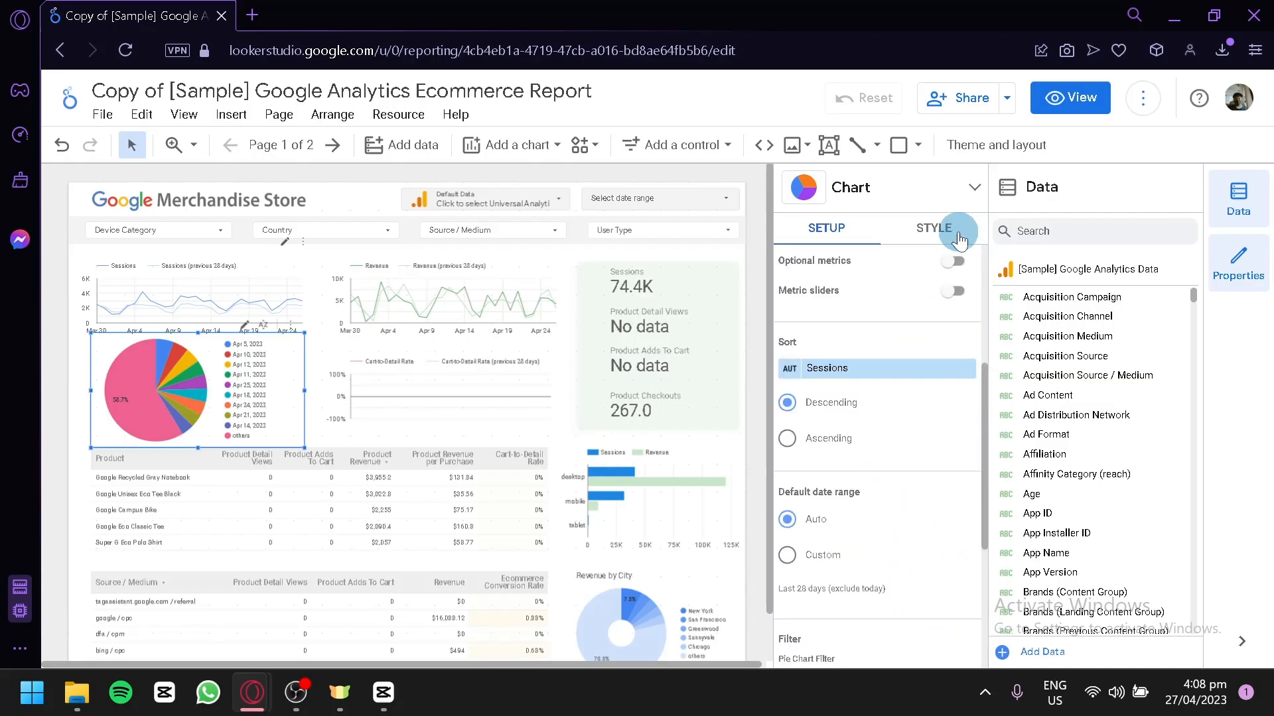
pyautogui.click(954, 237)
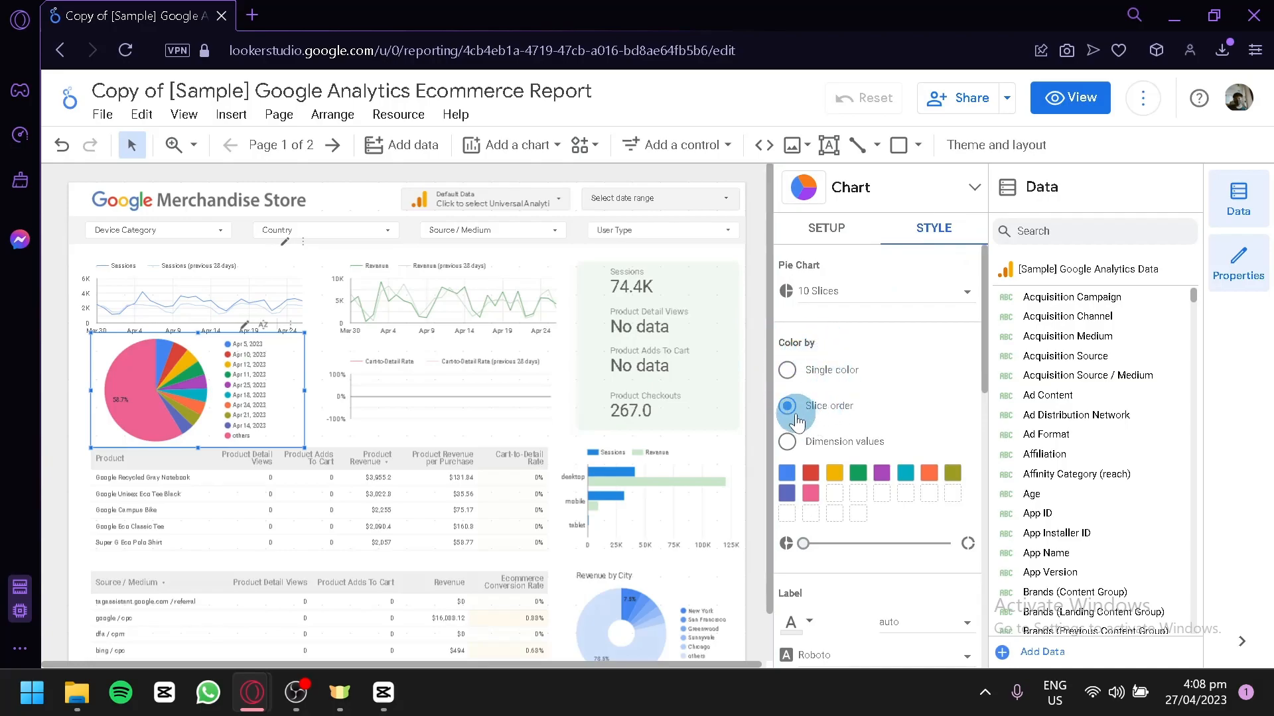
pyautogui.click(795, 445)
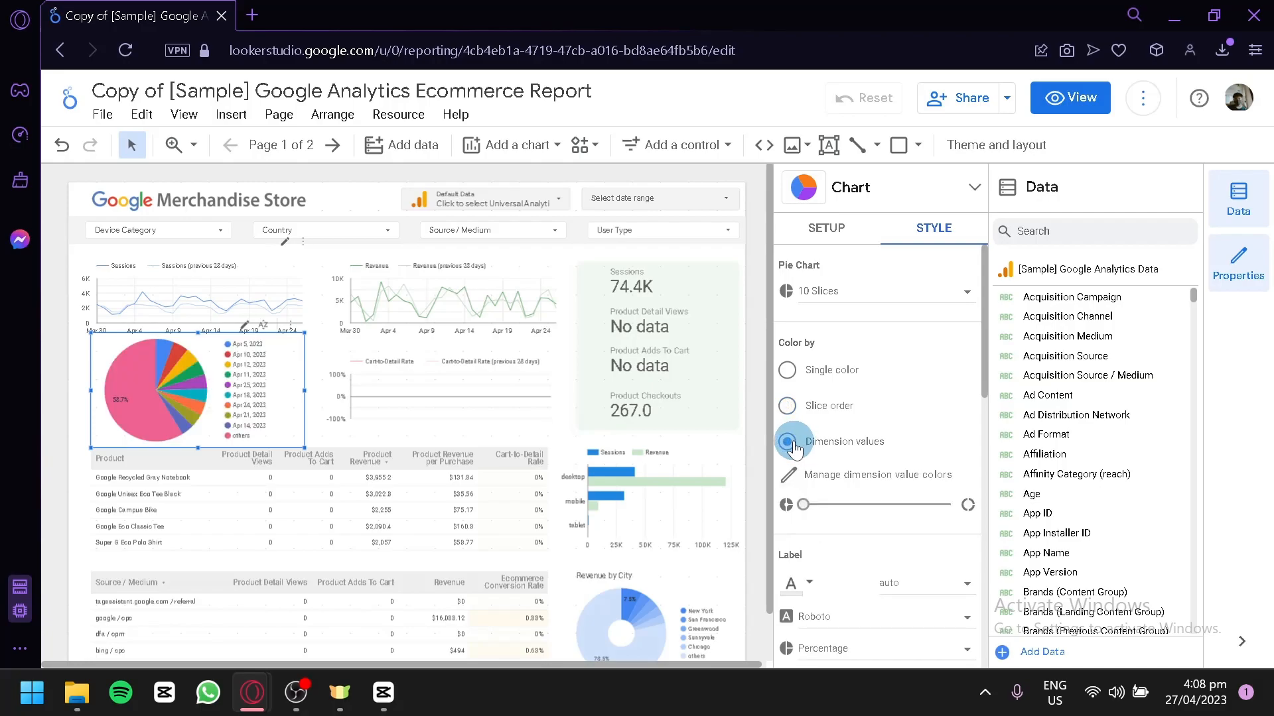
pyautogui.moveTo(810, 505); pyautogui.dragTo(962, 506)
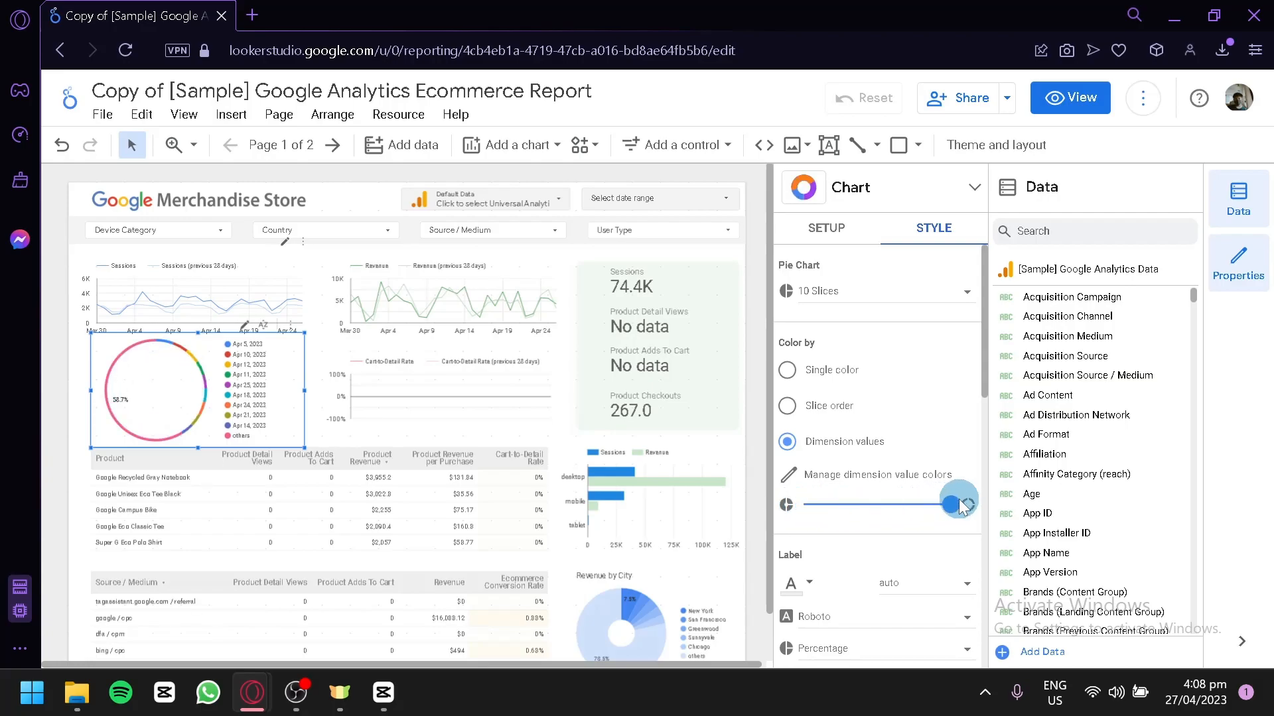
# Step: Review the pie chart's slice count options and its label, legend, background, border and chart header styling
pyautogui.click(821, 294)
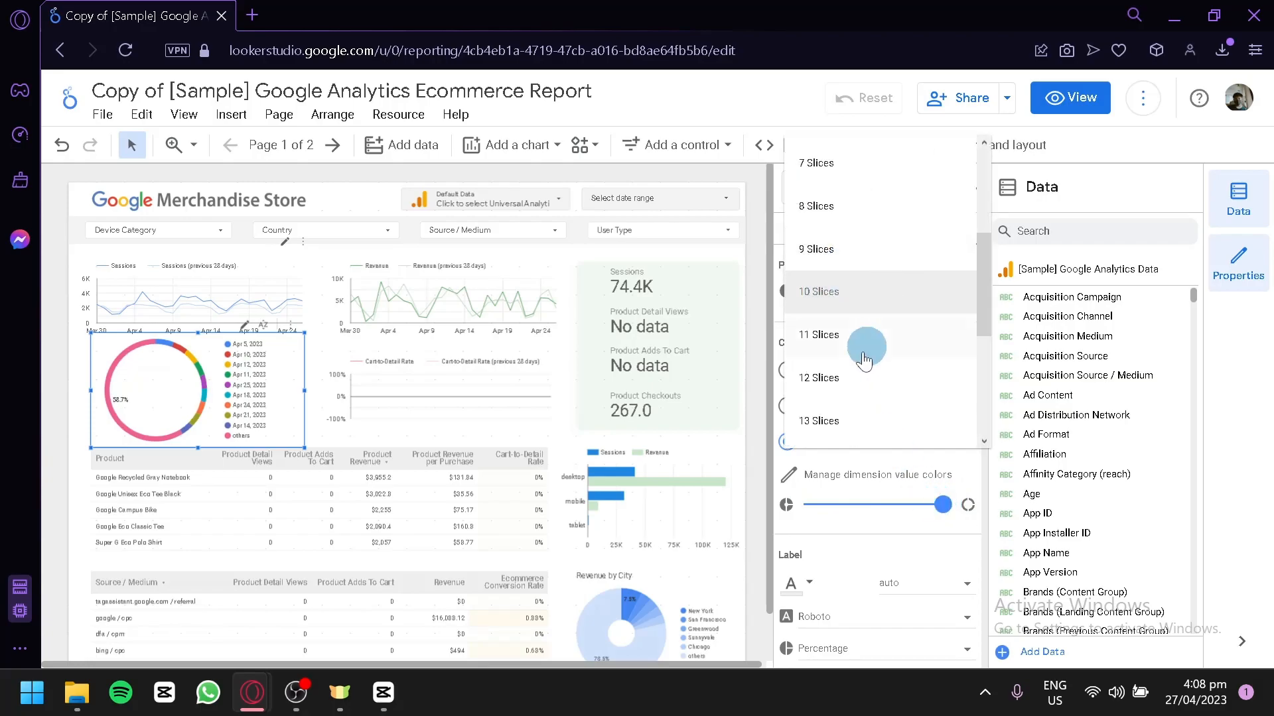
pyautogui.scroll(-5, 884, 213)
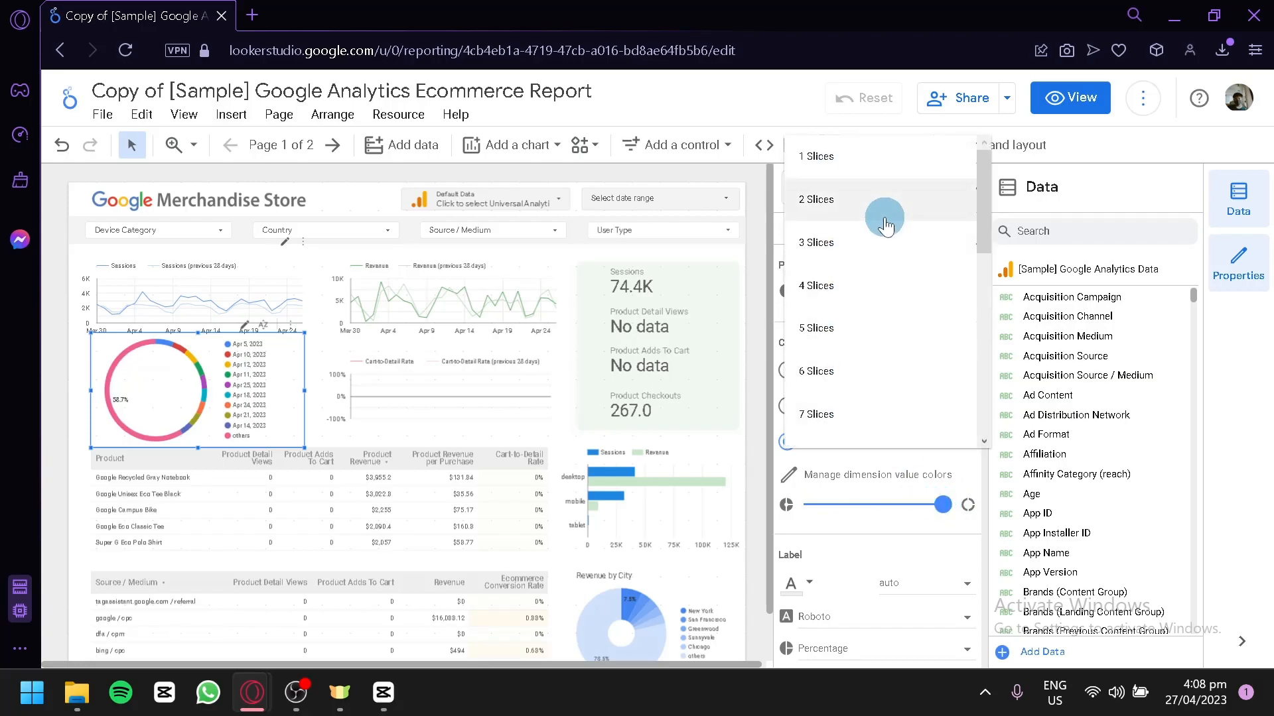
pyautogui.click(889, 540)
pyautogui.scroll(-4, 890, 504)
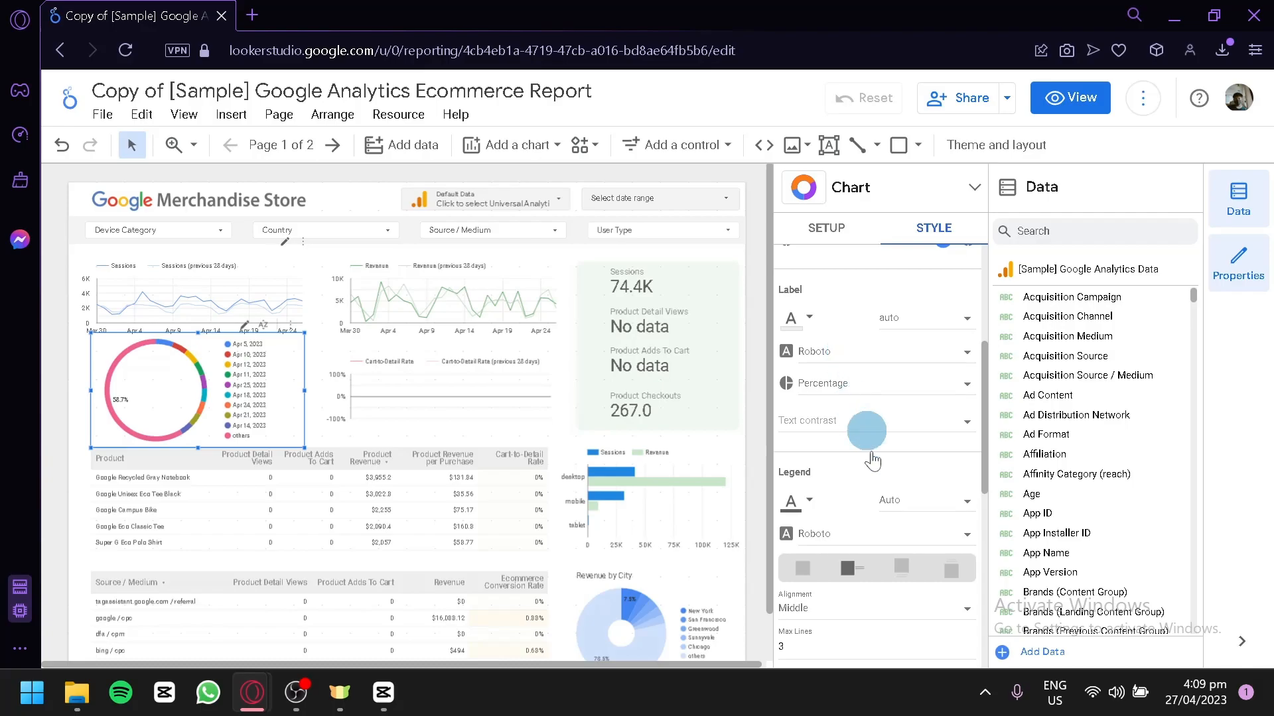
pyautogui.scroll(-5, 863, 498)
pyautogui.scroll(2, 882, 507)
pyautogui.scroll(-3, 868, 492)
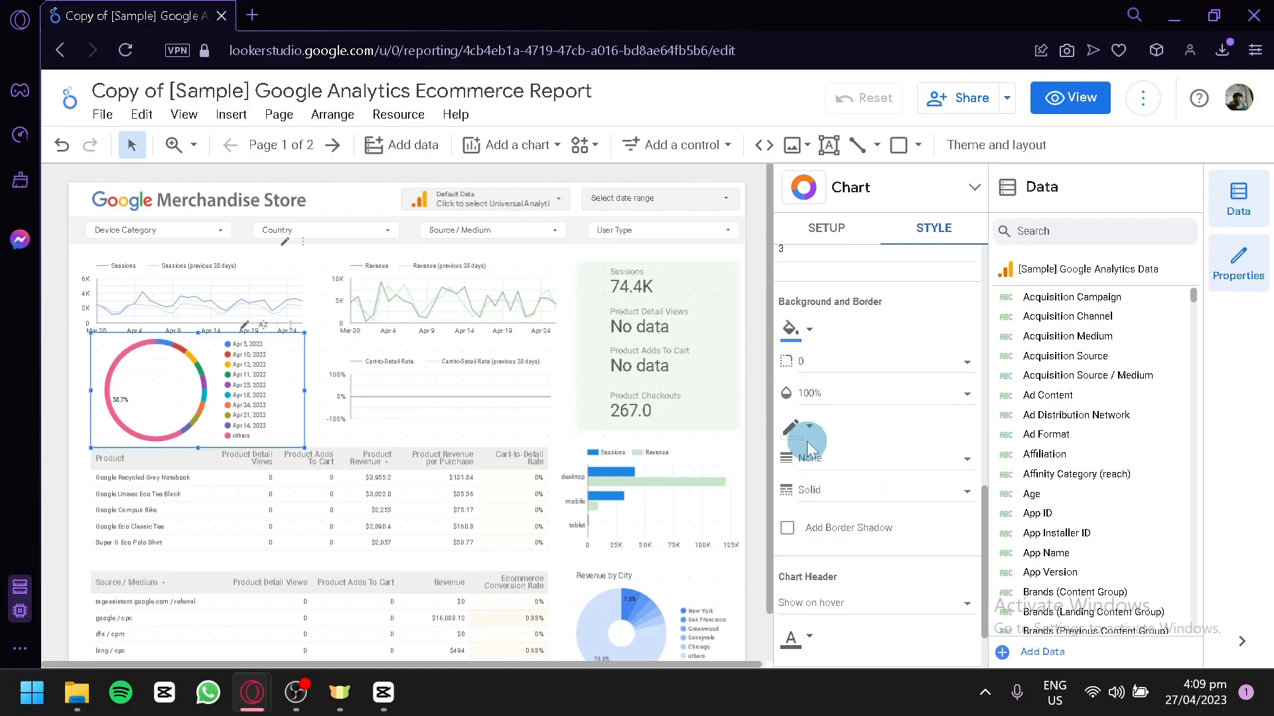
pyautogui.scroll(8, 893, 364)
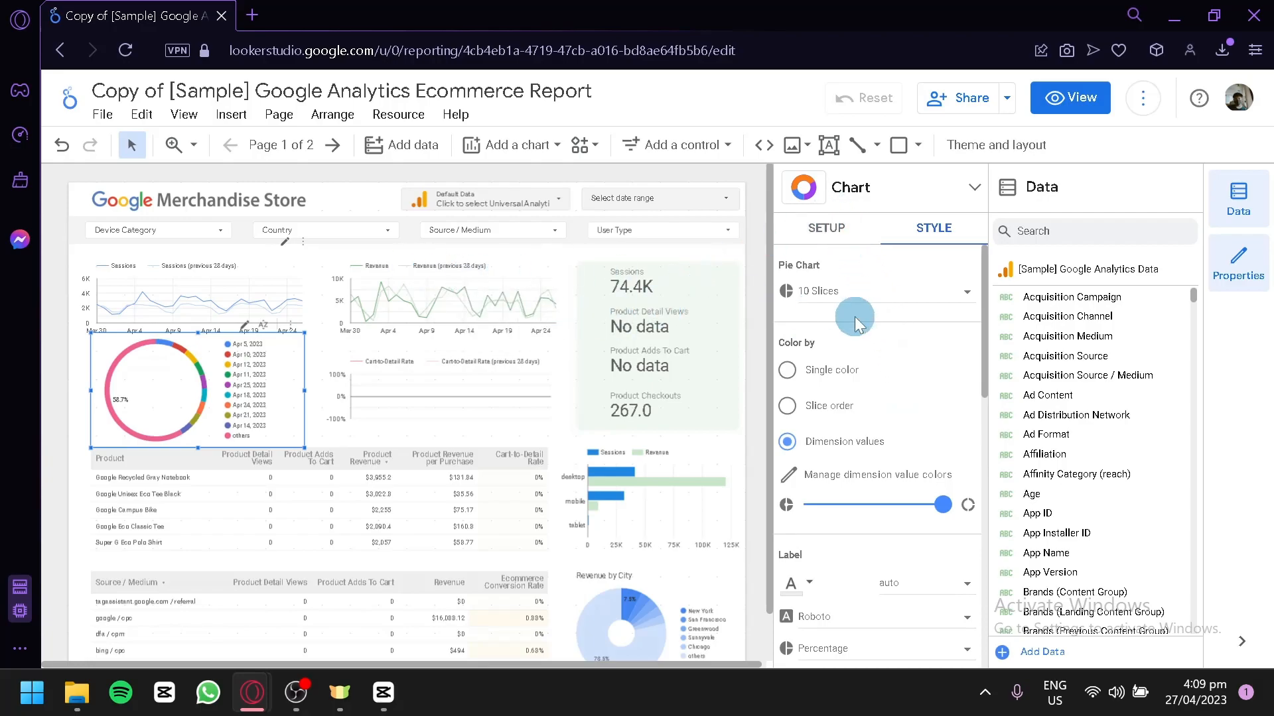
# Step: Examine the Revenue time series chart's setup and the fields available in the [Sample] Google Analytics Data source
pyautogui.click(360, 310)
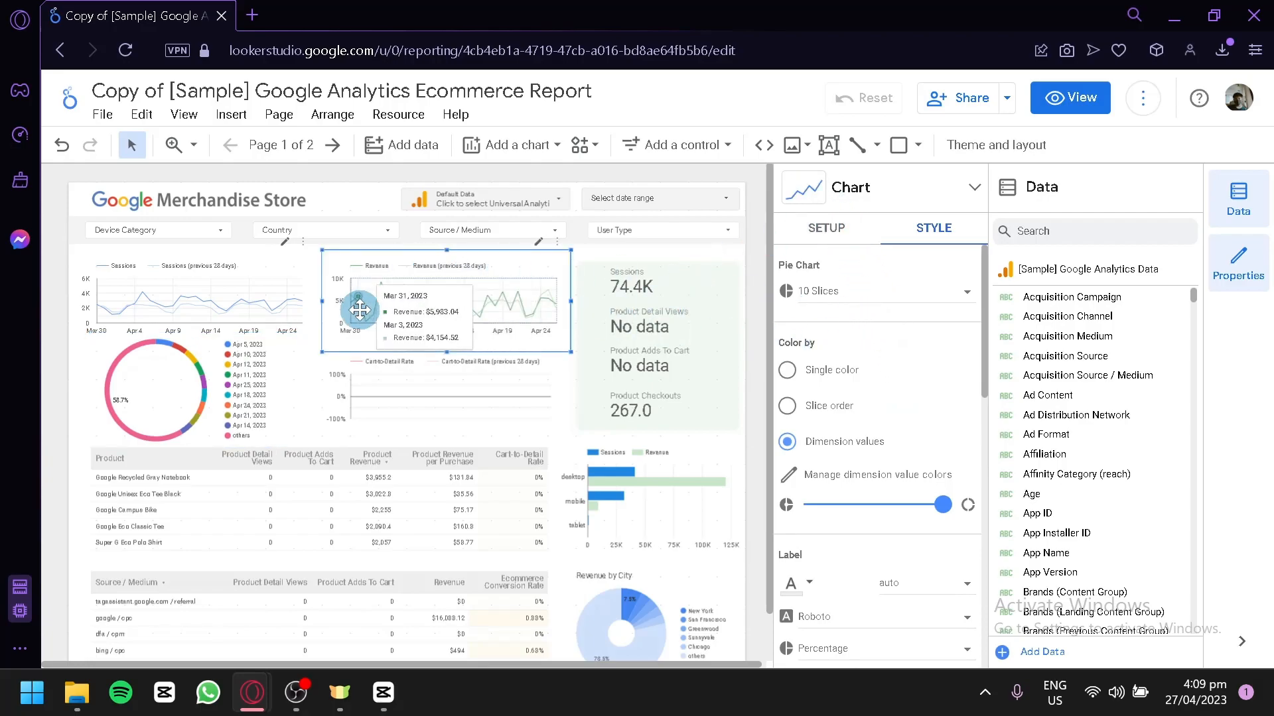
pyautogui.click(811, 232)
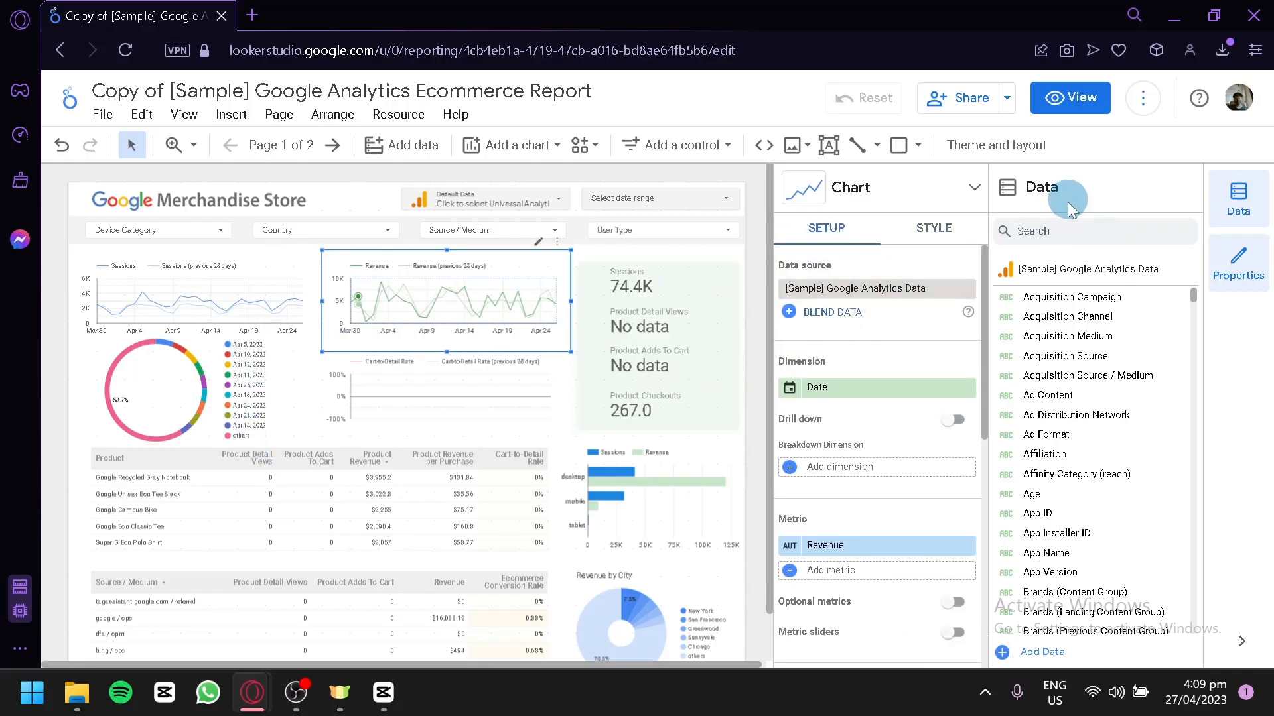
pyautogui.scroll(-6, 1113, 325)
pyautogui.scroll(6, 1114, 330)
pyautogui.moveTo(1184, 309); pyautogui.dragTo(1176, 317)
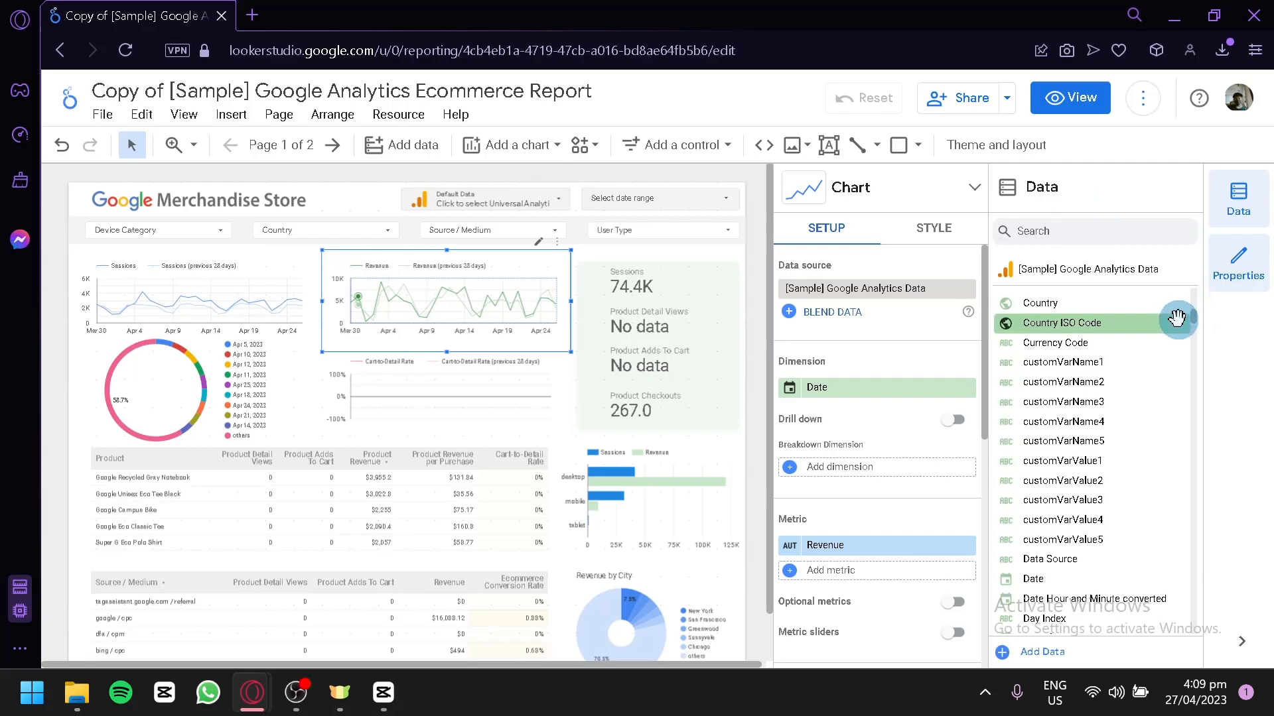
pyautogui.scroll(5, 1174, 319)
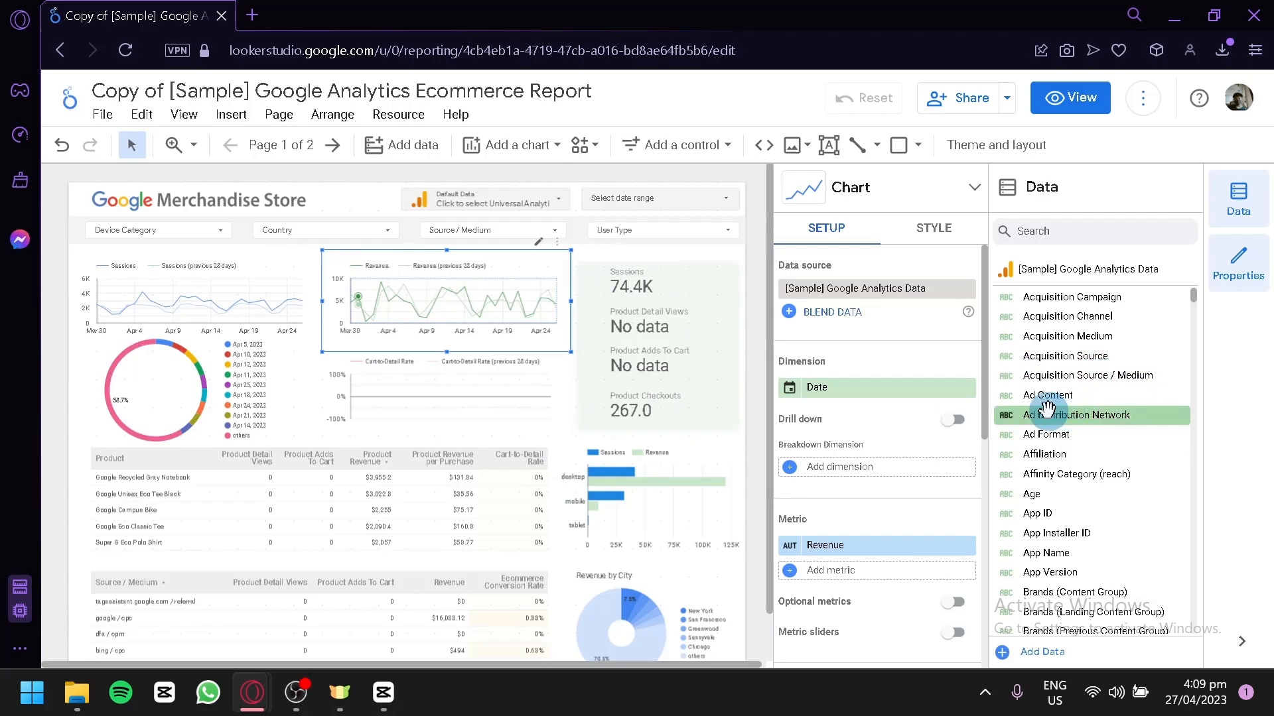
pyautogui.scroll(-8, 1141, 372)
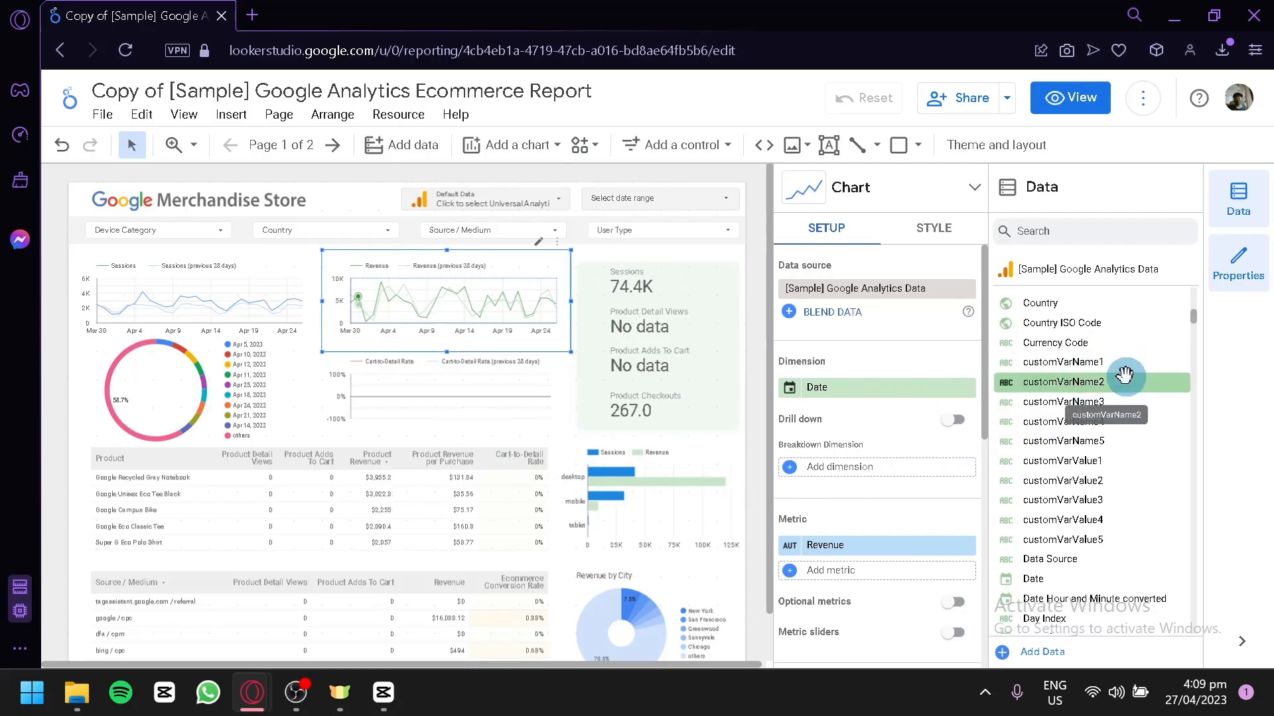
pyautogui.scroll(-6, 1124, 374)
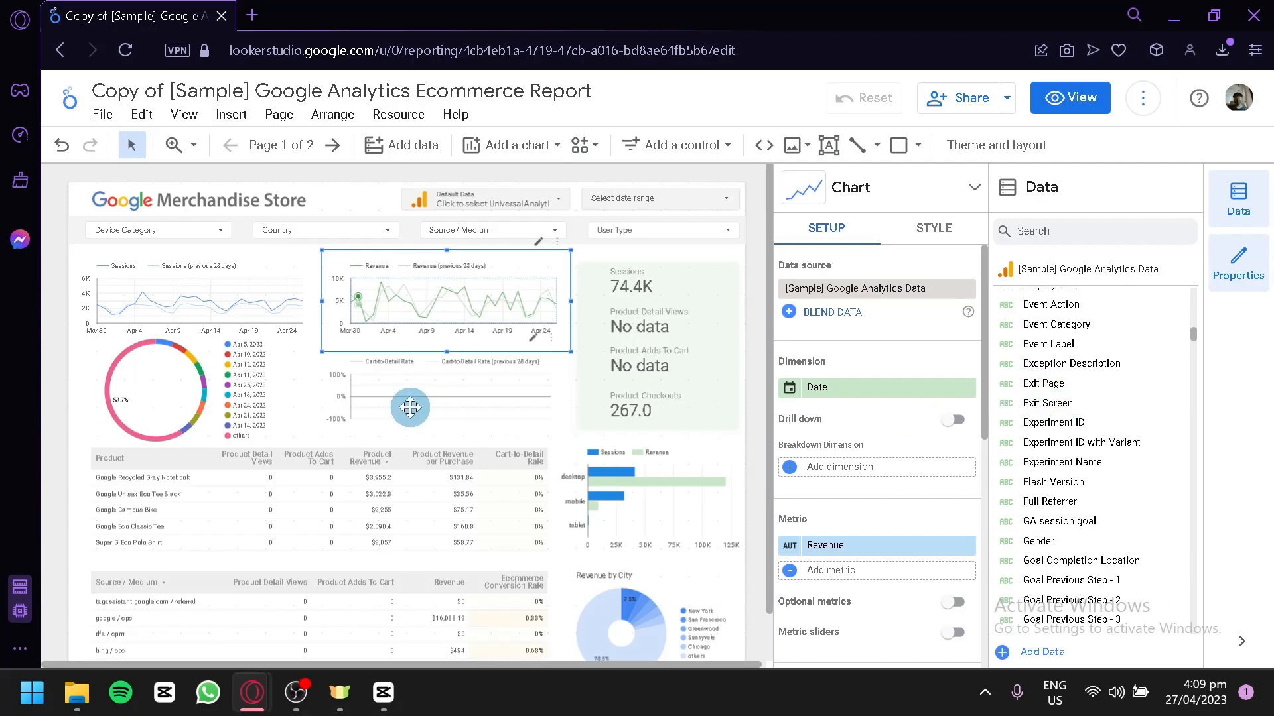
pyautogui.scroll(-1, 410, 406)
pyautogui.scroll(1, 631, 398)
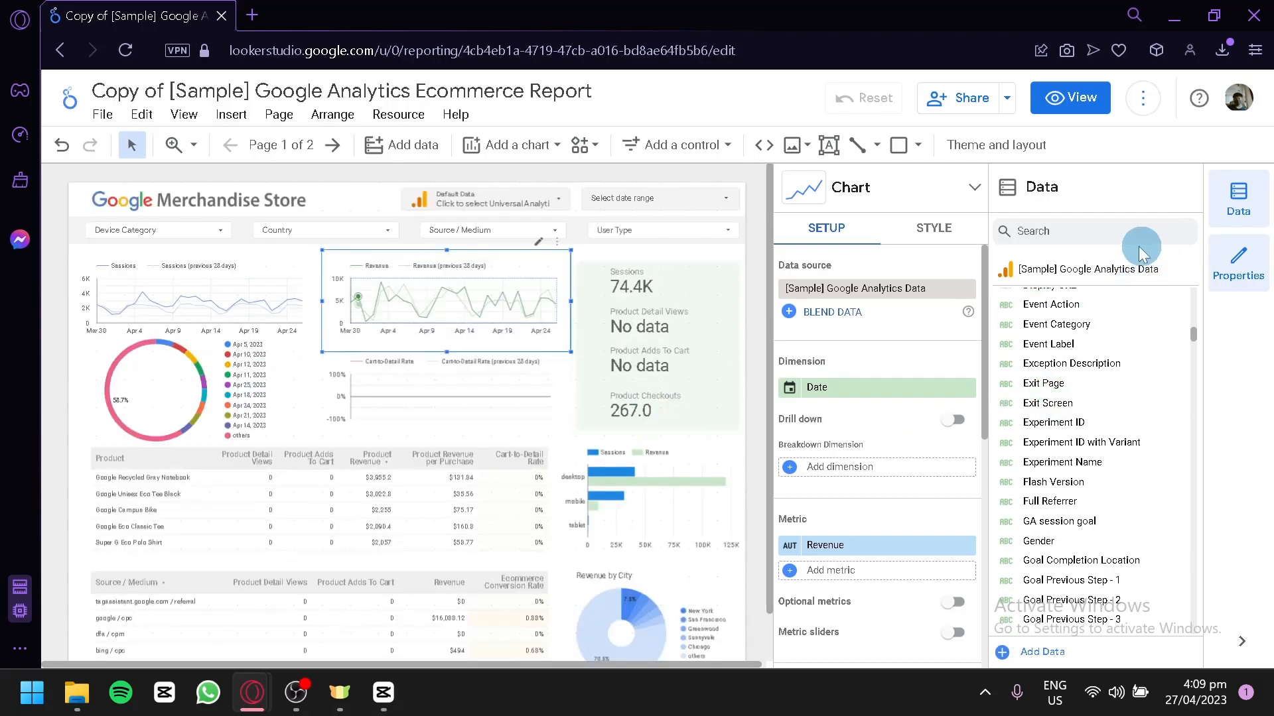
pyautogui.click(1116, 232)
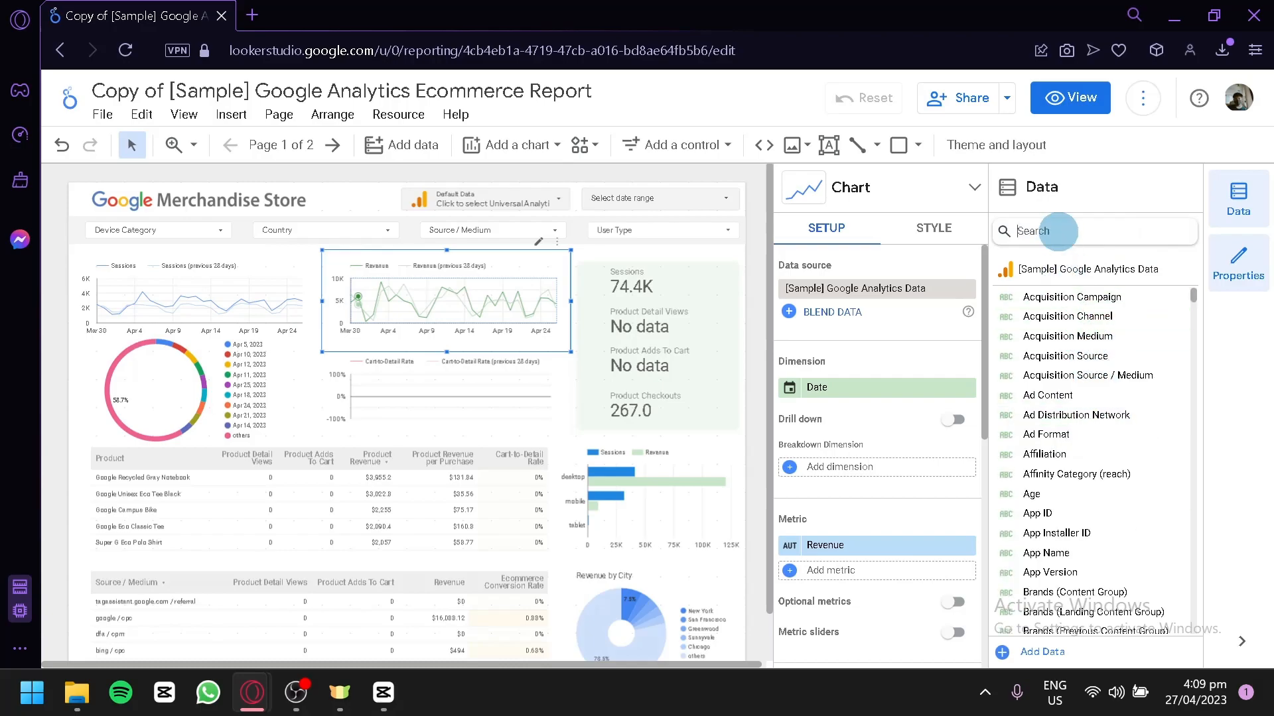
pyautogui.click(1058, 416)
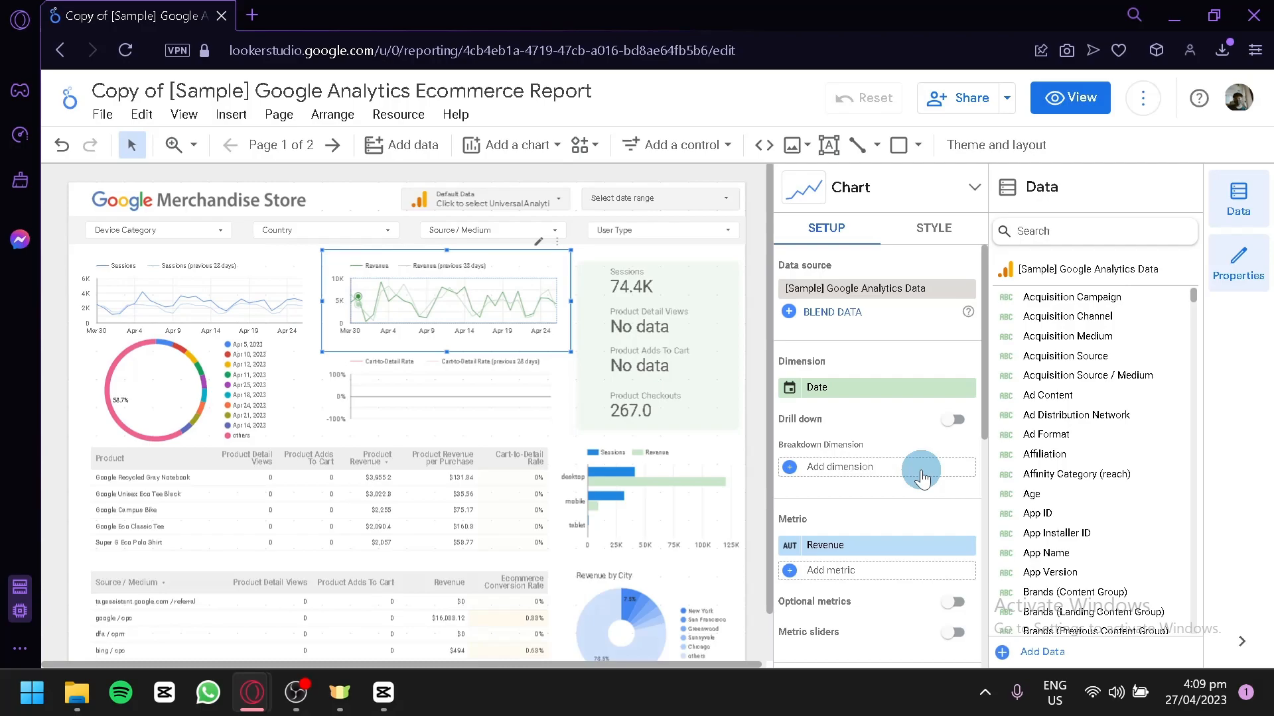
# Step: Hide both the available data fields and the chart properties so the report canvas gets the full width
pyautogui.click(1240, 199)
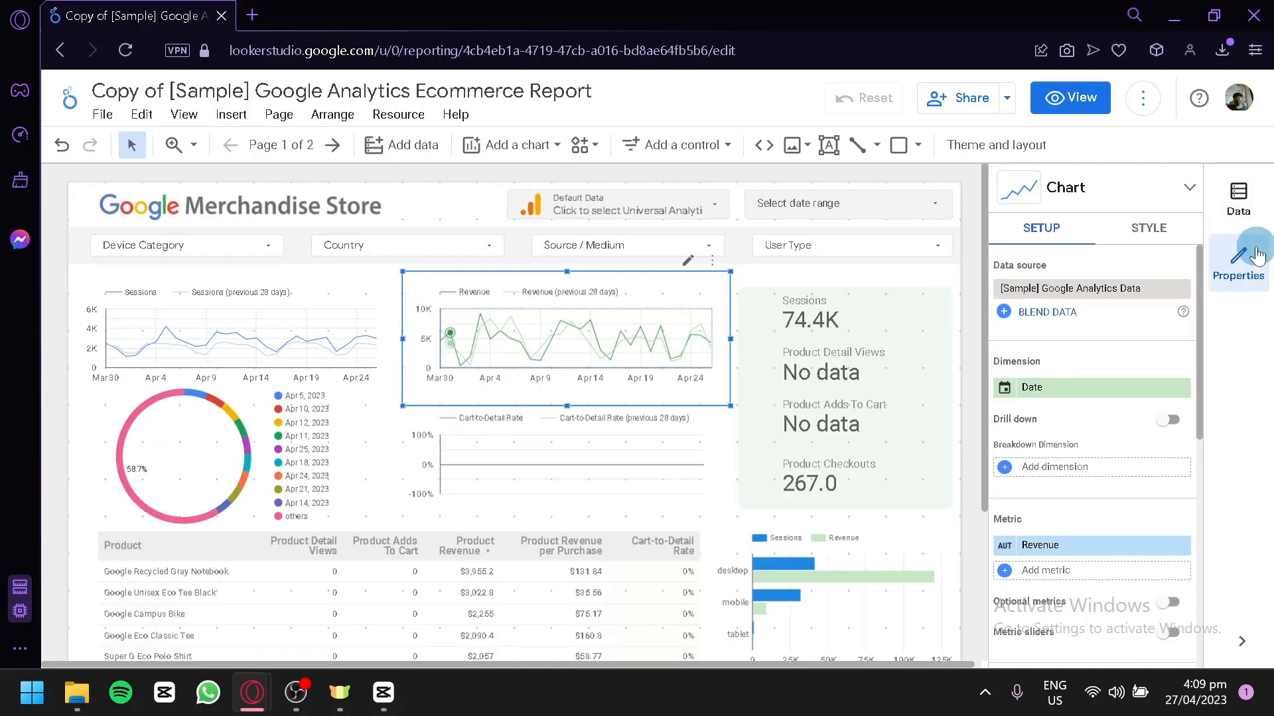
pyautogui.click(1246, 264)
pyautogui.click(1246, 264)
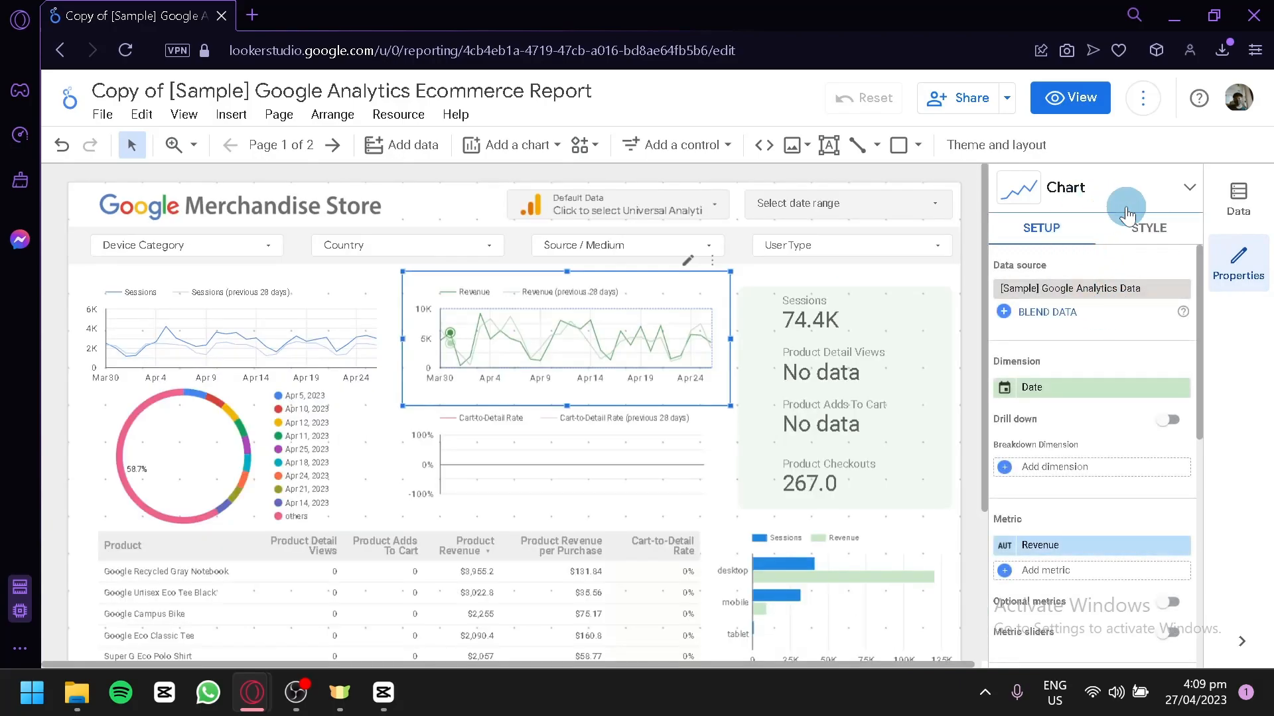
pyautogui.click(1238, 203)
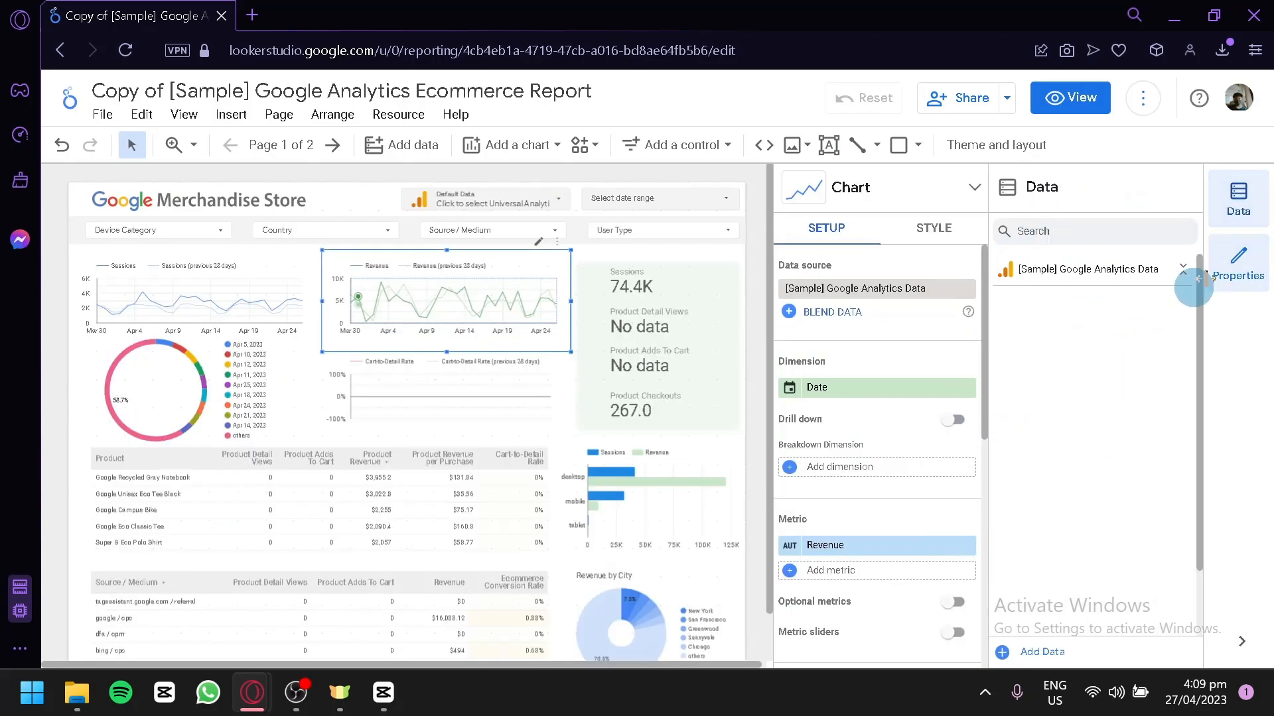
pyautogui.click(1235, 236)
pyautogui.click(1237, 262)
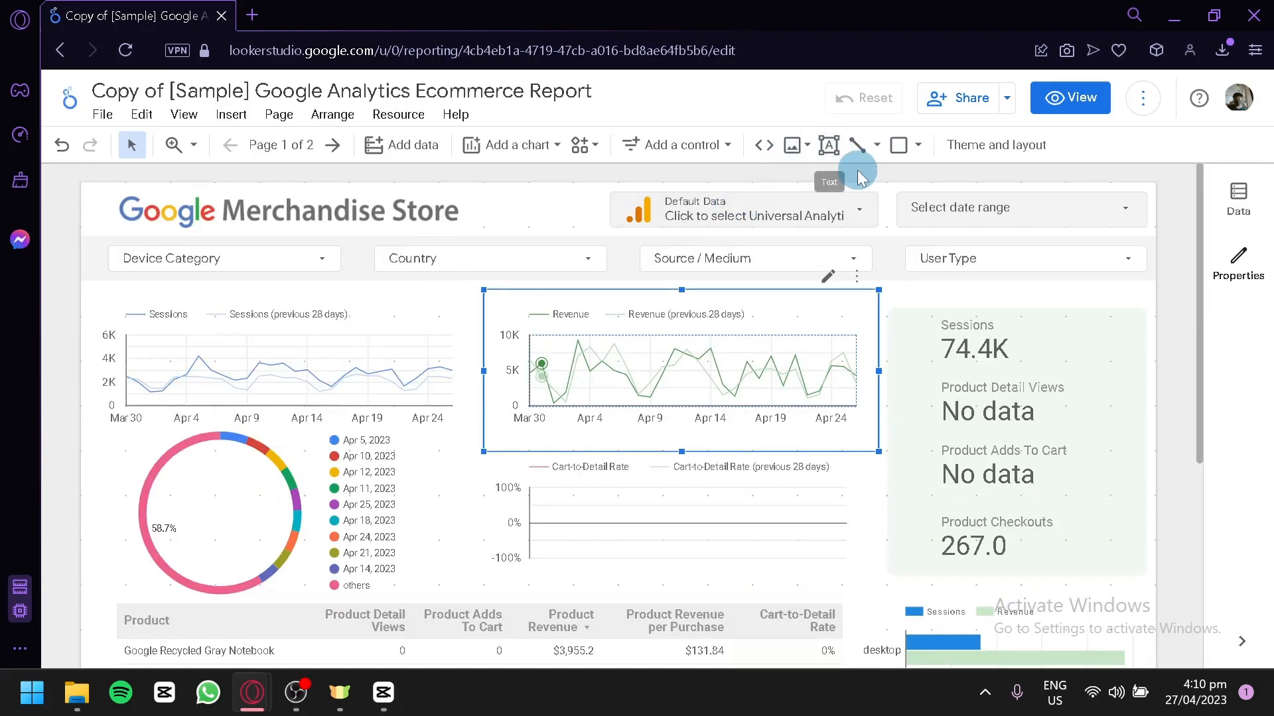
# Step: Preview the report as a viewer sees it, then return to editing it
pyautogui.click(1068, 98)
pyautogui.scroll(-5, 644, 335)
pyautogui.scroll(5, 853, 319)
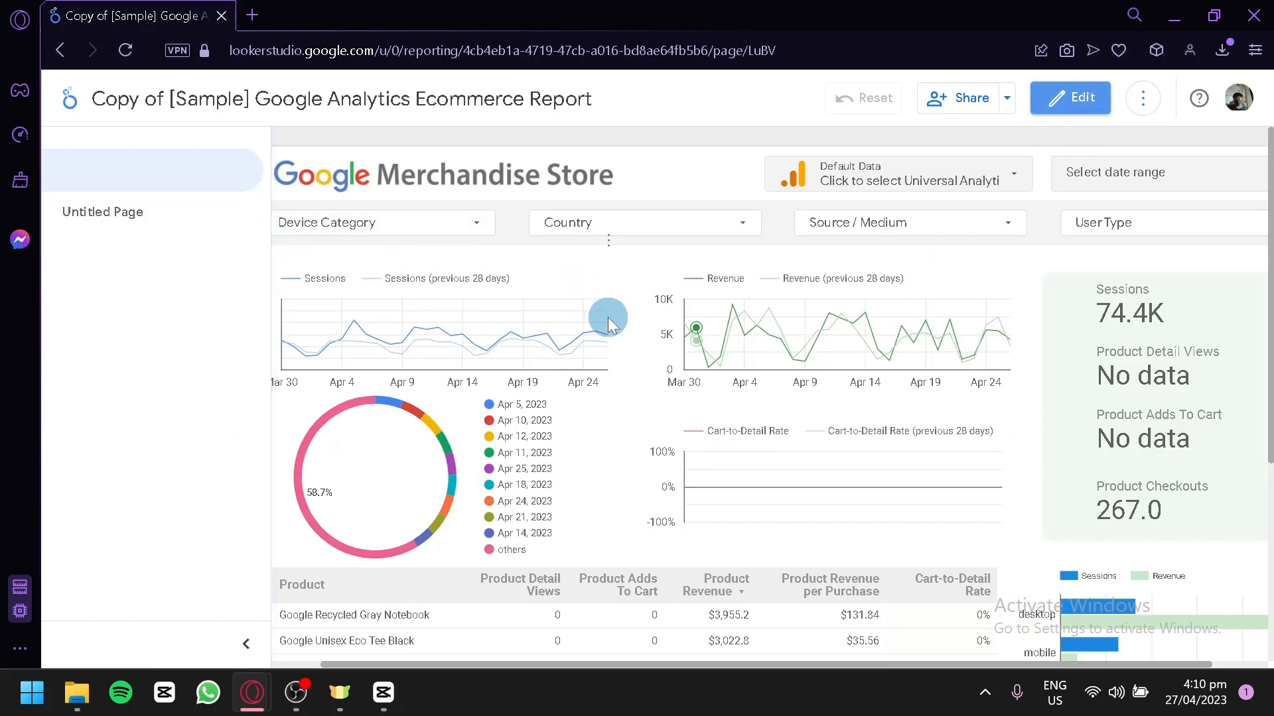
pyautogui.click(1059, 105)
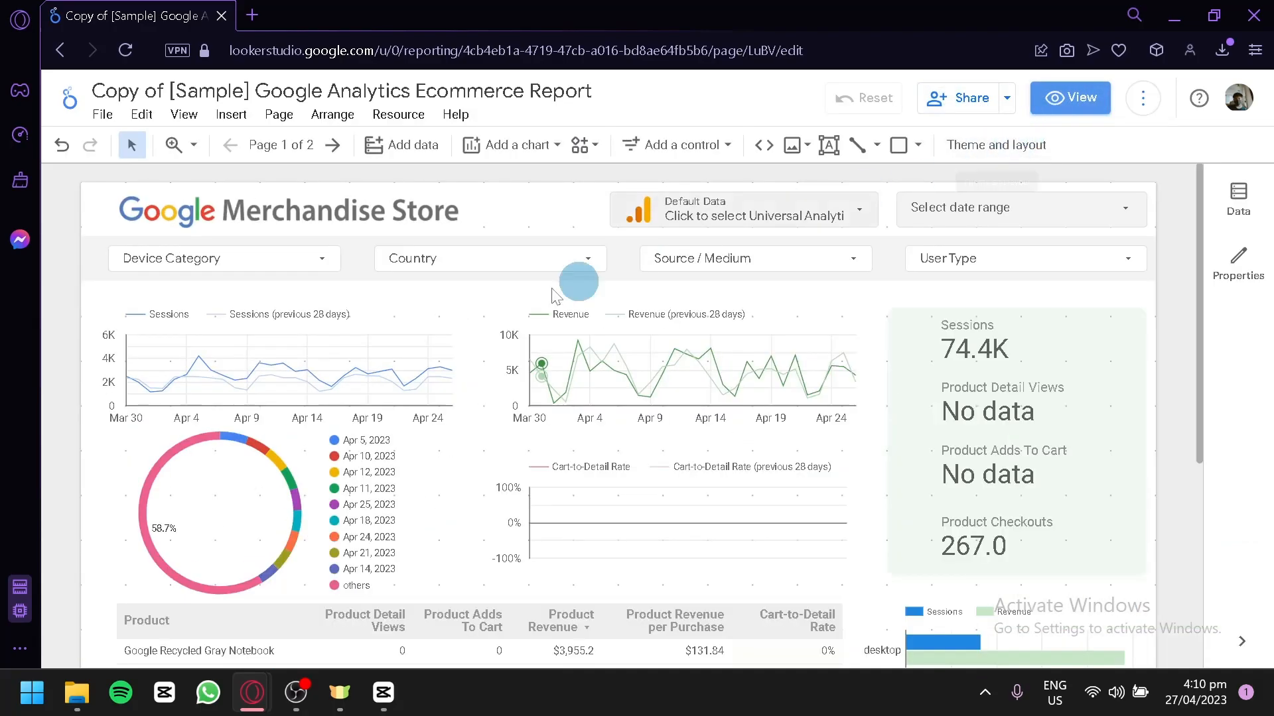
pyautogui.click(494, 369)
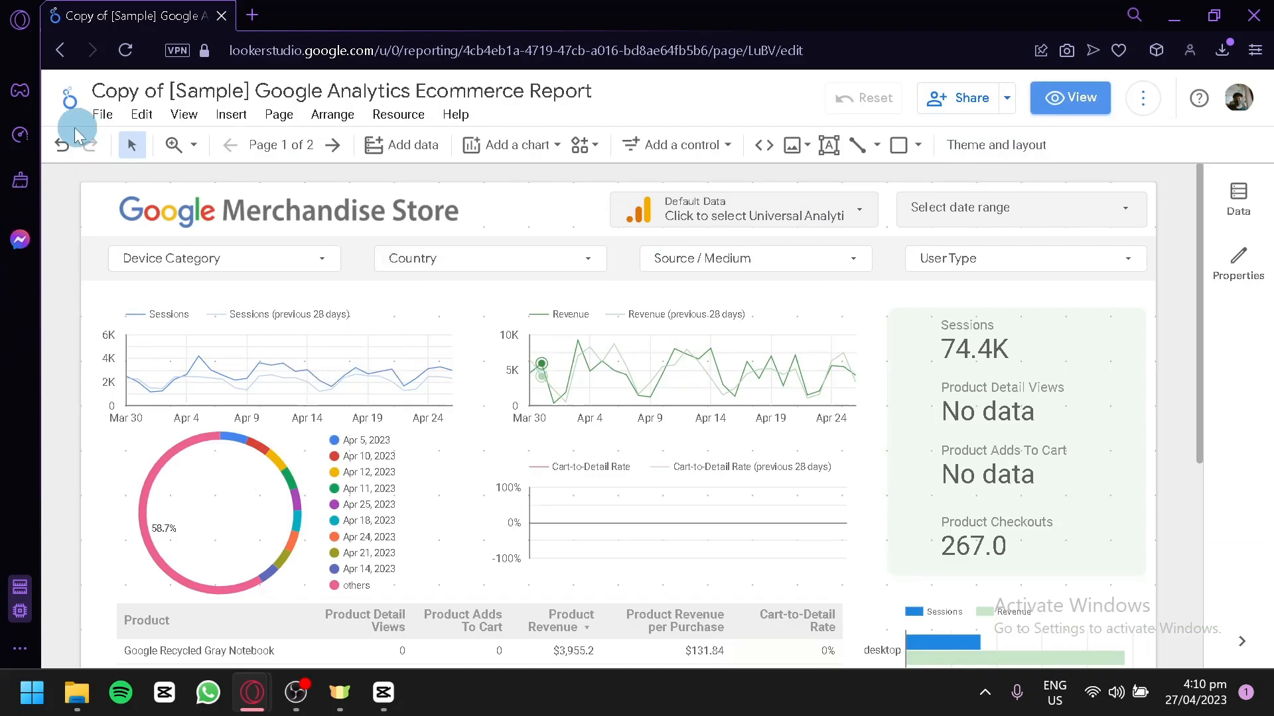
# Step: Leave the report, start a new data source and look through the available connectors
pyautogui.click(68, 106)
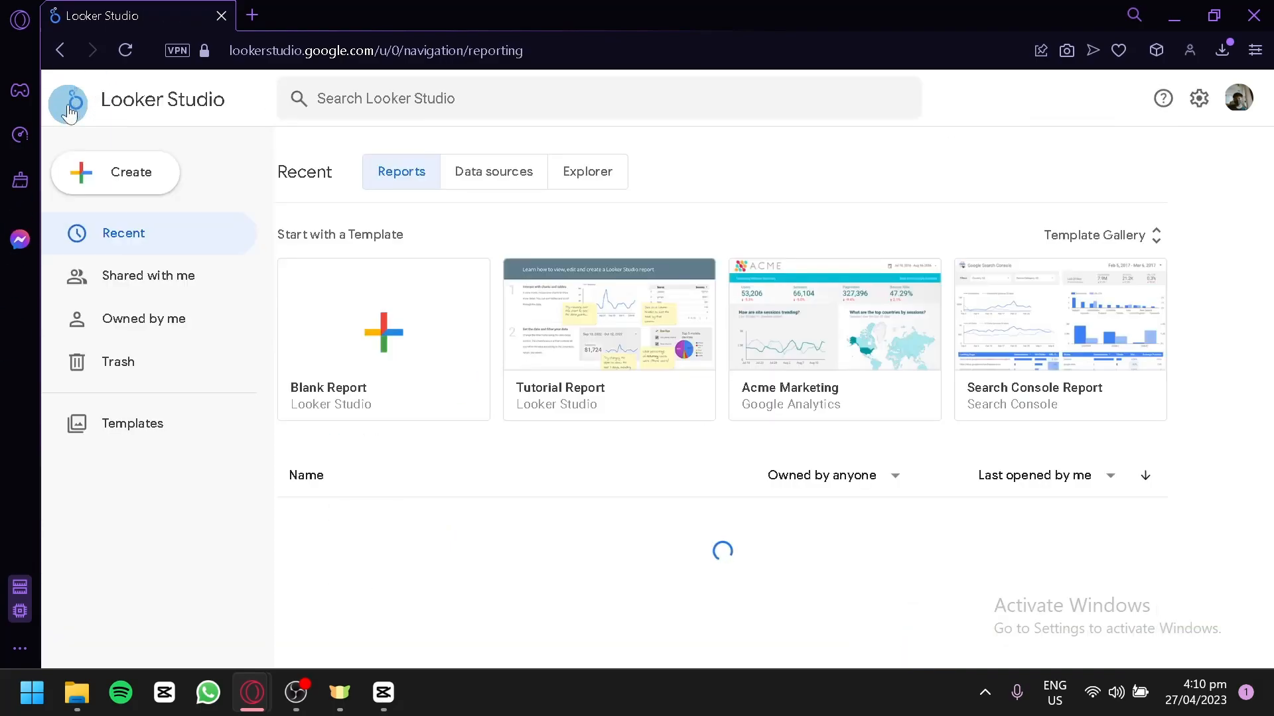
pyautogui.click(89, 174)
pyautogui.click(123, 260)
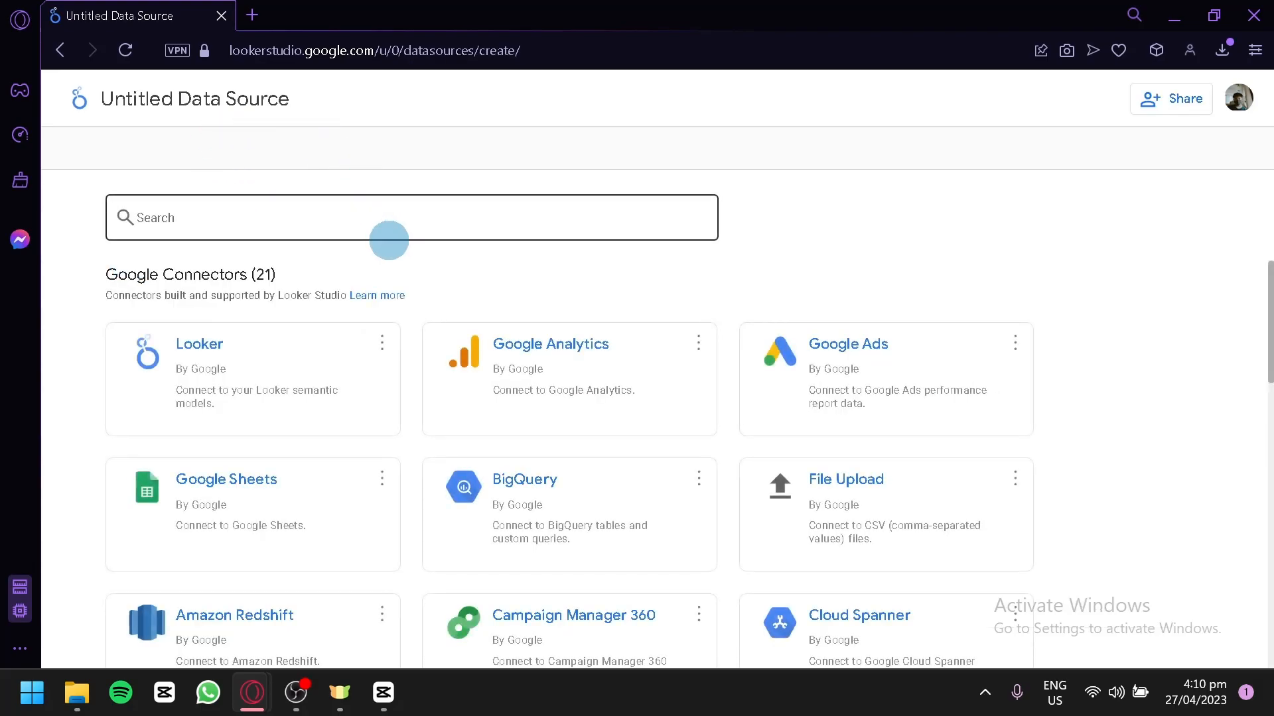
pyautogui.scroll(-10, 736, 318)
pyautogui.scroll(10, 440, 412)
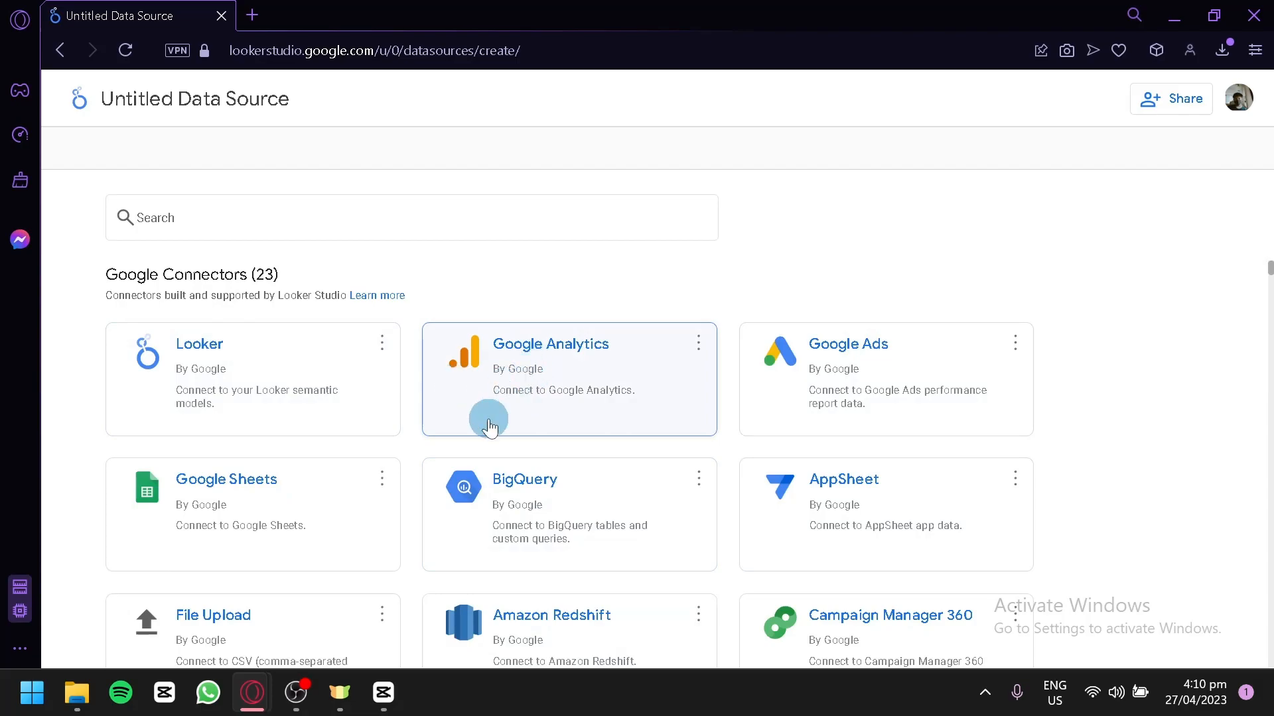
pyautogui.scroll(-14, 490, 425)
pyautogui.scroll(-4, 682, 456)
pyautogui.scroll(18, 677, 460)
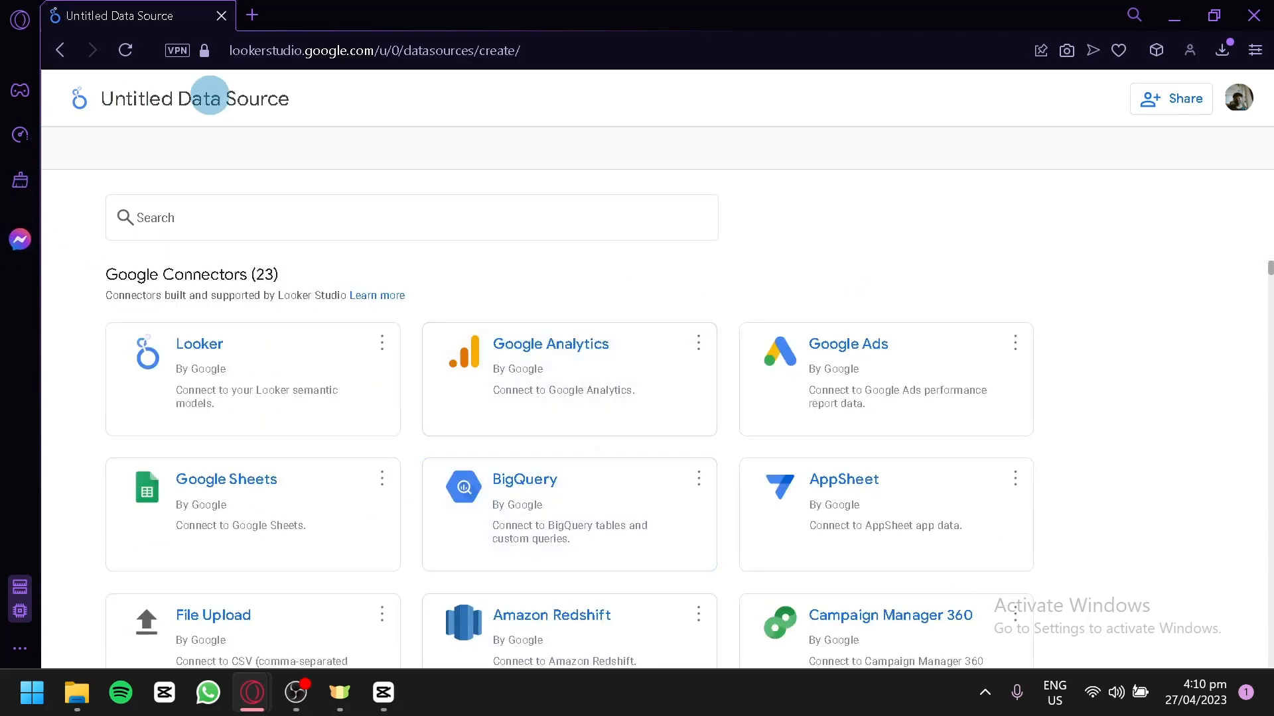
# Step: Leave the untitled data source and create an explorer based on the [Sample] World Population Data source
pyautogui.click(82, 108)
pyautogui.click(80, 174)
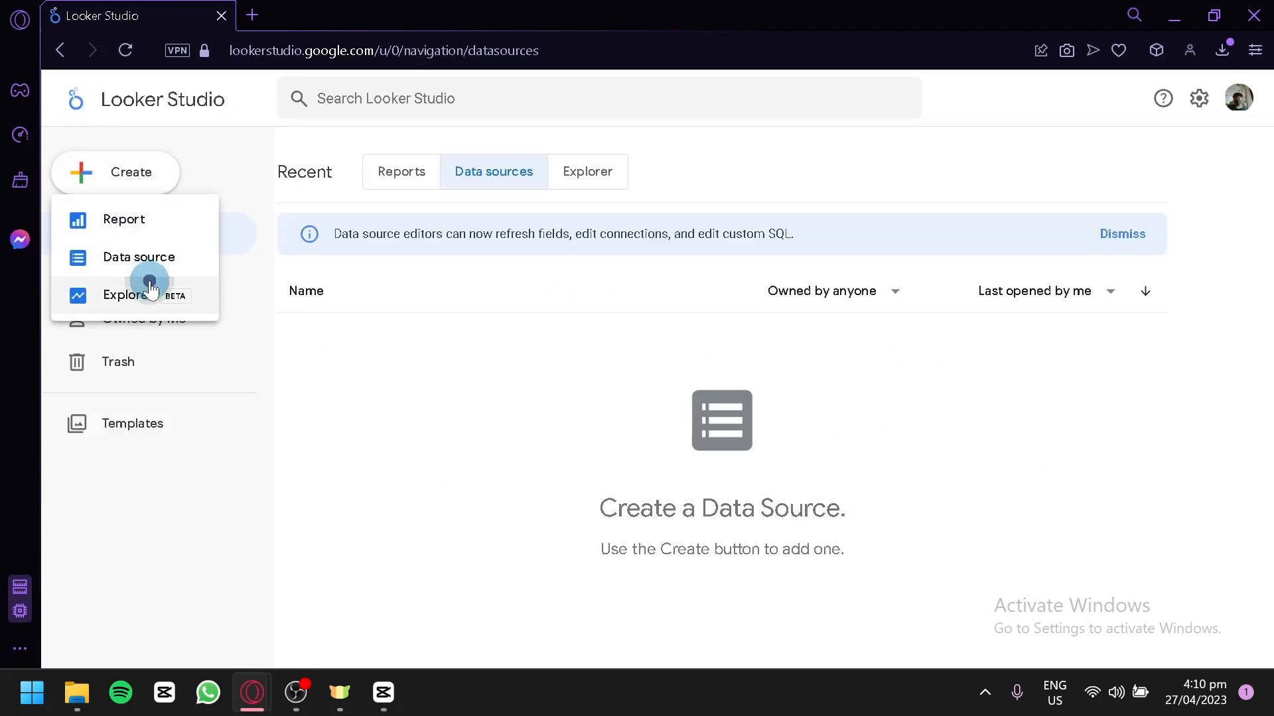
pyautogui.click(150, 285)
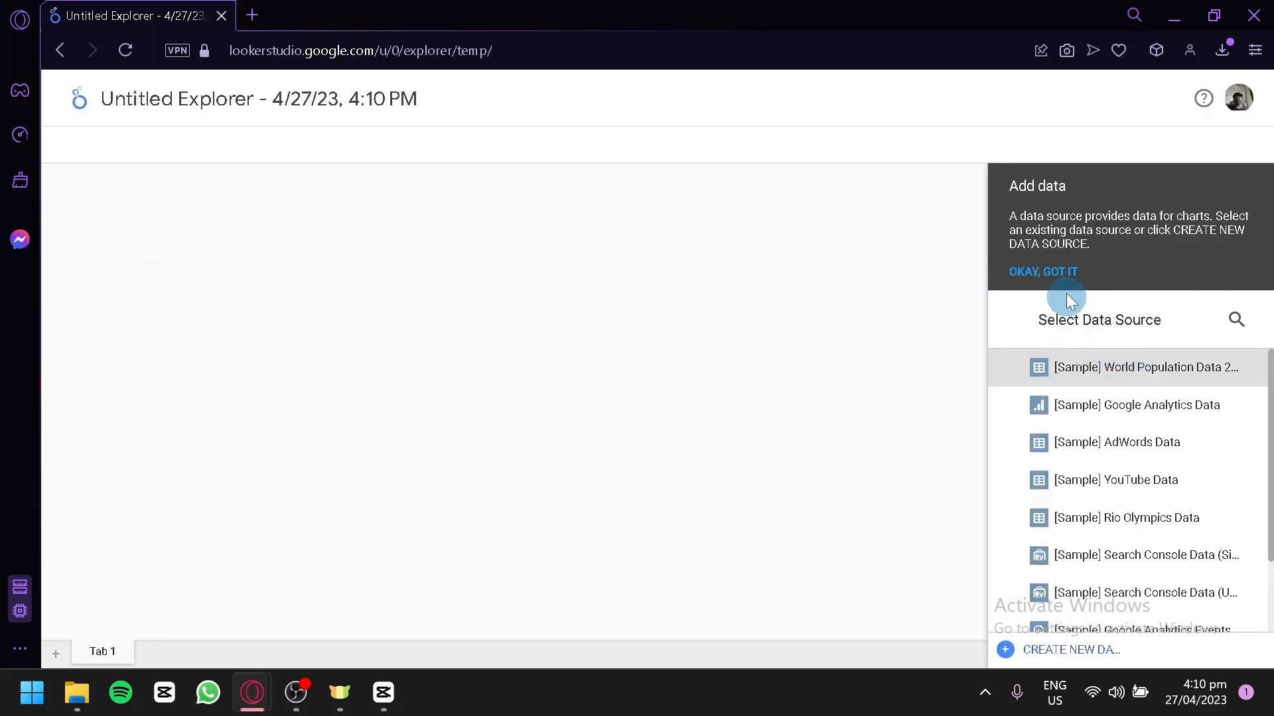
pyautogui.click(1131, 367)
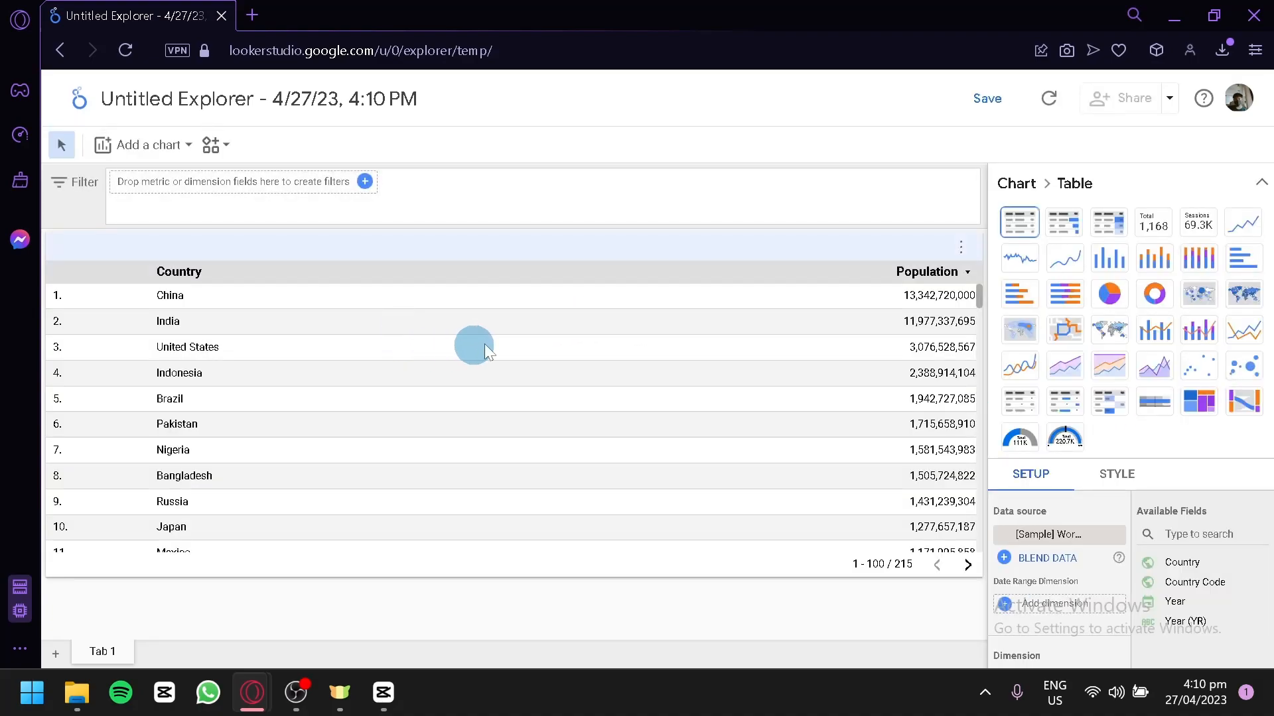
# Step: Look through the explorer's country population table, then discard the unsaved explorer and return to the home page
pyautogui.scroll(-10, 479, 345)
pyautogui.scroll(9, 491, 347)
pyautogui.scroll(-12, 491, 348)
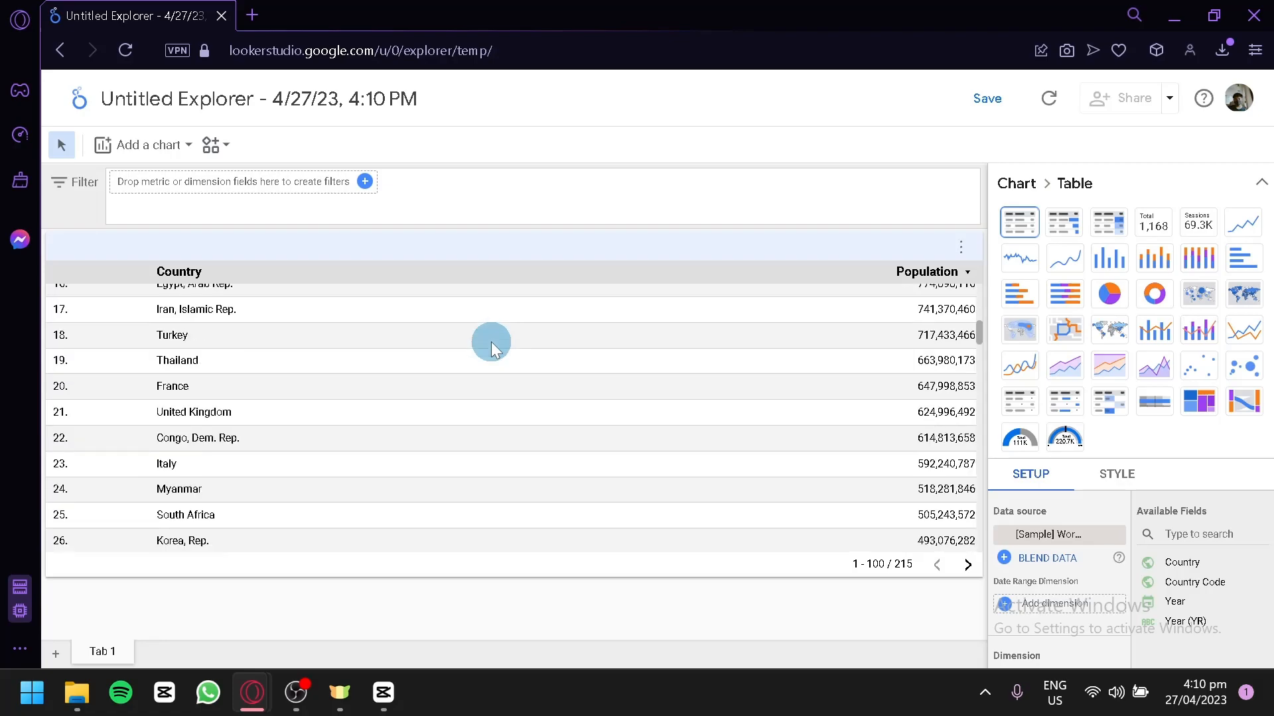
pyautogui.scroll(-12, 491, 341)
pyautogui.scroll(10, 773, 293)
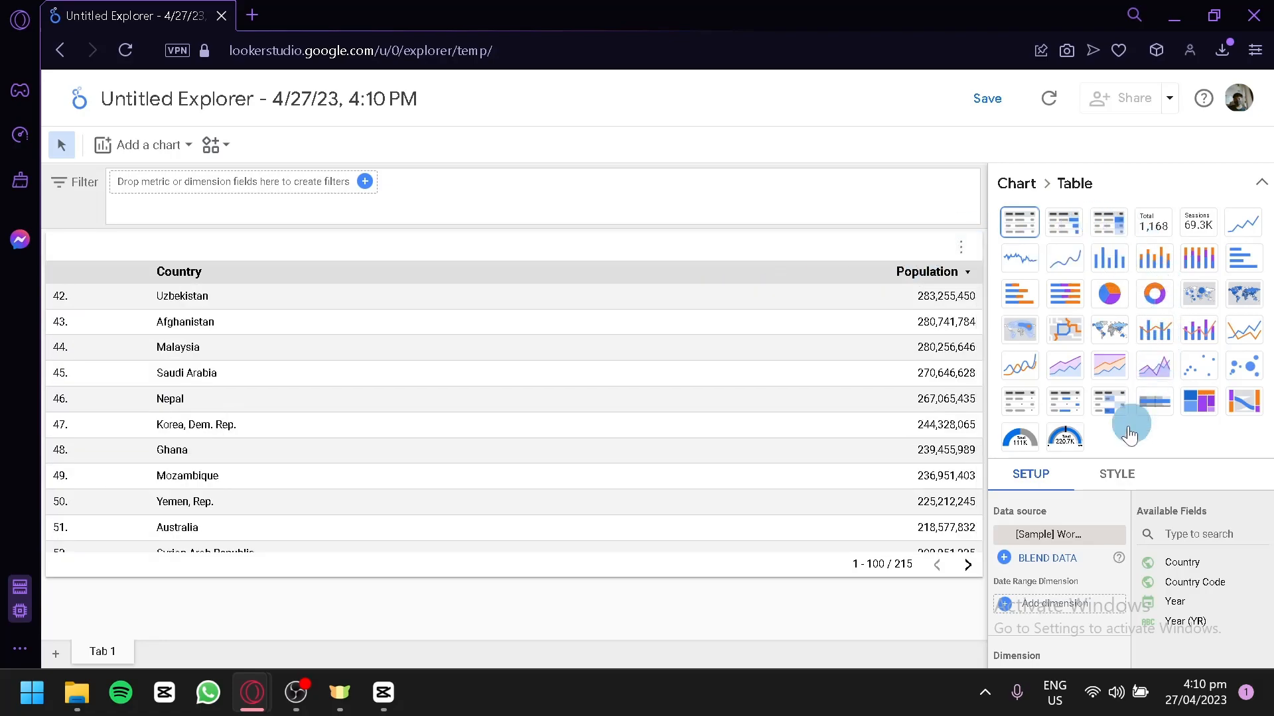
pyautogui.click(72, 86)
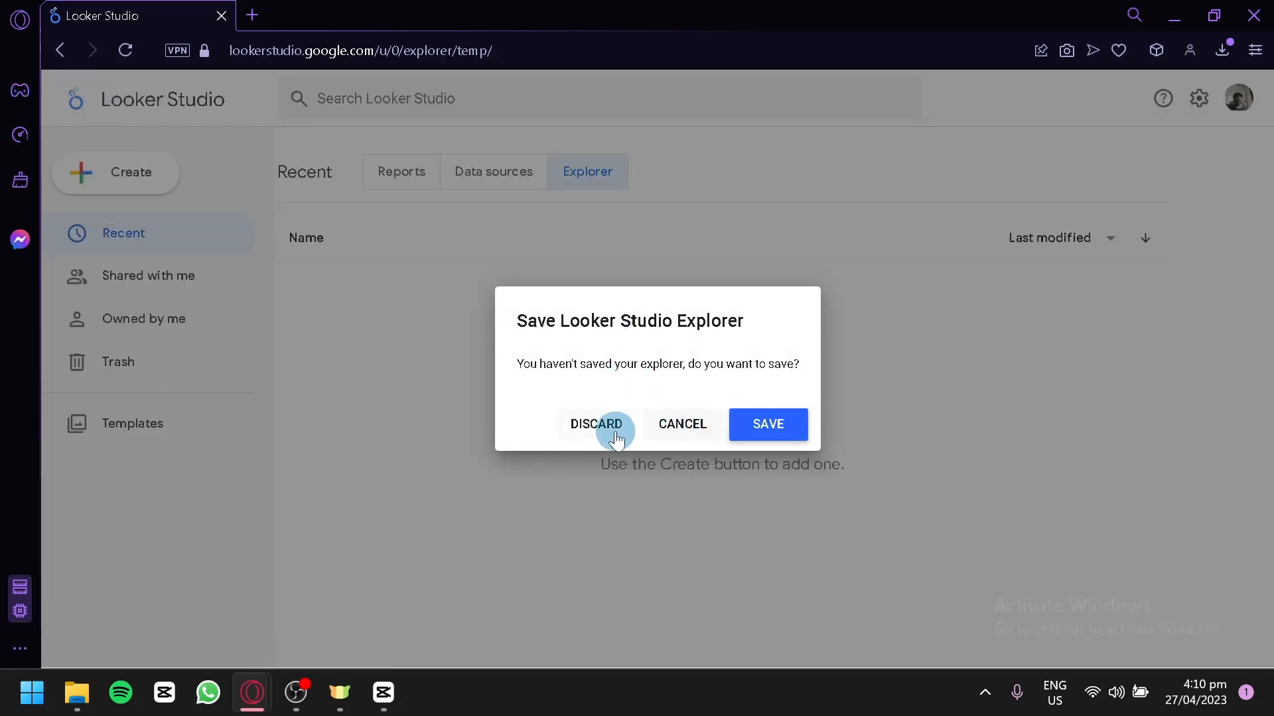
pyautogui.click(590, 428)
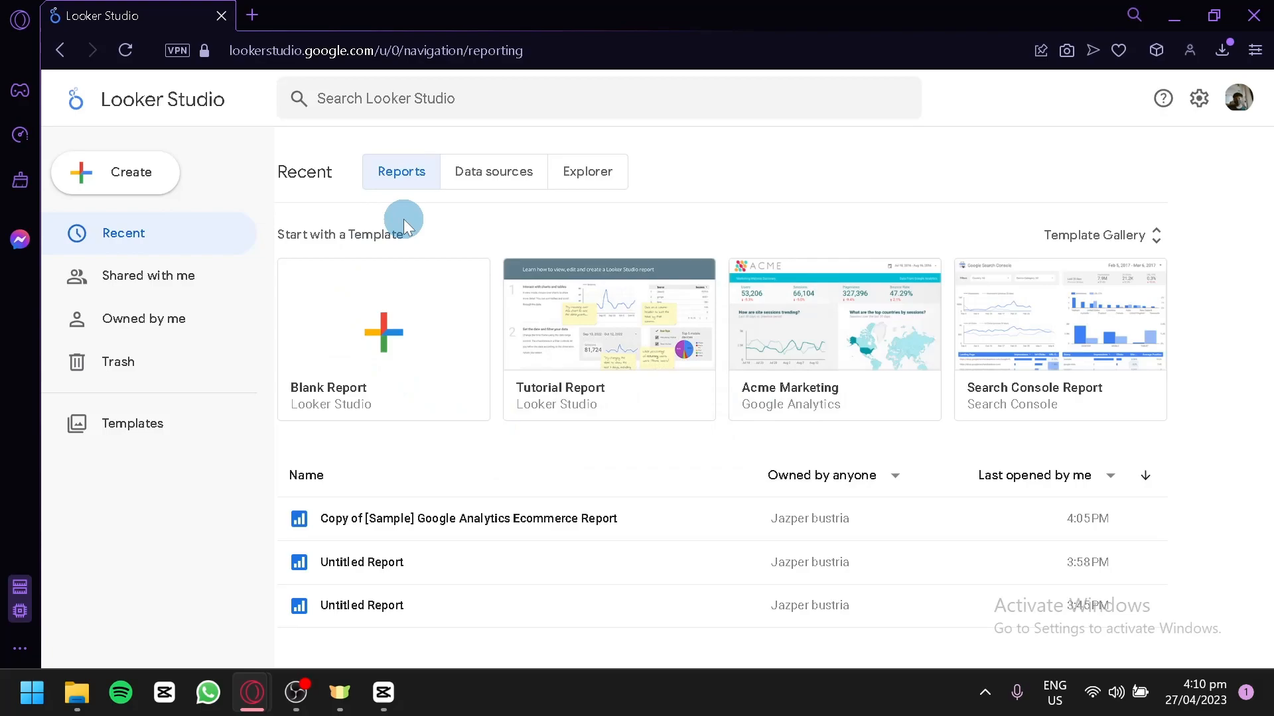